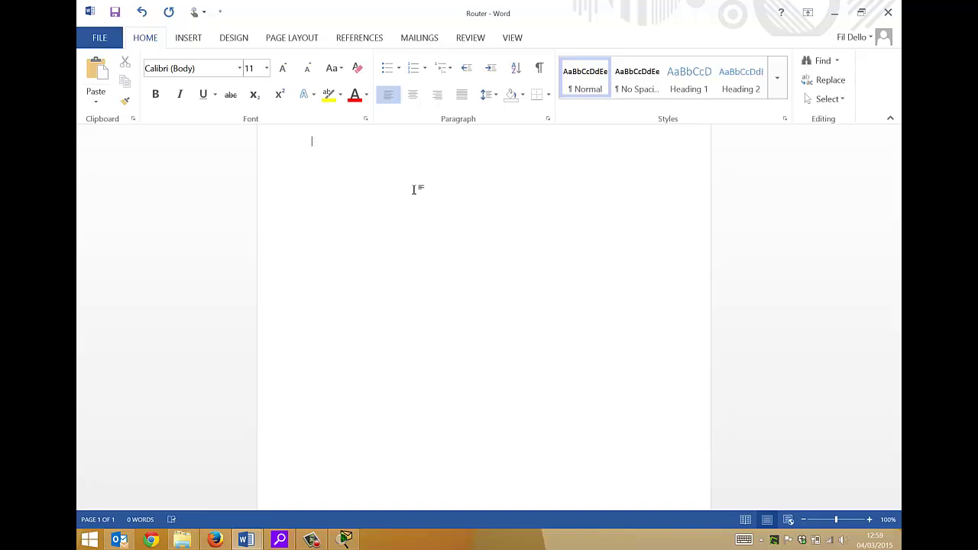
# Step: Type the plan lines Router, Dhcp, 3 x vlans, Connect switch, Laptop vlan 10, Pc vlan 20, Server vlan 30
pyautogui.write('Router')
pyautogui.write('dhcp')
pyautogui.press('Return')
pyautogui.write('3 x vlans')
pyautogui.press('Return')
pyautogui.write('connec')
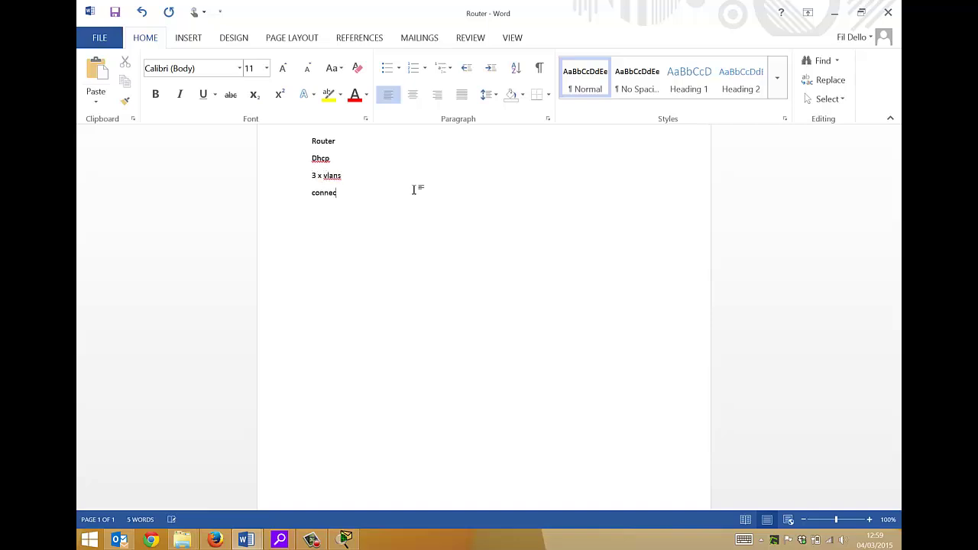
pyautogui.write('t switch')
pyautogui.press('Return')
pyautogui.write('laptop vlan 10')
pyautogui.press('Return')
pyautogui.write('Pc ')
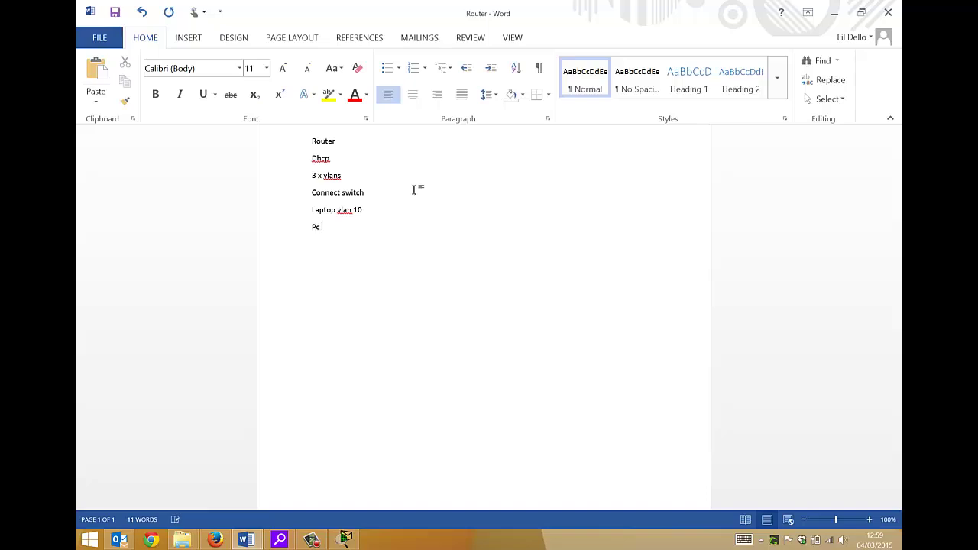
pyautogui.write('vlan 20')
pyautogui.press('Return')
pyautogui.write('server valan')
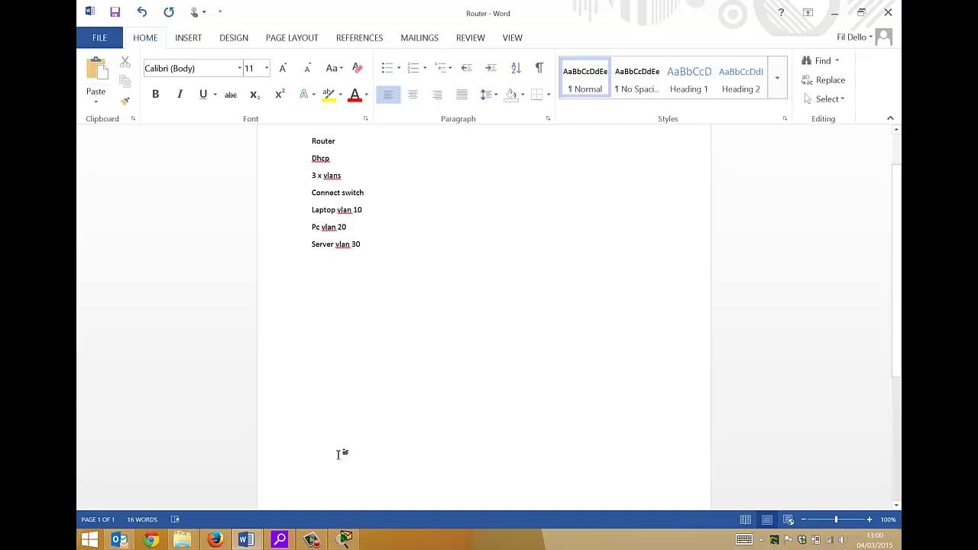
pyautogui.moveTo(345, 539)
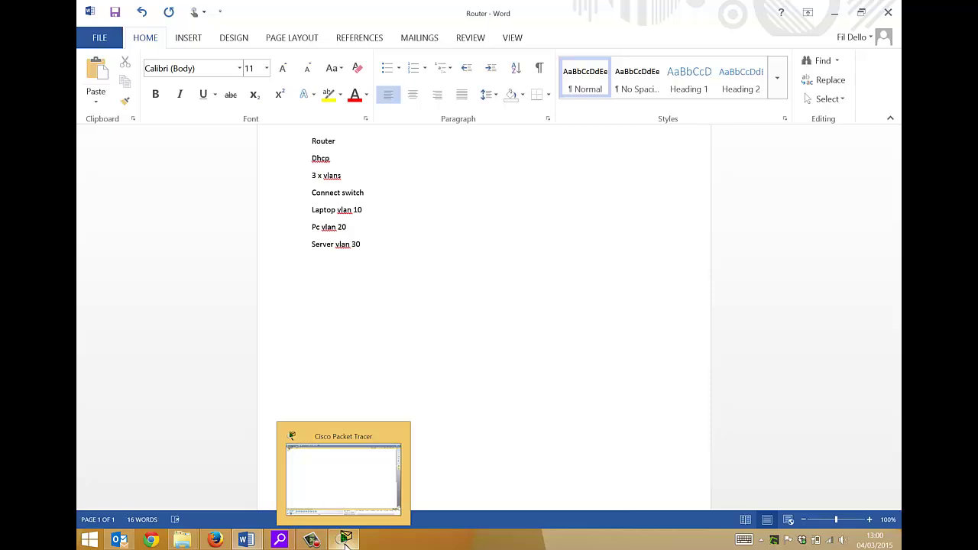
# Step: In Packet Tracer, place a 2911 router near the top and a 2950-24 switch below it
pyautogui.click(346, 542)
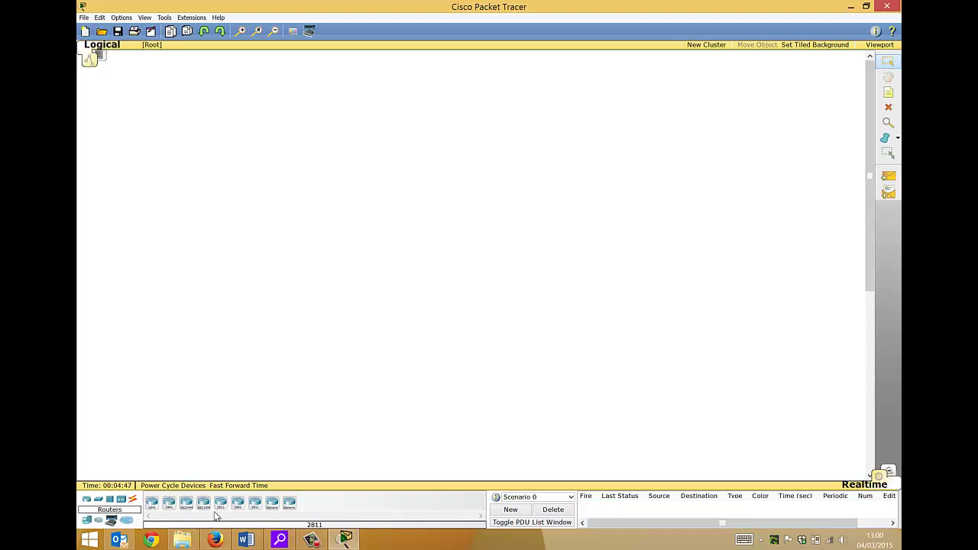
pyautogui.moveTo(255, 508); pyautogui.dragTo(473, 108)
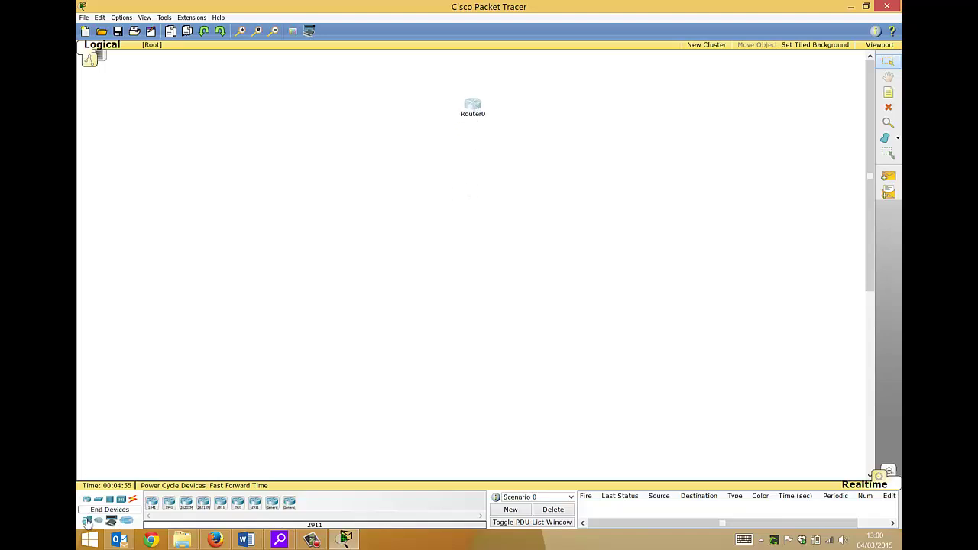
pyautogui.click(99, 500)
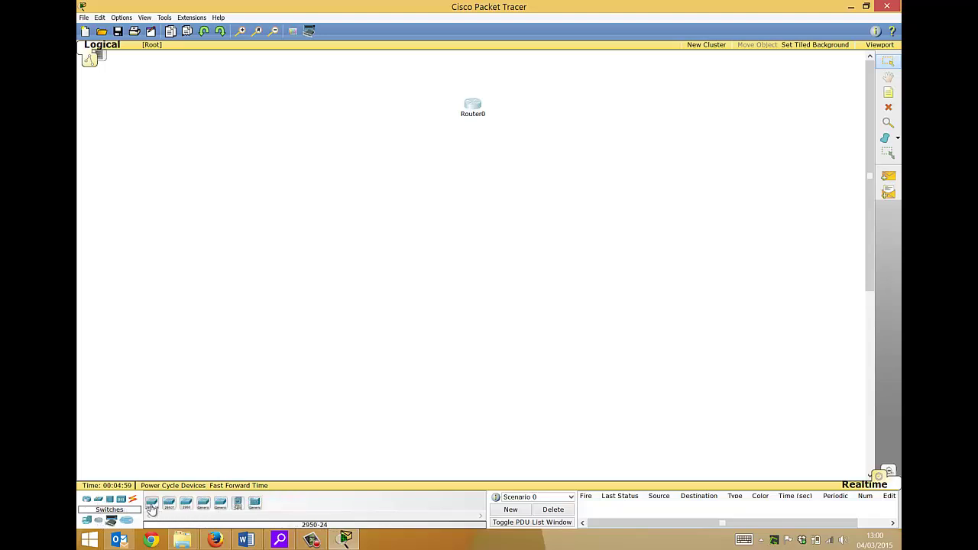
pyautogui.moveTo(151, 505); pyautogui.dragTo(471, 234)
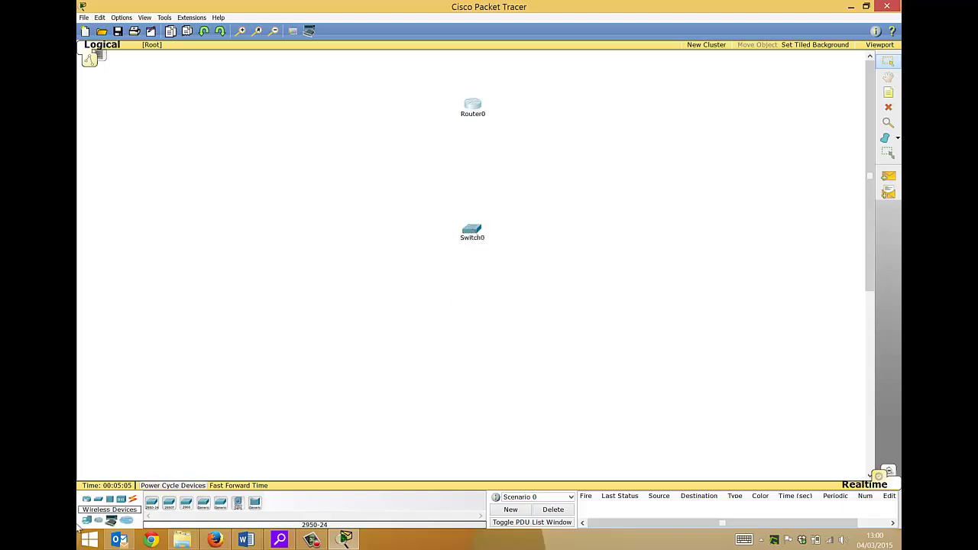
pyautogui.click(91, 522)
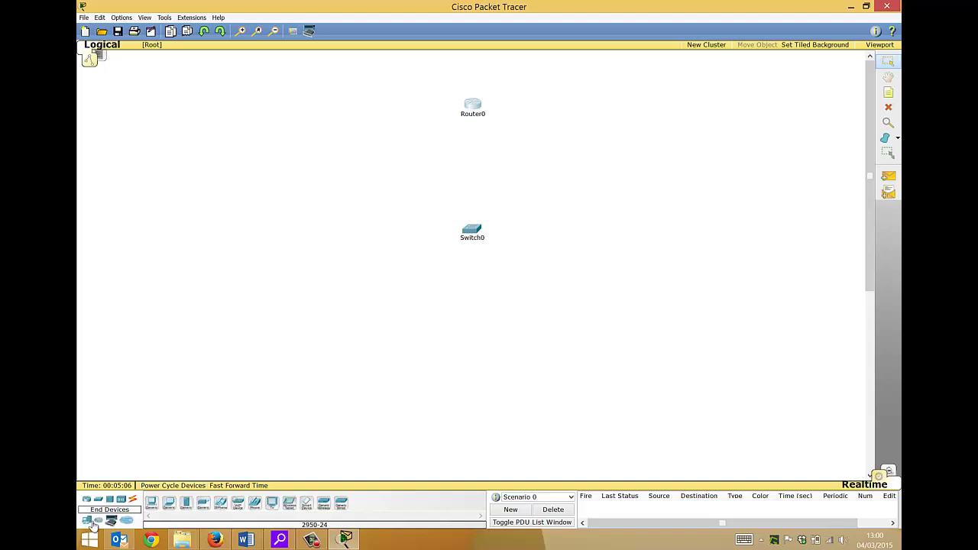
# Step: Place three laptops, Laptop0–Laptop2, to the left of the switch
pyautogui.click(168, 506)
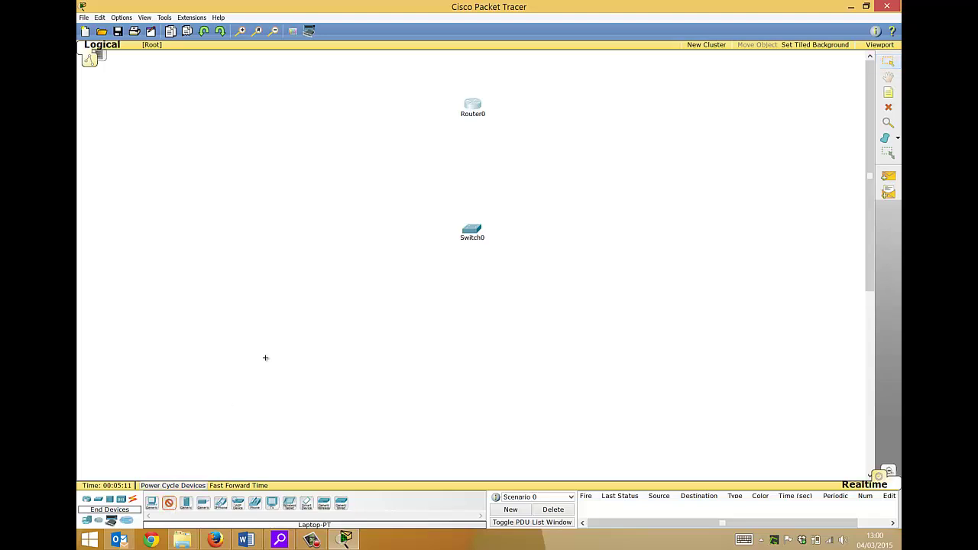
pyautogui.click(287, 274)
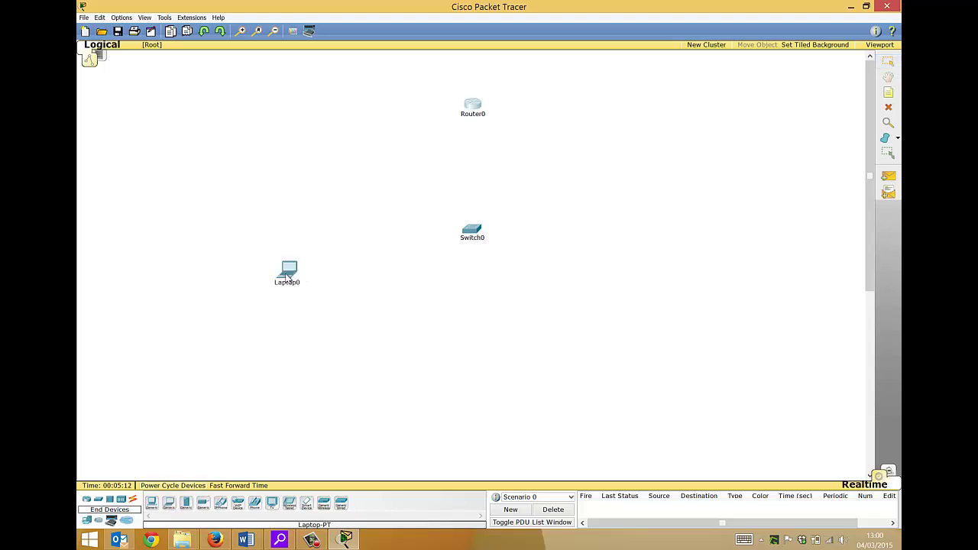
pyautogui.click(169, 506)
pyautogui.click(297, 318)
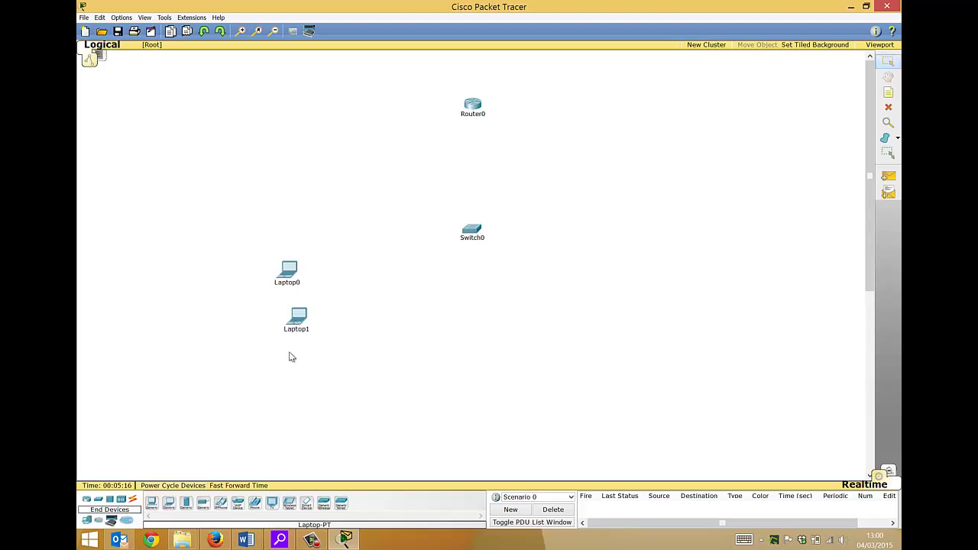
pyautogui.click(168, 506)
pyautogui.click(333, 312)
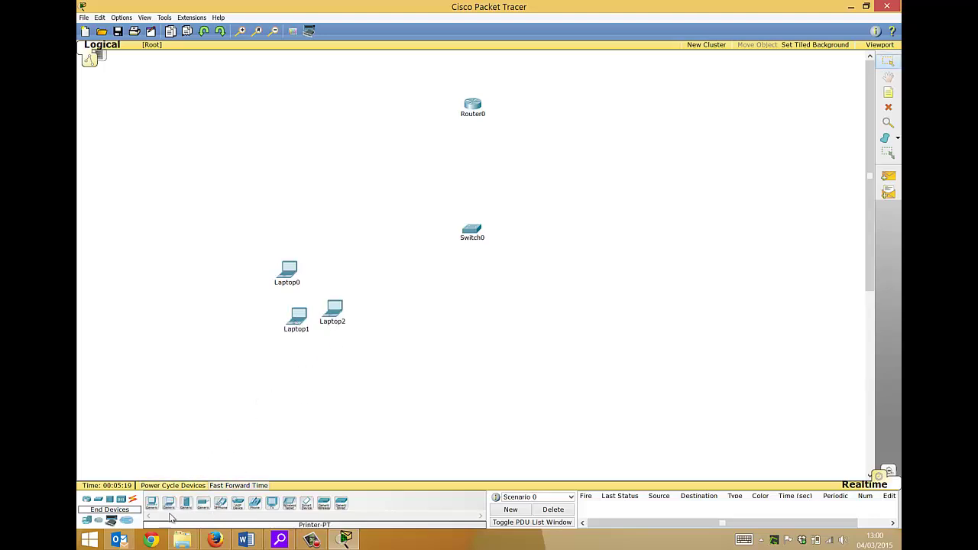
# Step: Place three PCs, PC0–PC2, below Switch0
pyautogui.click(151, 503)
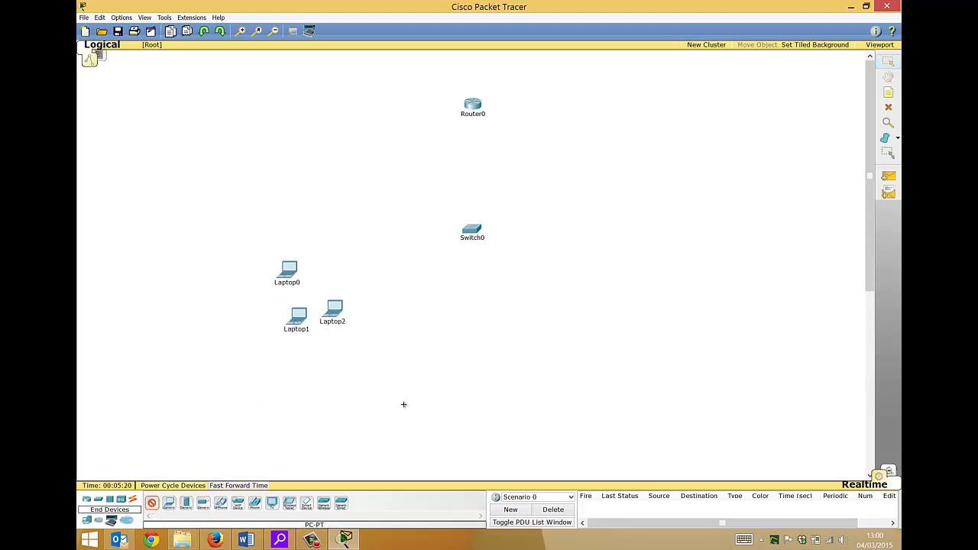
pyautogui.click(479, 360)
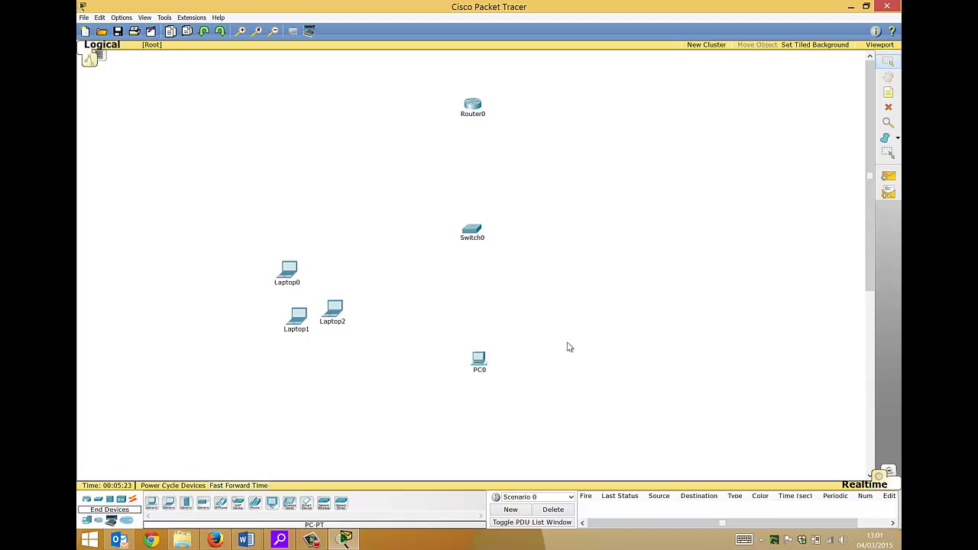
pyautogui.click(151, 503)
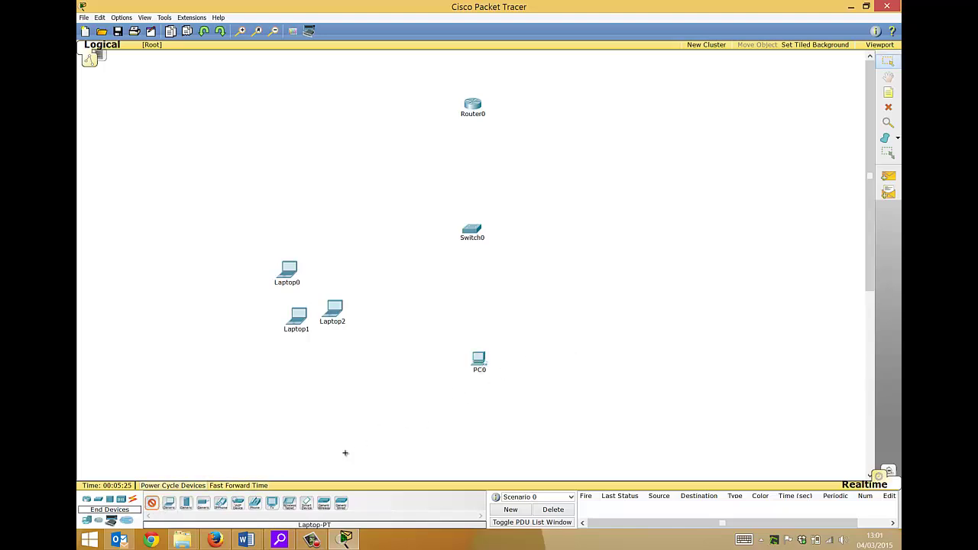
pyautogui.click(507, 376)
pyautogui.click(151, 503)
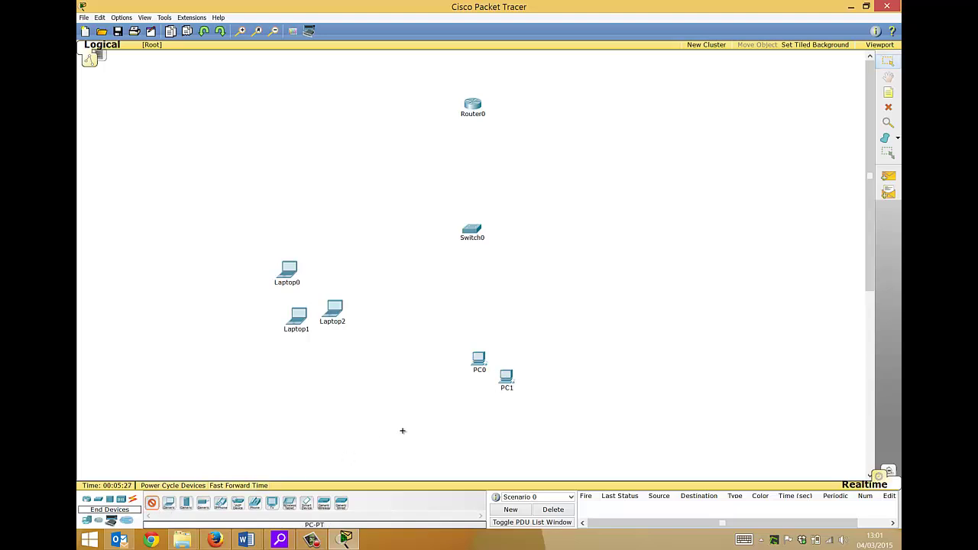
pyautogui.click(484, 393)
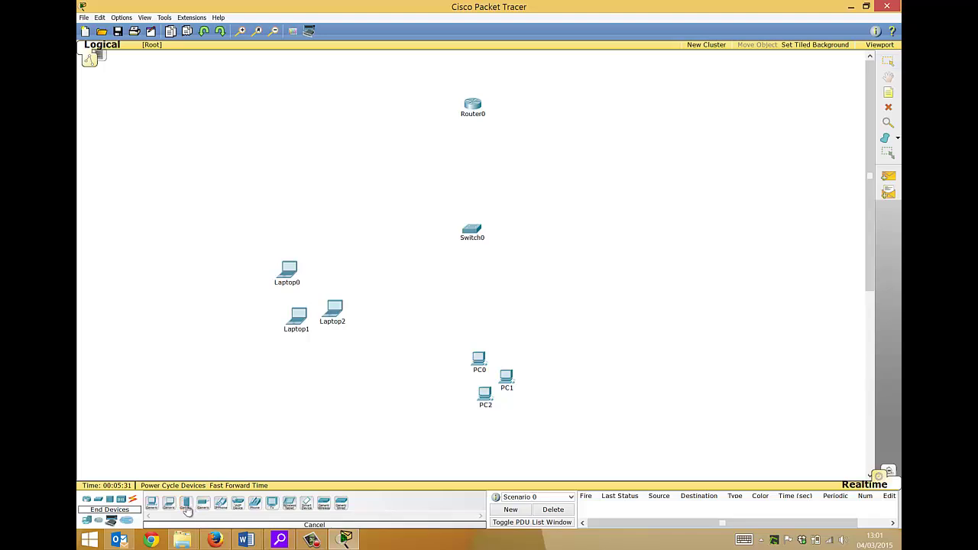
# Step: Place three servers, Server0–Server2, stacked on the right side
pyautogui.click(187, 505)
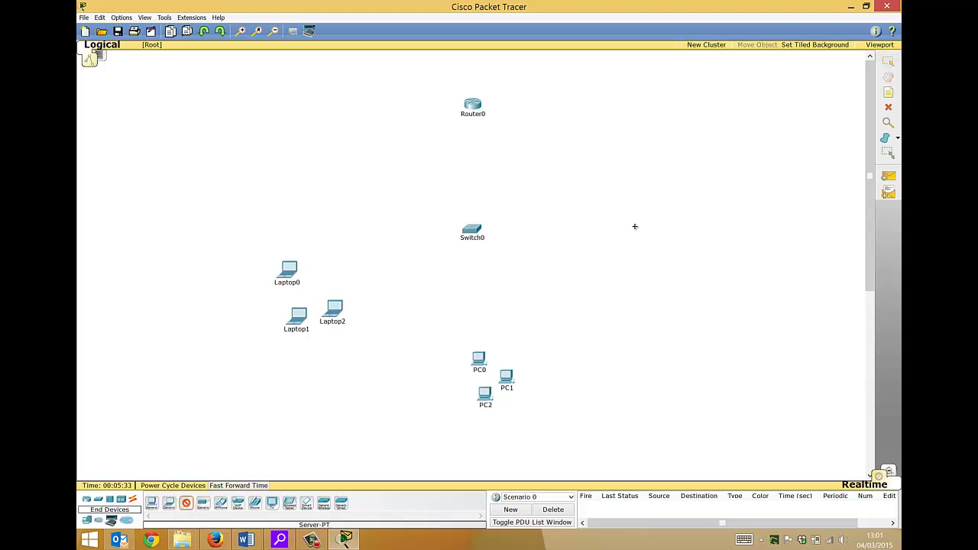
pyautogui.click(686, 247)
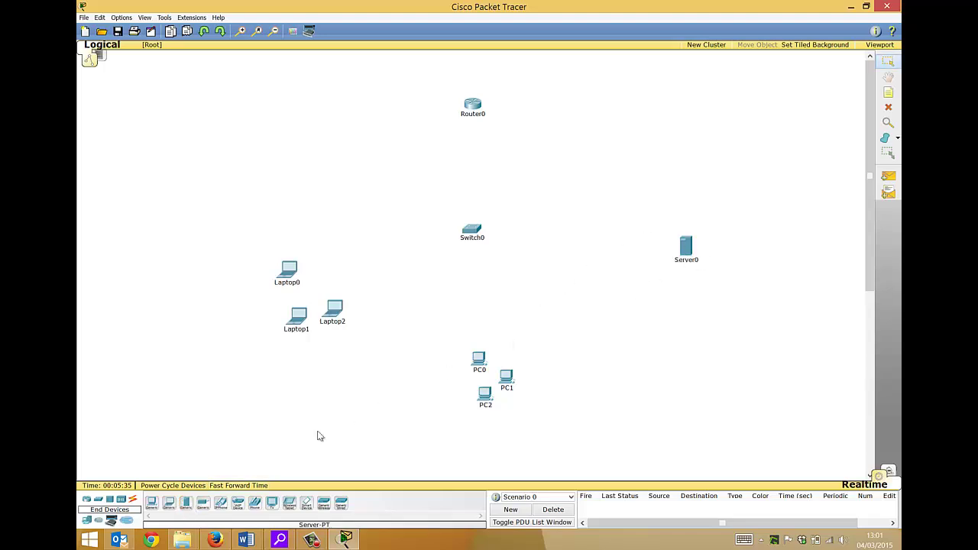
pyautogui.click(673, 285)
pyautogui.click(667, 319)
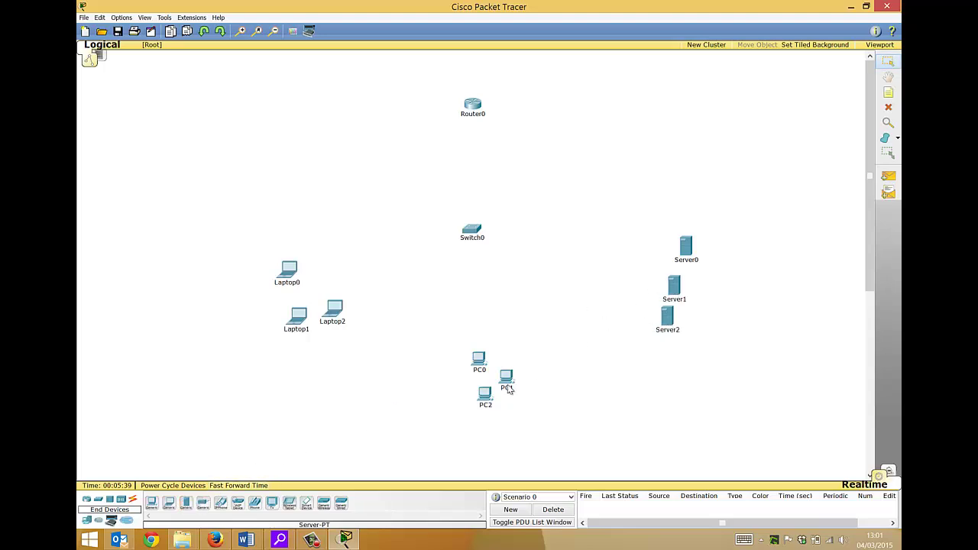
pyautogui.click(888, 155)
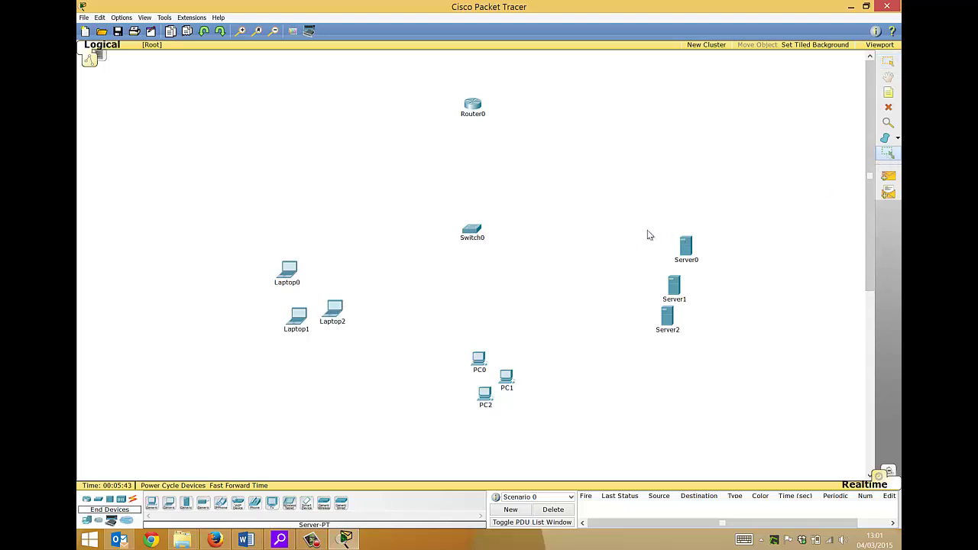
pyautogui.click(887, 139)
# Step: Draw outline rectangles around the three servers, the three PCs and the three laptops
pyautogui.click(899, 140)
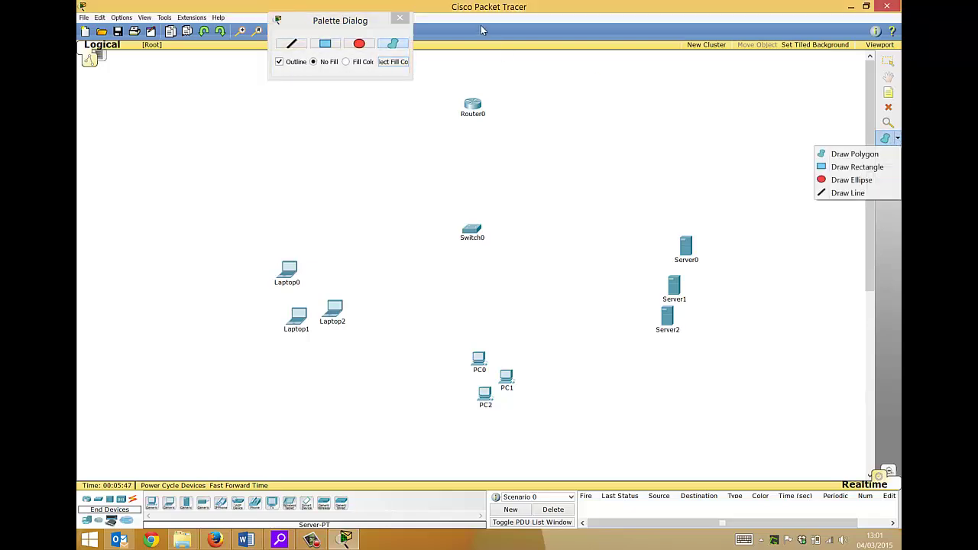
pyautogui.click(887, 132)
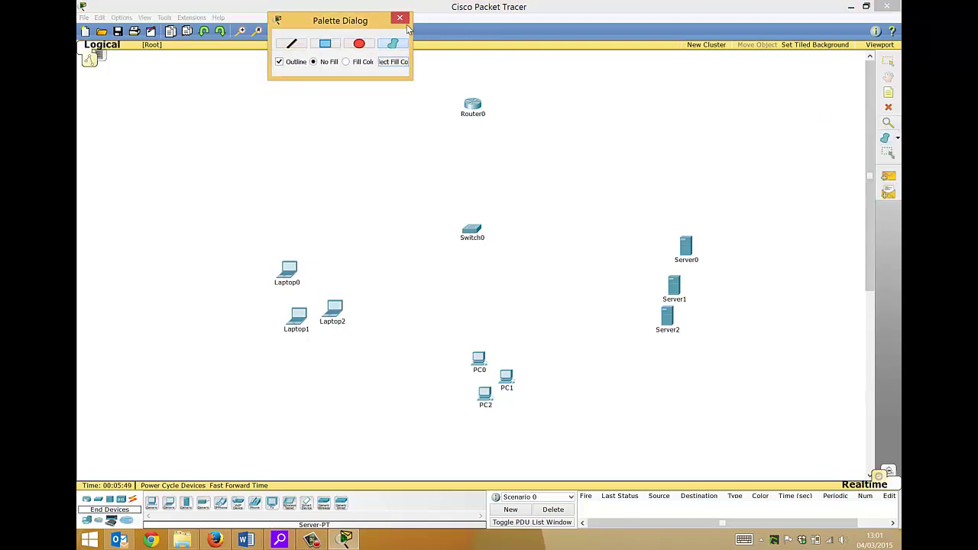
pyautogui.click(400, 18)
pyautogui.click(898, 140)
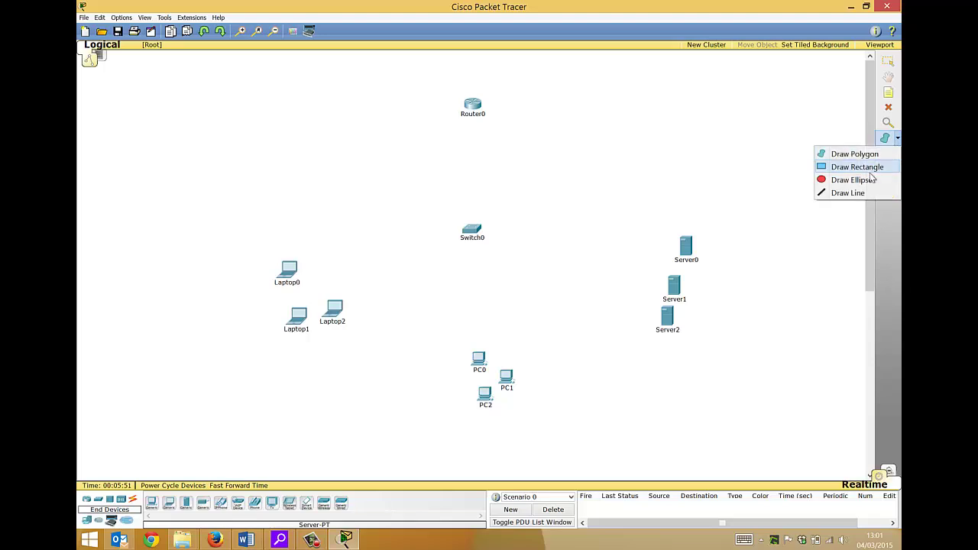
pyautogui.click(869, 166)
pyautogui.moveTo(631, 210)
pyautogui.mouseDown()
pyautogui.moveTo(703, 269)
pyautogui.moveTo(718, 347)
pyautogui.mouseUp()
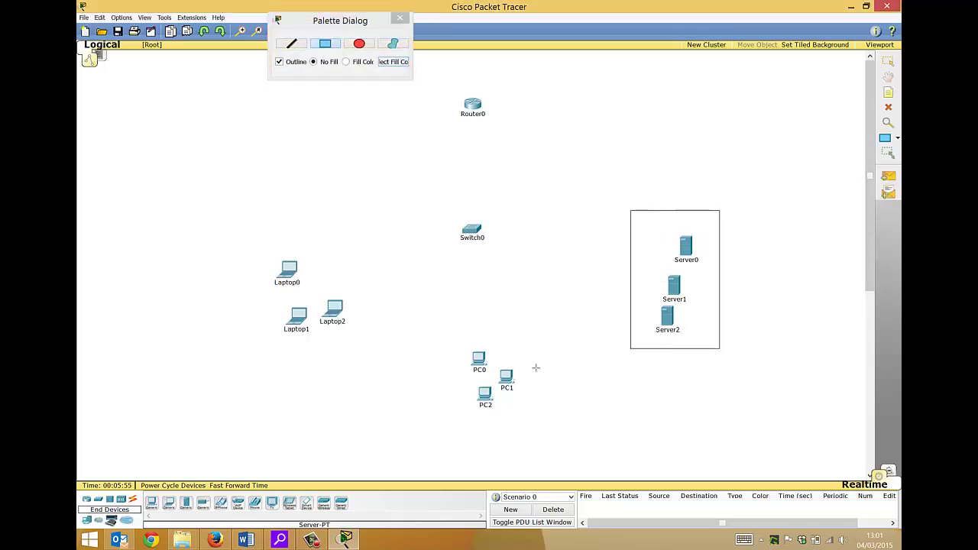
pyautogui.moveTo(447, 333); pyautogui.dragTo(536, 425)
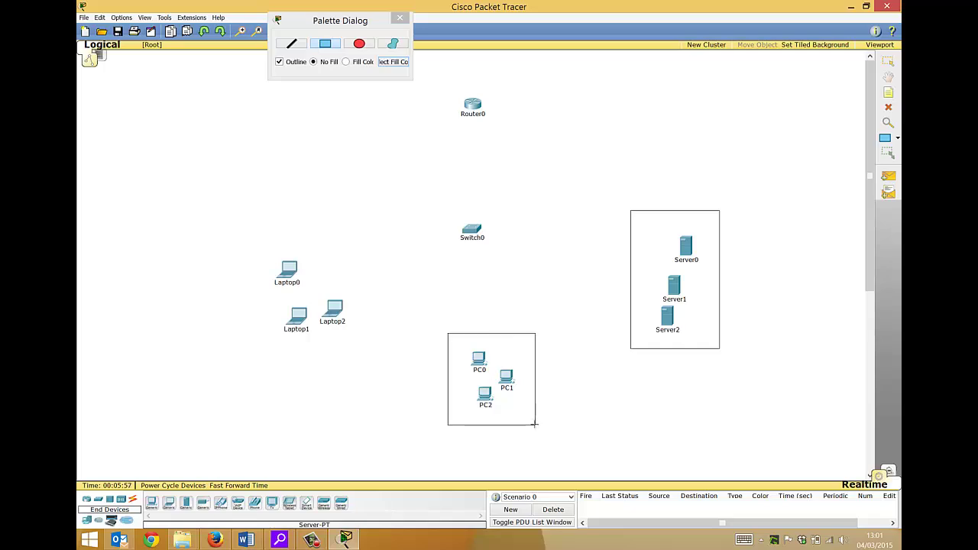
pyautogui.moveTo(258, 249); pyautogui.dragTo(359, 351)
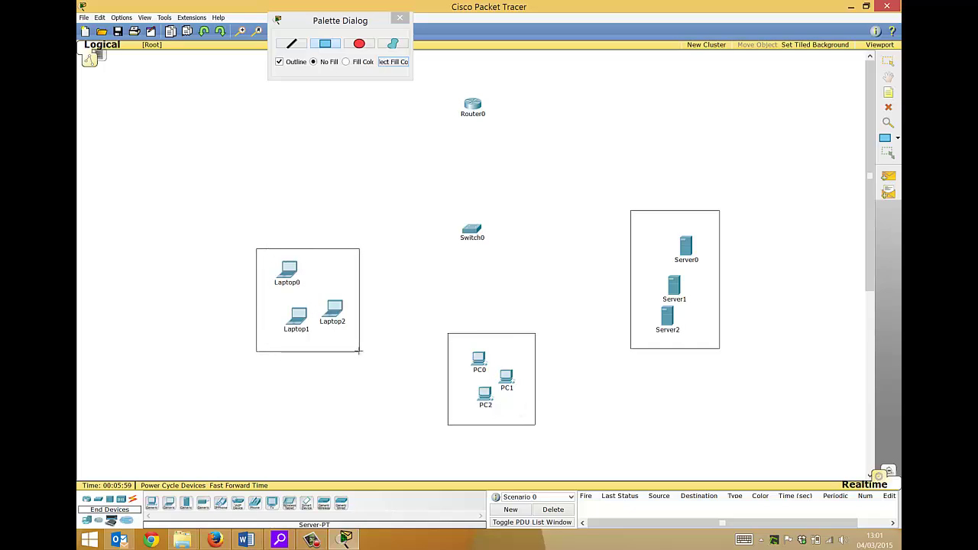
pyautogui.click(888, 92)
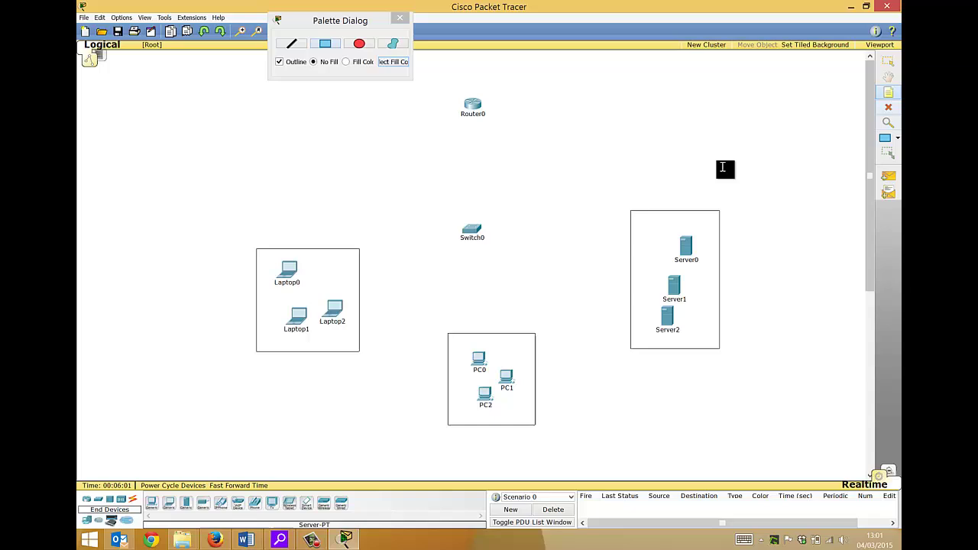
# Step: Add a Vlan 30 note above the servers and a Vlan 20 note above the PCs
pyautogui.click(668, 200)
pyautogui.write('Vlan 30')
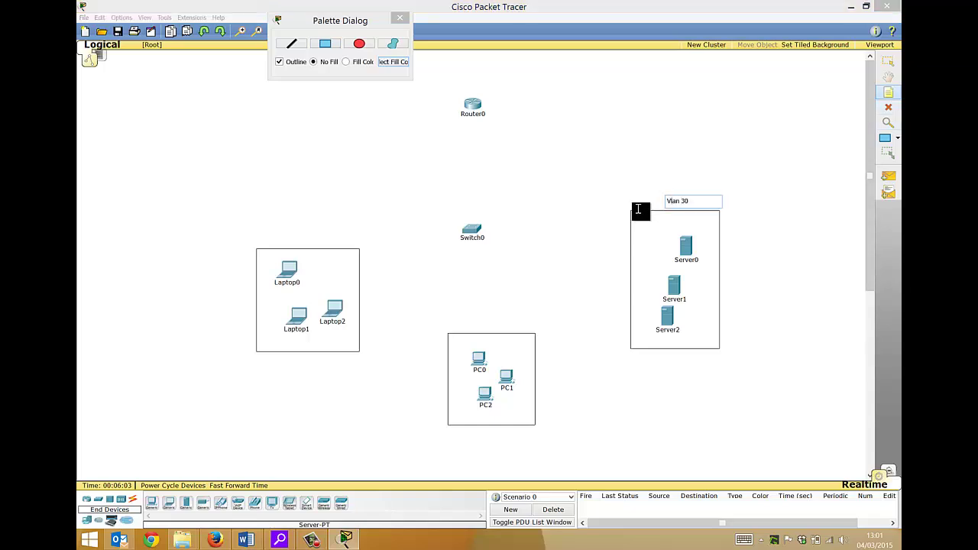
pyautogui.click(888, 91)
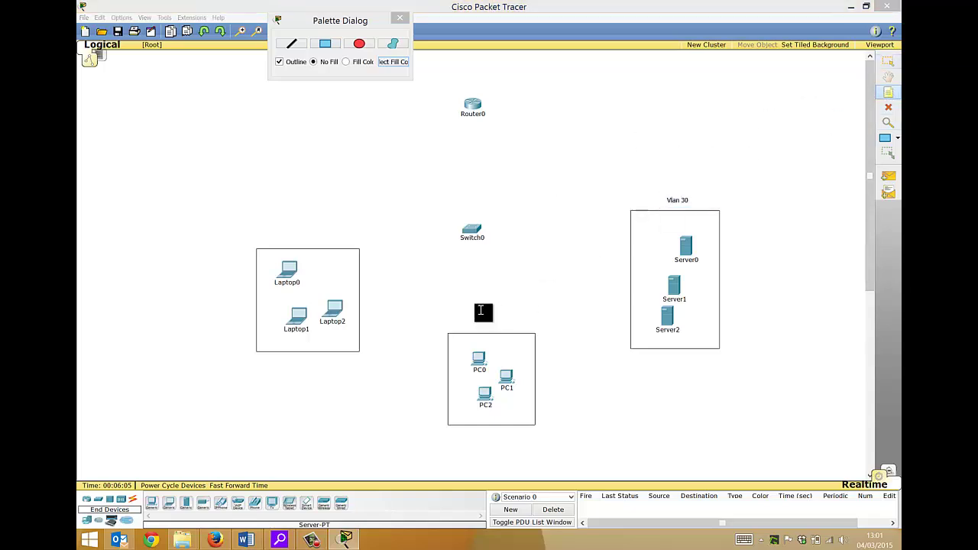
pyautogui.click(481, 310)
pyautogui.click(888, 91)
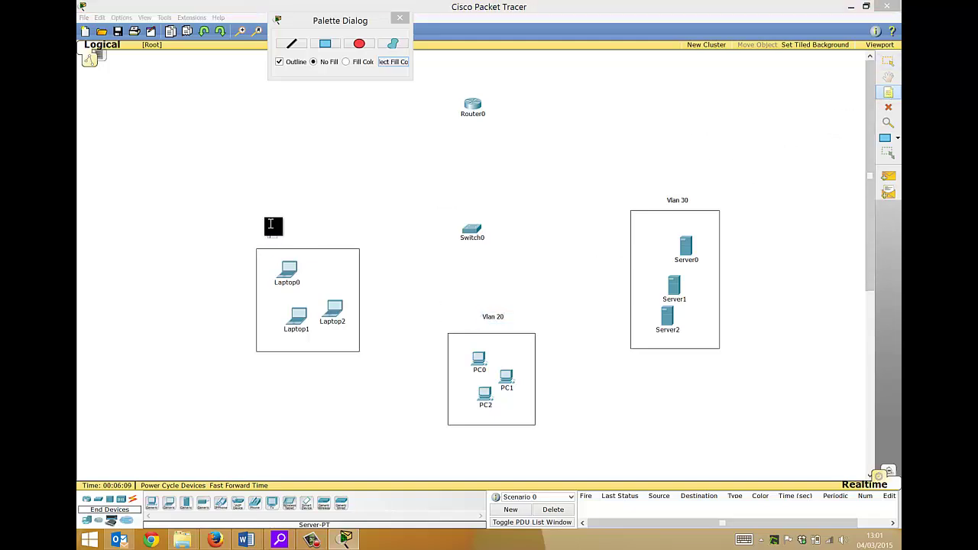
# Step: Add a Vlan 10 note above the laptop box and centre it over the box
pyautogui.click(271, 230)
pyautogui.write('Vlan 10')
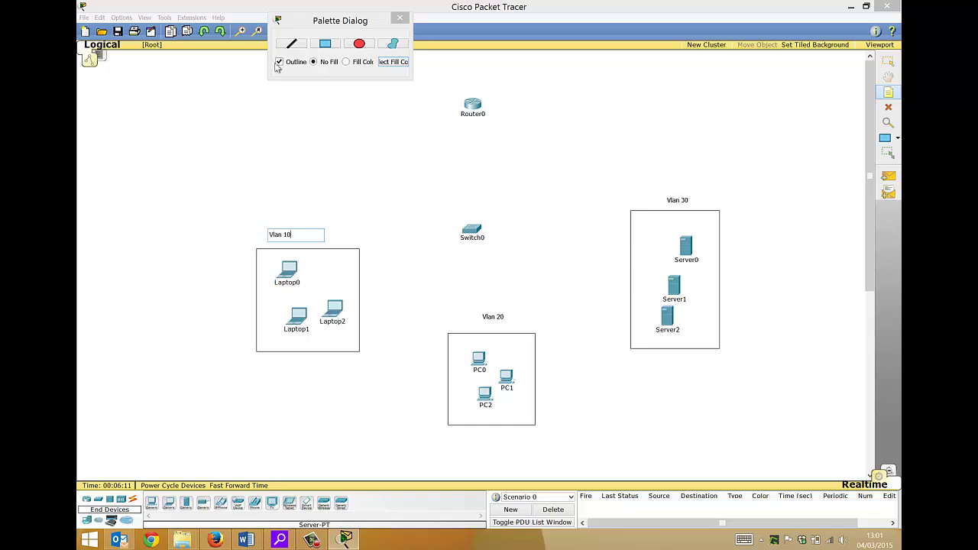
pyautogui.click(380, 60)
pyautogui.press('Escape')
pyautogui.doubleClick(280, 234)
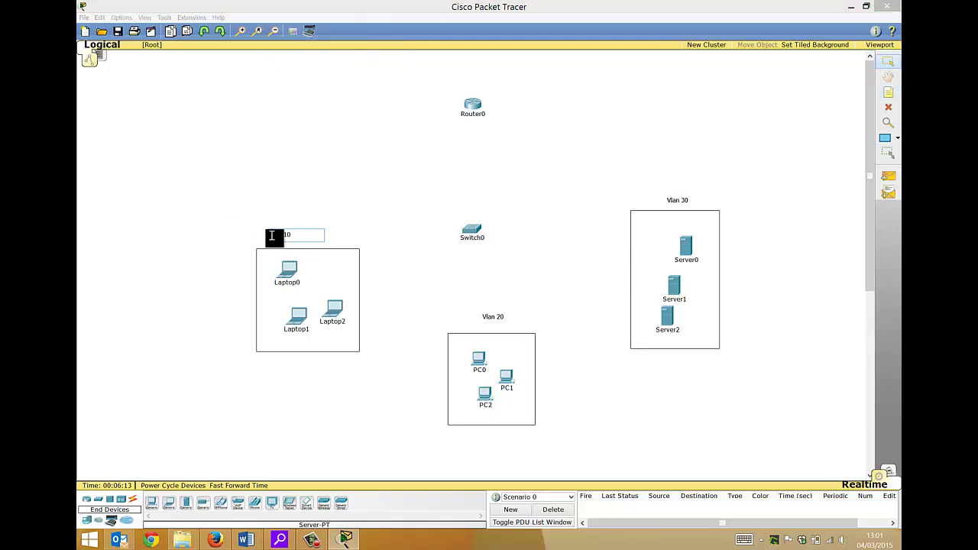
pyautogui.press('Escape')
pyautogui.moveTo(283, 238); pyautogui.dragTo(309, 240)
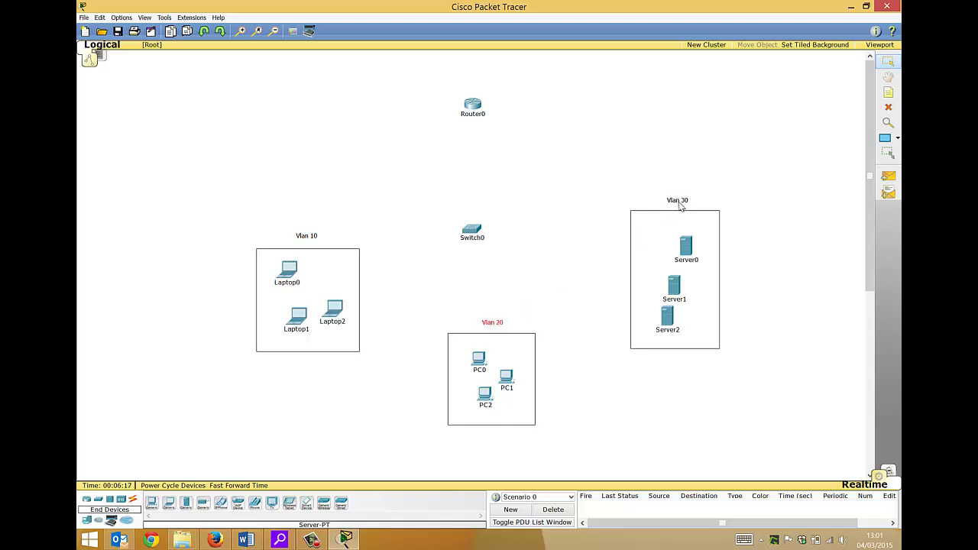
# Step: Rearrange Server0–Server2 and adjust the Vlan 30 rectangle around them
pyautogui.moveTo(687, 260); pyautogui.dragTo(698, 253)
pyautogui.moveTo(674, 286); pyautogui.dragTo(676, 290)
pyautogui.moveTo(662, 323); pyautogui.dragTo(650, 327)
pyautogui.moveTo(640, 314); pyautogui.dragTo(703, 293)
pyautogui.moveTo(669, 325); pyautogui.dragTo(674, 308)
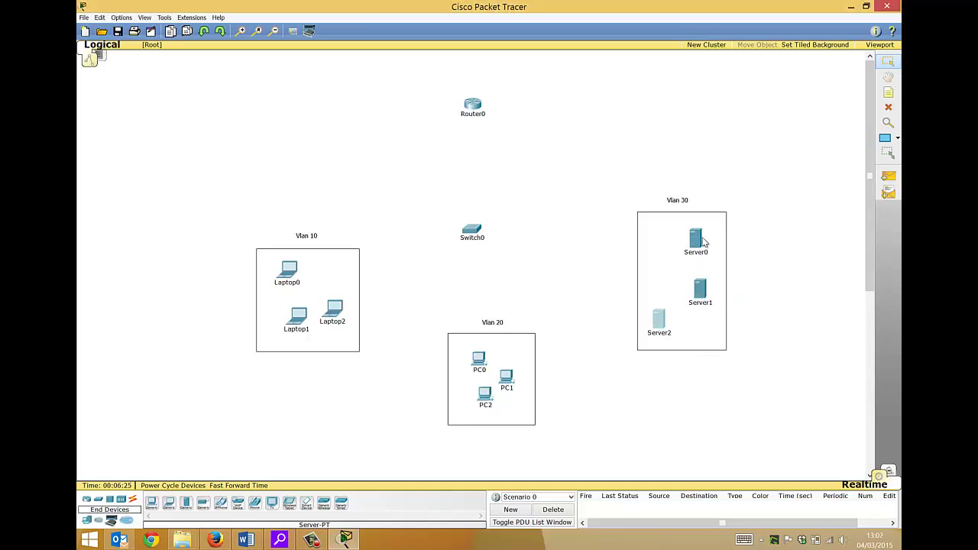
pyautogui.moveTo(704, 242); pyautogui.dragTo(712, 238)
pyautogui.moveTo(701, 291); pyautogui.dragTo(666, 318)
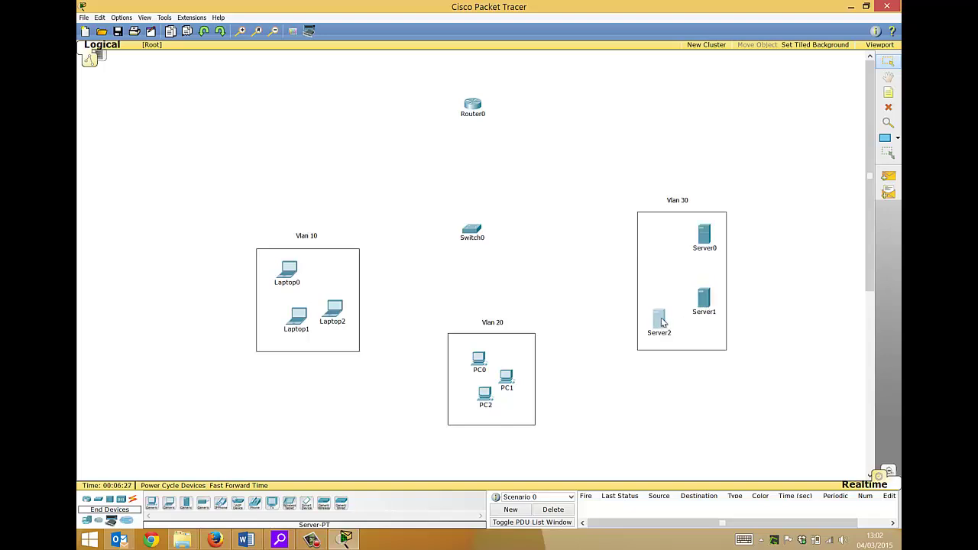
# Step: Spread the PCs in the Vlan 20 box, move Switch0 up, and fine-tune the servers
pyautogui.moveTo(478, 366); pyautogui.dragTo(516, 357)
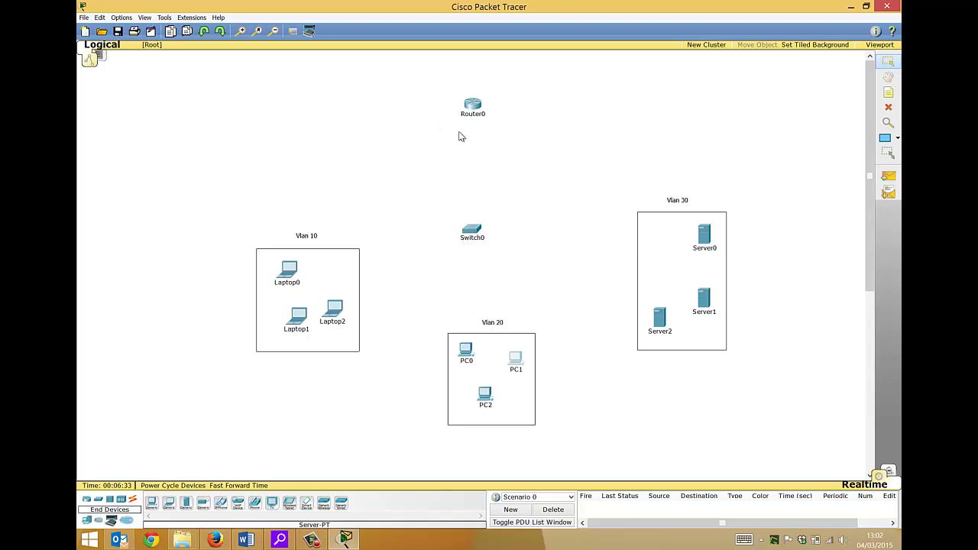
pyautogui.moveTo(470, 125)
pyautogui.moveTo(473, 232); pyautogui.dragTo(475, 207)
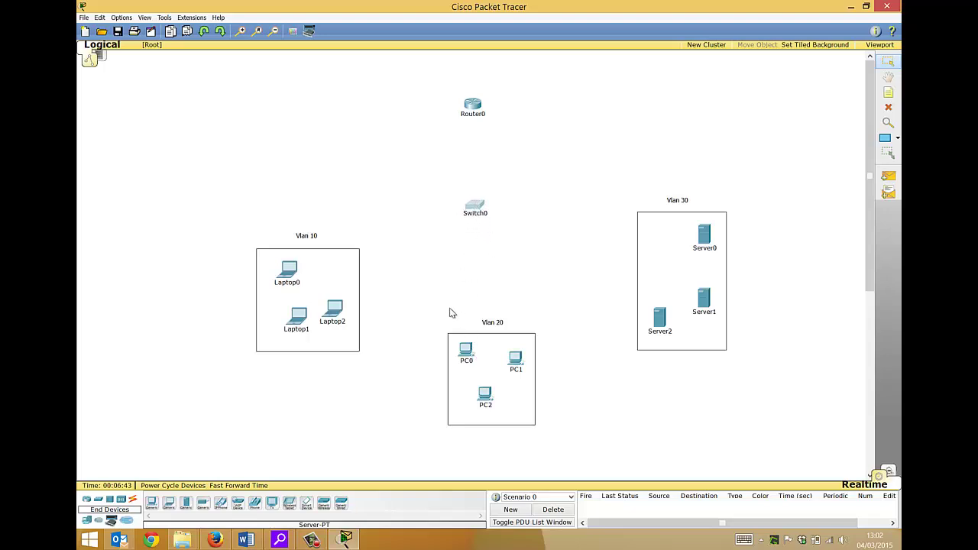
pyautogui.doubleClick(303, 242)
pyautogui.click(275, 191)
pyautogui.moveTo(475, 213); pyautogui.dragTo(484, 212)
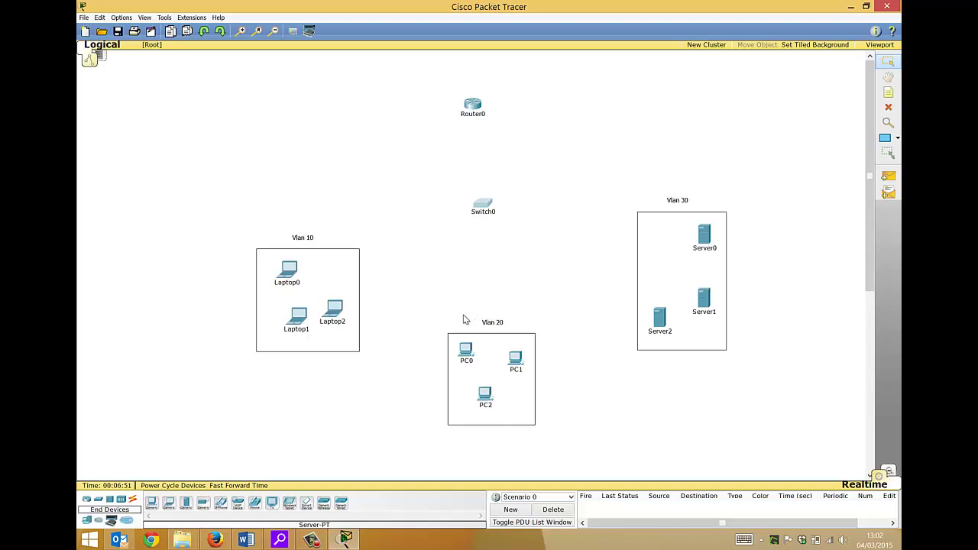
pyautogui.moveTo(662, 313); pyautogui.dragTo(705, 299)
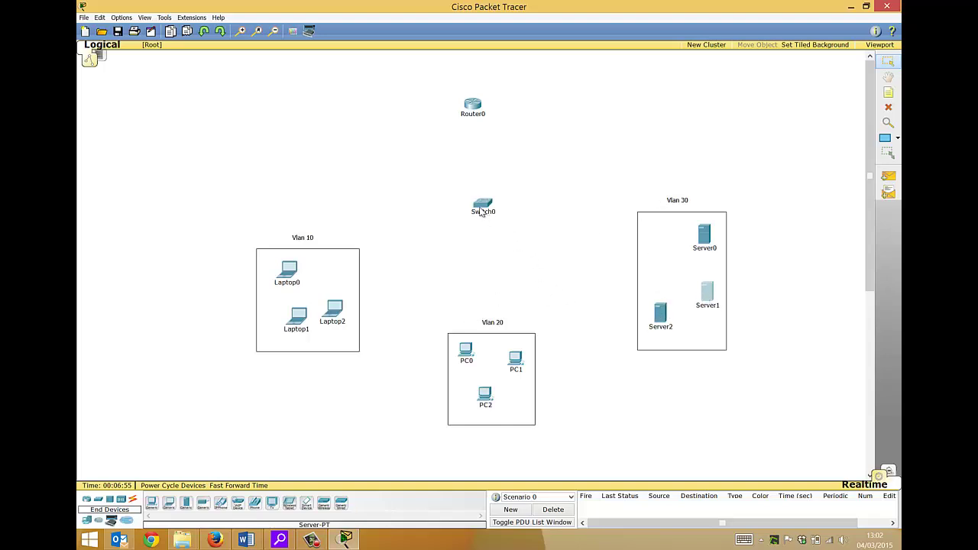
# Step: Open Router0's configuration window on its CLI tab
pyautogui.moveTo(479, 210)
pyautogui.click(312, 539)
pyautogui.click(311, 539)
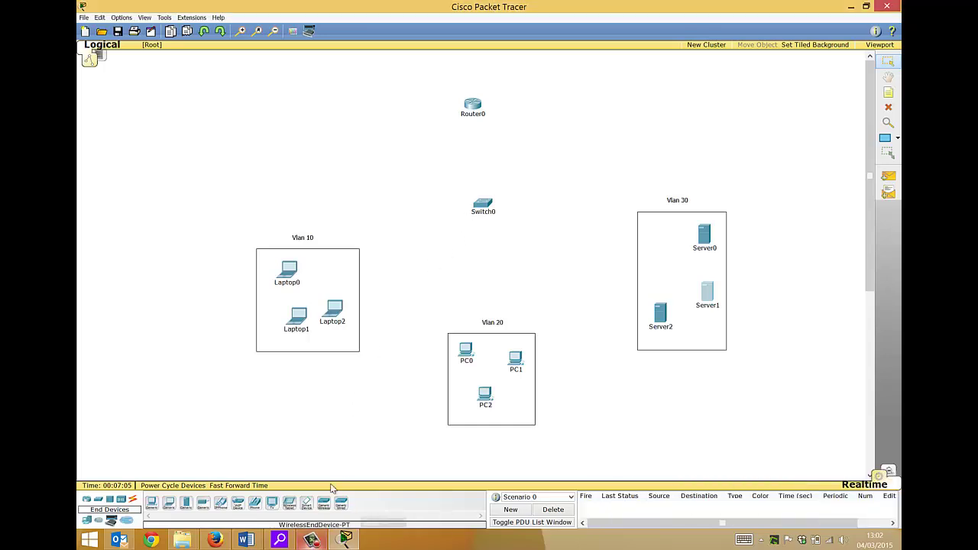
pyautogui.click(472, 105)
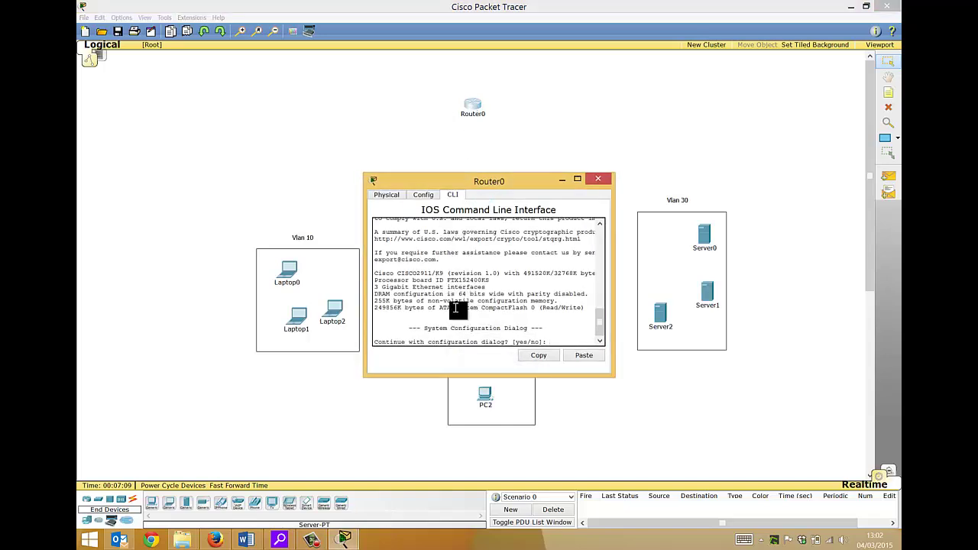
# Step: Decline Router0's initial setup dialog, enlarge the console, and enter privileged mode with en
pyautogui.write('no')
pyautogui.press('Return')
pyautogui.press('Return')
pyautogui.press('Return')
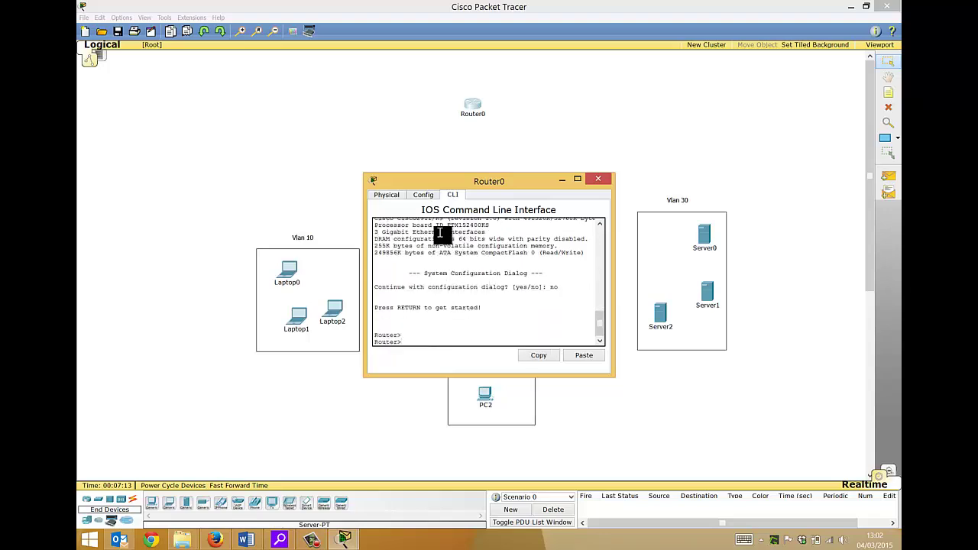
pyautogui.moveTo(366, 240); pyautogui.dragTo(176, 237)
pyautogui.moveTo(326, 188); pyautogui.dragTo(343, 95)
pyautogui.moveTo(518, 288); pyautogui.dragTo(513, 410)
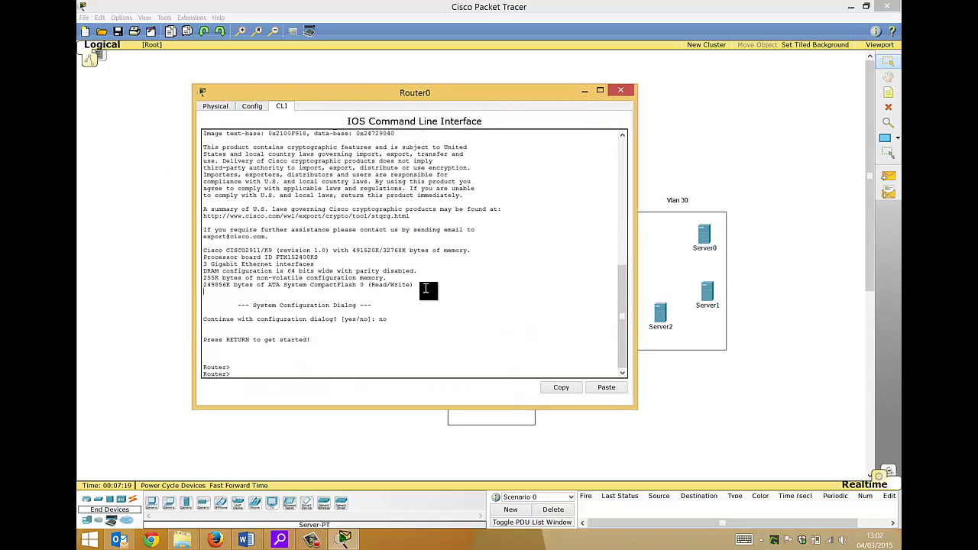
pyautogui.write('en')
pyautogui.press('Return')
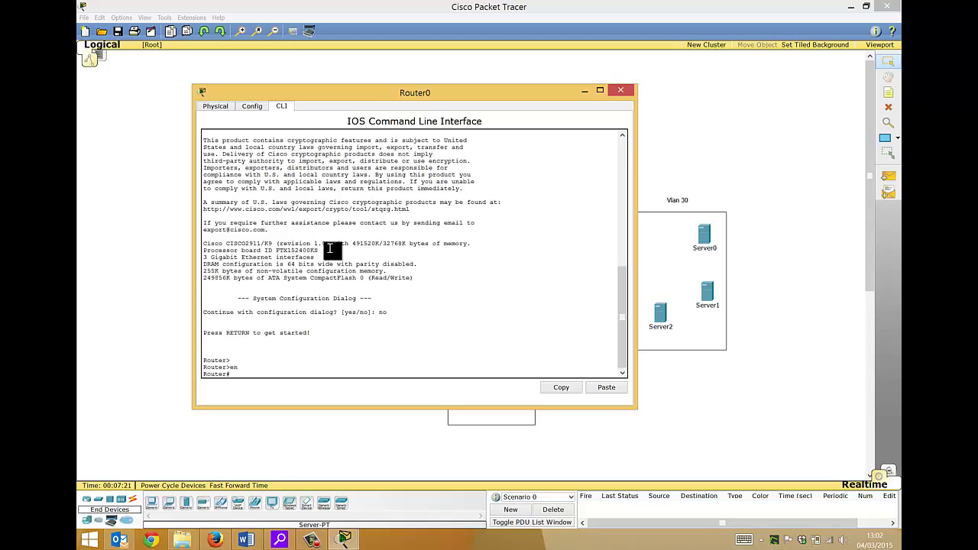
# Step: Run sh ip int brief, showing every interface unassigned and administratively down
pyautogui.moveTo(375, 90); pyautogui.dragTo(557, 156)
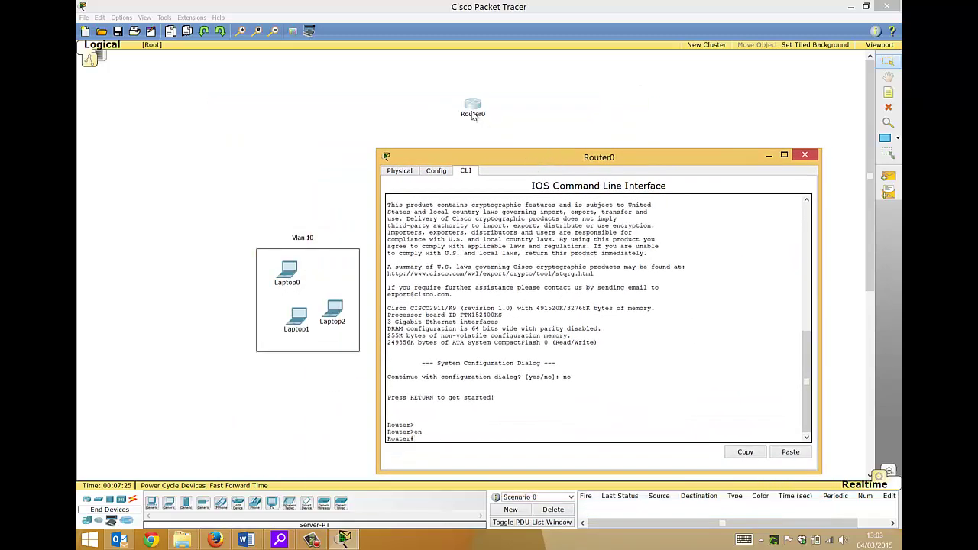
pyautogui.moveTo(480, 151); pyautogui.dragTo(462, 174)
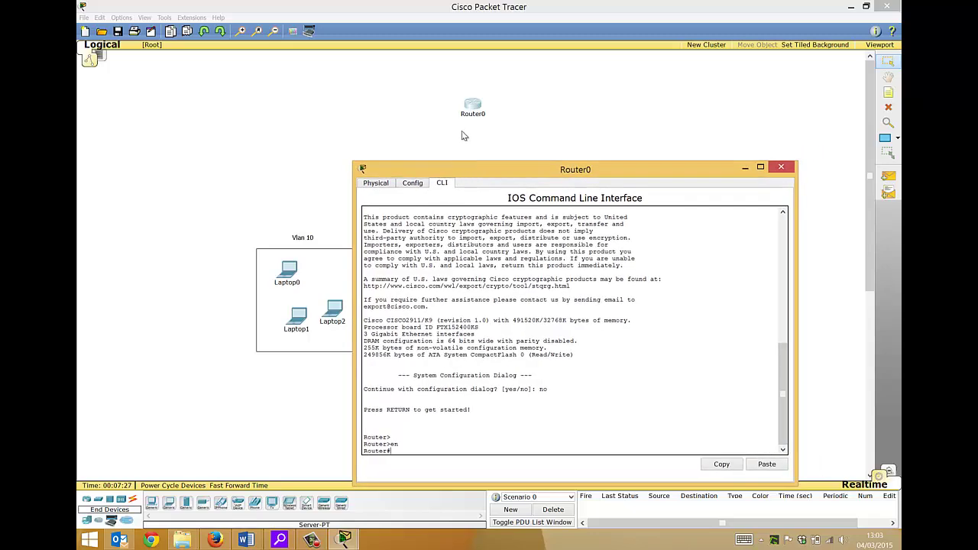
pyautogui.write('sh uip')
pyautogui.press('BackSpace')
pyautogui.press('BackSpace')
pyautogui.press('BackSpace')
pyautogui.press('BackSpace')
pyautogui.write('ip int brtie')
pyautogui.press('BackSpace')
pyautogui.press('BackSpace')
pyautogui.press('BackSpace')
pyautogui.press('BackSpace')
pyautogui.write('rief')
pyautogui.press('Return')
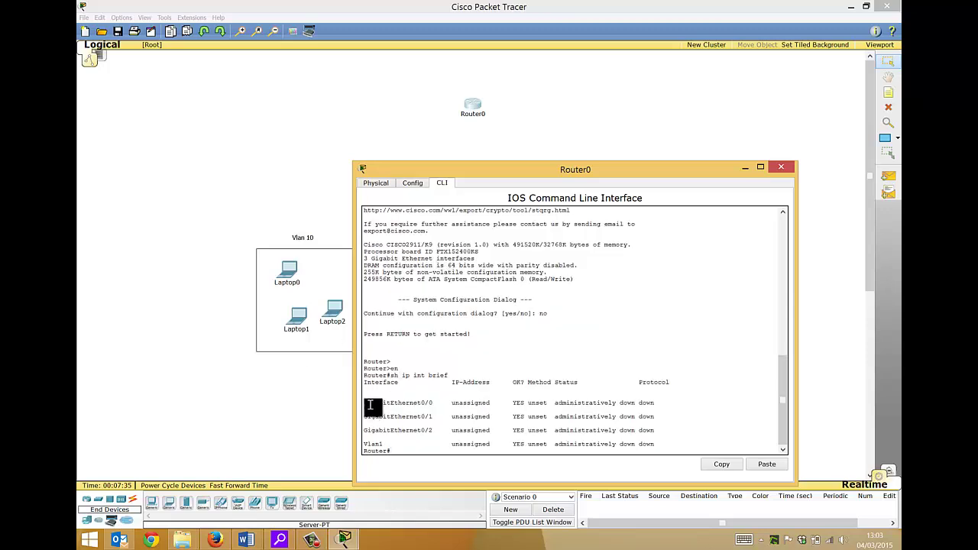
pyautogui.moveTo(365, 404); pyautogui.dragTo(433, 403)
pyautogui.moveTo(460, 169)
pyautogui.mouseDown()
pyautogui.moveTo(557, 253)
pyautogui.moveTo(456, 166)
pyautogui.moveTo(457, 152)
pyautogui.mouseUp()
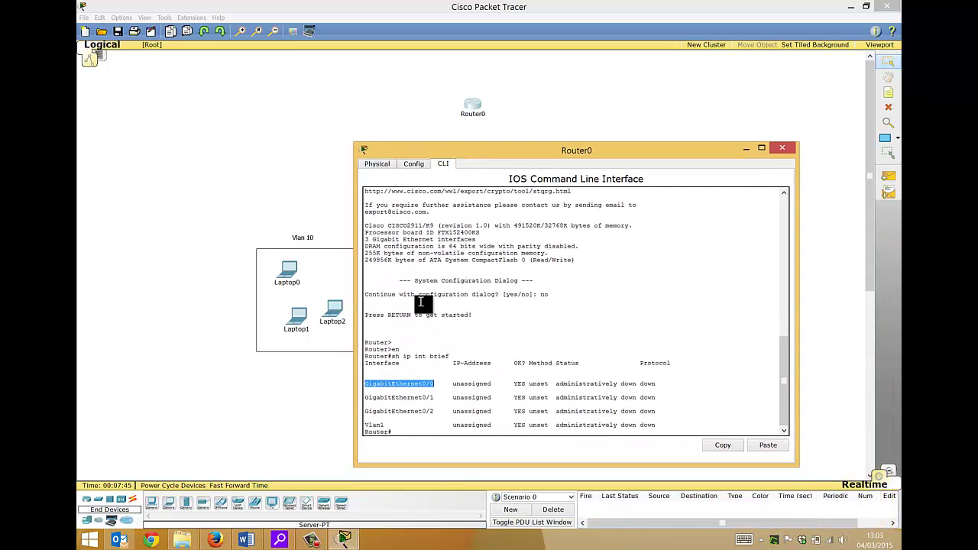
pyautogui.click(468, 281)
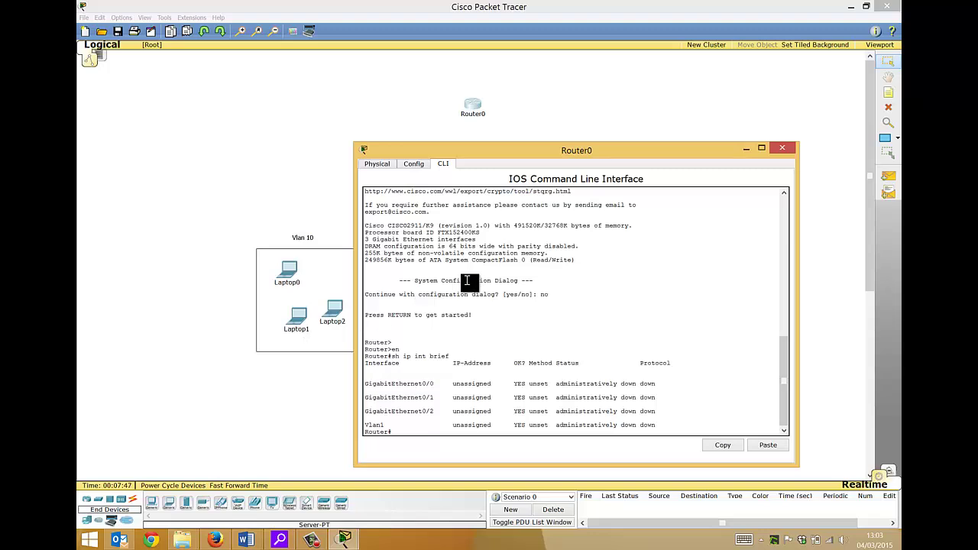
# Step: Enter global configuration and create subinterface GigabitEthernet 0/0.10
pyautogui.write('conf t')
pyautogui.press('Return')
pyautogui.write('in')
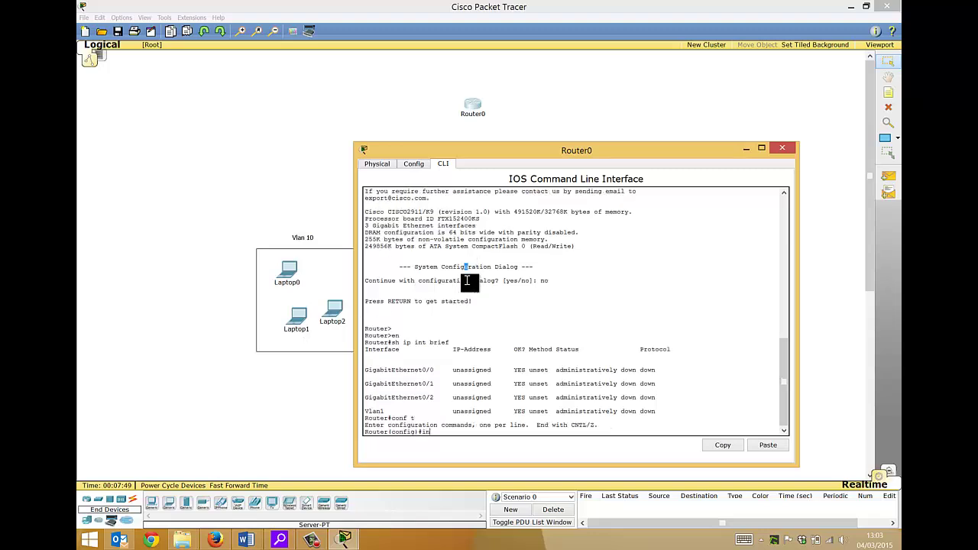
pyautogui.write('t fas')
pyautogui.press('Tab')
pyautogui.press('BackSpace')
pyautogui.press('BackSpace')
pyautogui.press('BackSpace')
pyautogui.press('BackSpace')
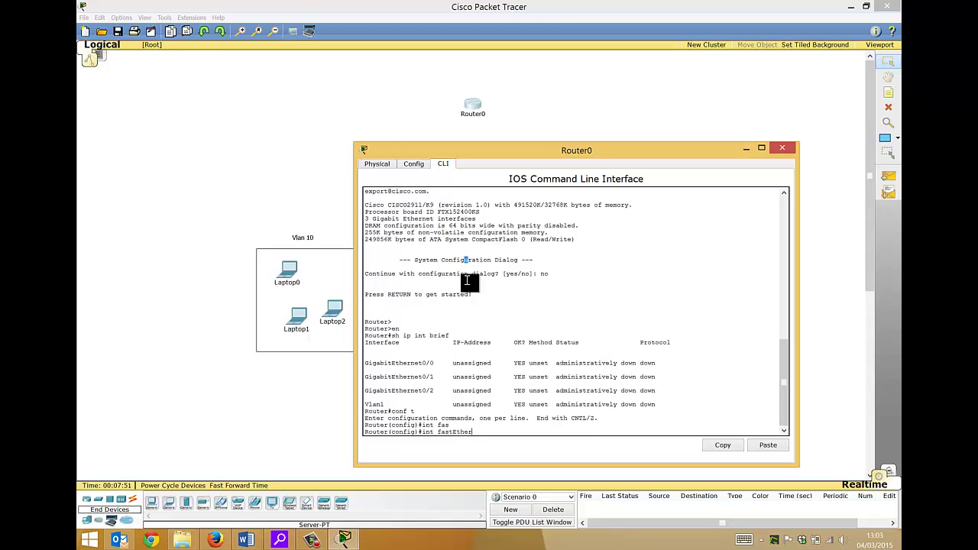
pyautogui.write('gig')
pyautogui.press('Tab')
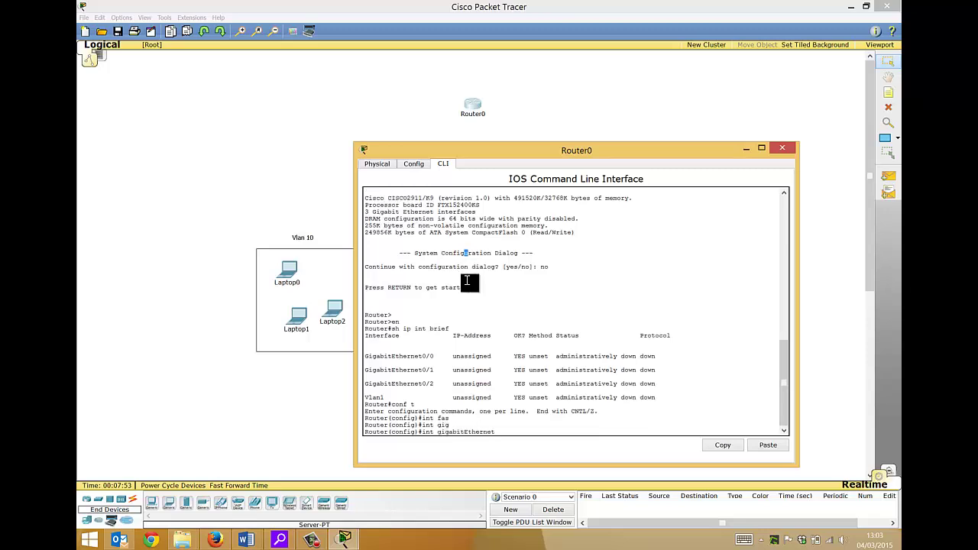
pyautogui.write('0/0.10')
pyautogui.press('Return')
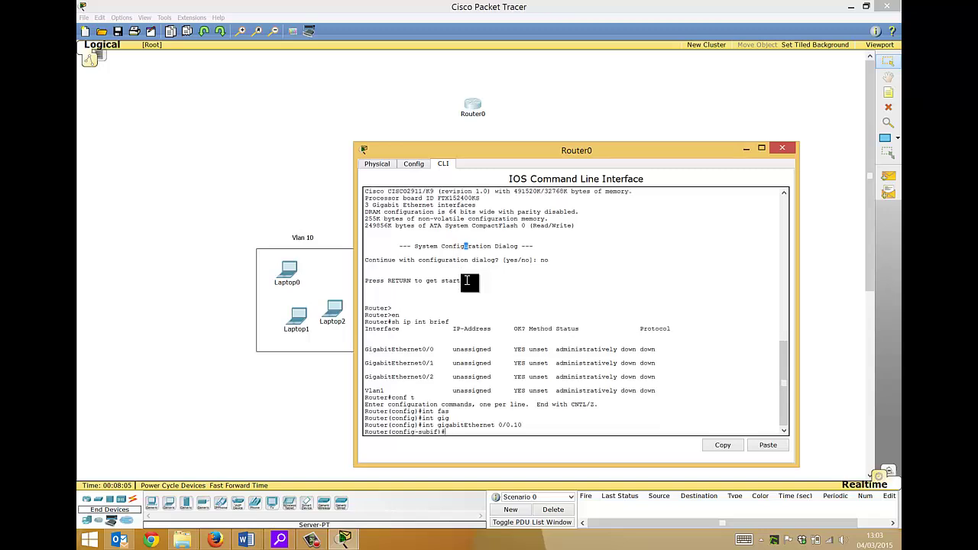
# Step: Set encapsulation dot1Q 10 and IP address 192.168.10.1 255.255.255.0 on the subinterface
pyautogui.write('en')
pyautogui.press('Tab')
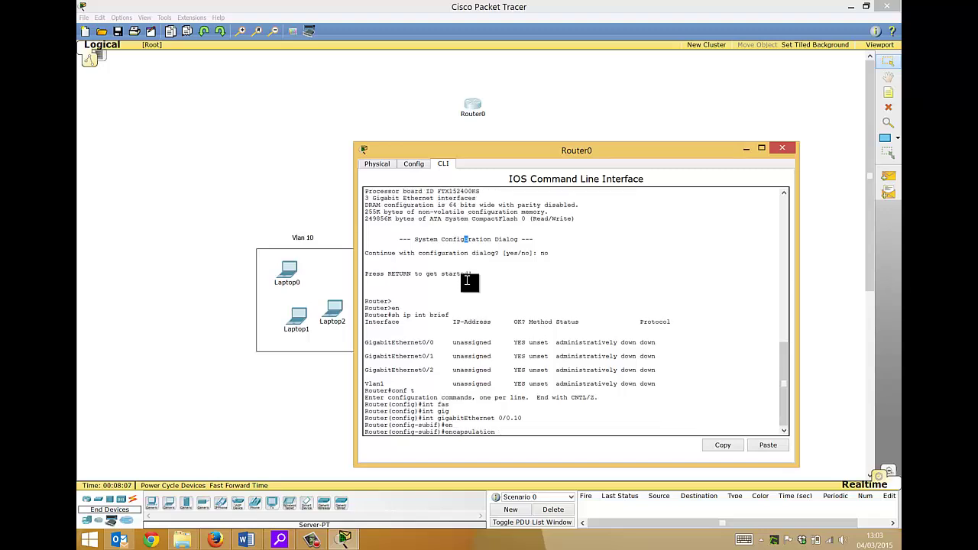
pyautogui.write('dot')
pyautogui.press('Tab')
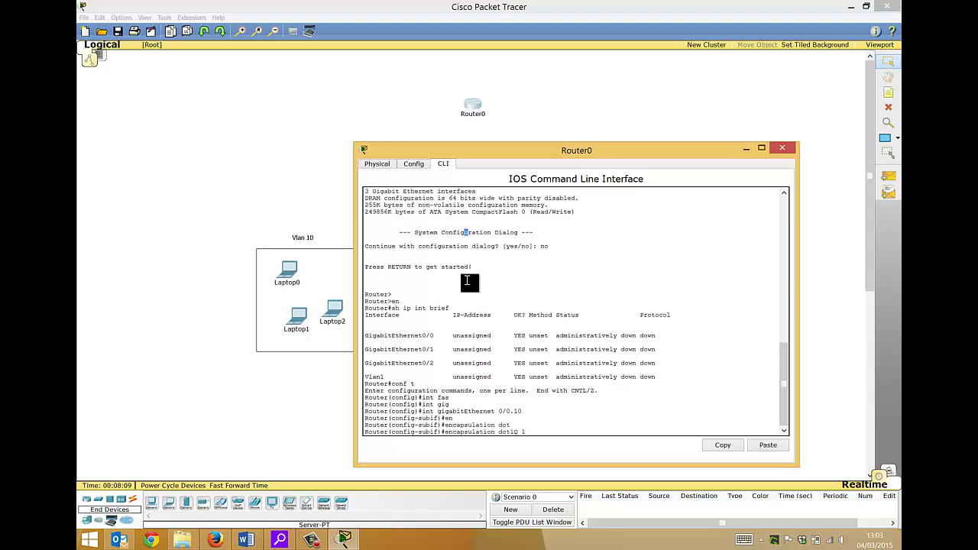
pyautogui.write('10')
pyautogui.press('Return')
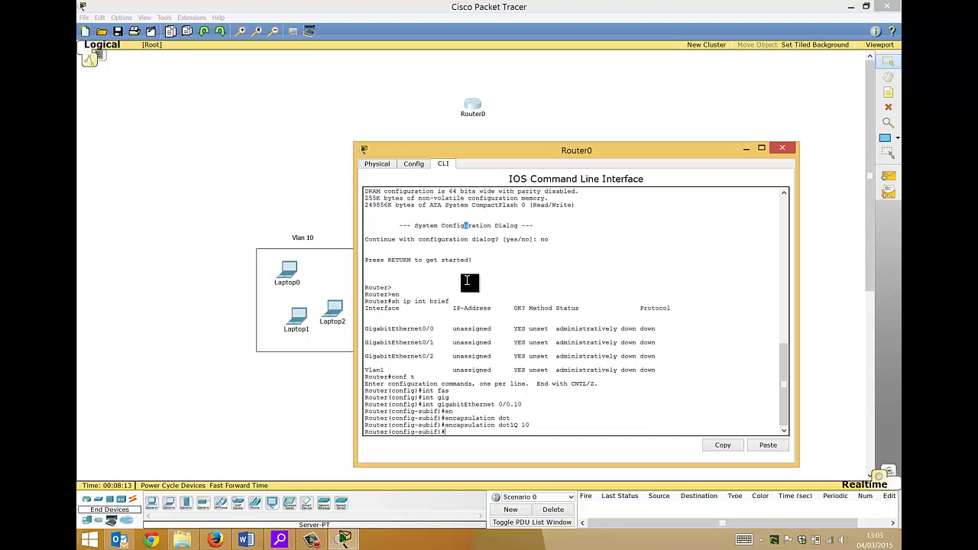
pyautogui.write('ip add')
pyautogui.press('Tab')
pyautogui.write('192.168.1')
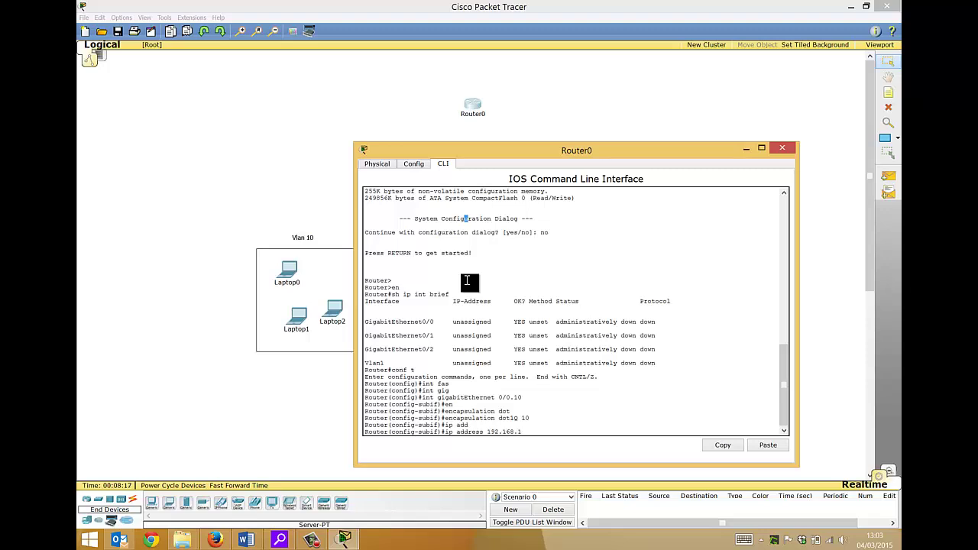
pyautogui.write('0.1 255.255.255.0')
pyautogui.press('Return')
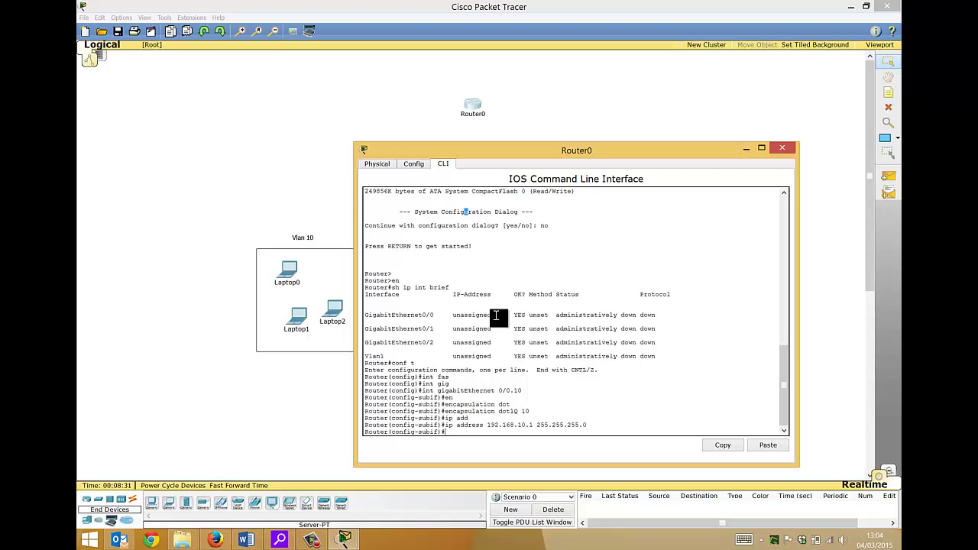
# Step: Create subinterface GigabitEthernet 0/0.20 from the recalled interface command
pyautogui.press('Up')
pyautogui.press('Up')
pyautogui.press('Up')
pyautogui.press('Up')
pyautogui.press('Up')
pyautogui.press('Up')
pyautogui.press('BackSpace')
pyautogui.press('BackSpace')
pyautogui.write('20')
pyautogui.press('Return')
pyautogui.press('Up')
pyautogui.press('Up')
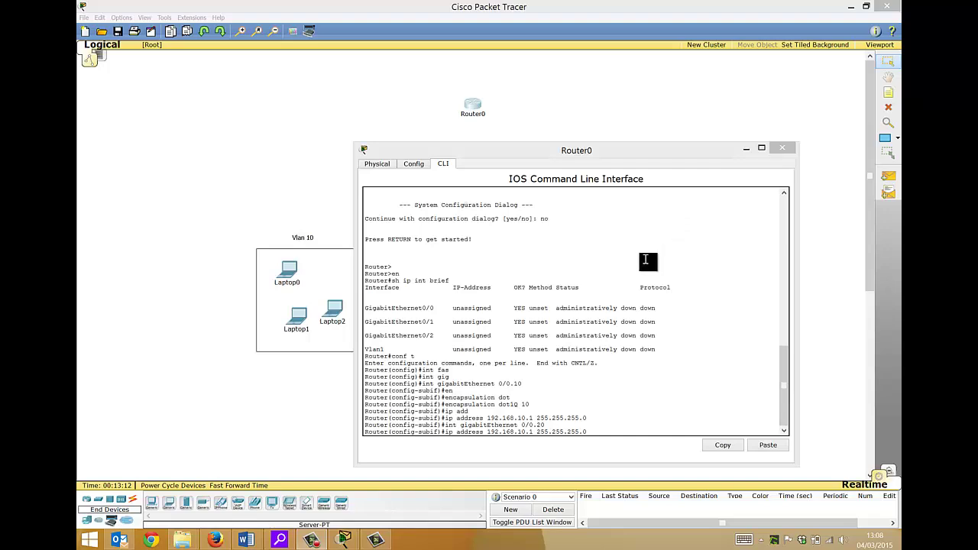
pyautogui.click(569, 434)
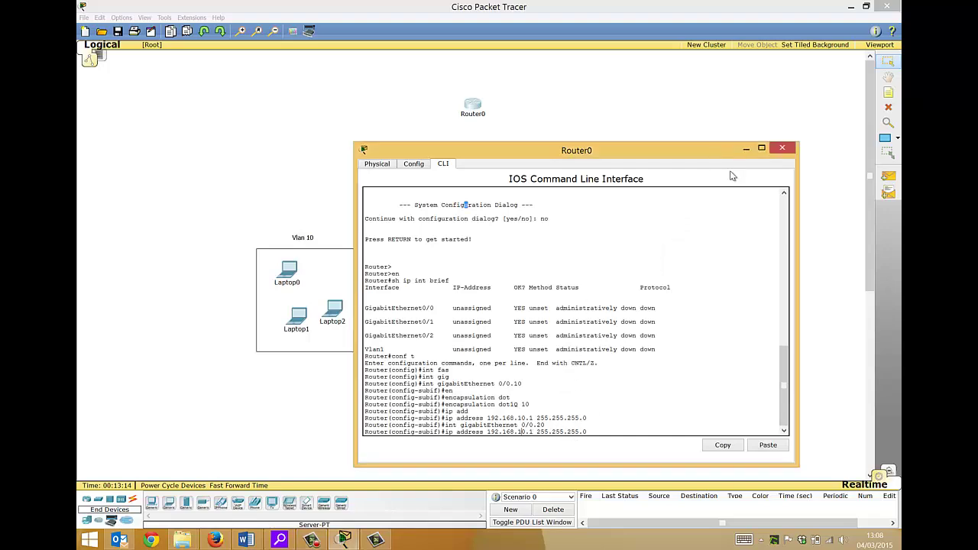
# Step: Give subinterface Gi0/0.20 the address 192.168.20.1 and encapsulation dot1Q 20
pyautogui.press('Left')
pyautogui.press('Left')
pyautogui.press('Left')
pyautogui.press('Left')
pyautogui.press('Left')
pyautogui.press('Left')
pyautogui.press('Left')
pyautogui.press('Left')
pyautogui.press('Left')
pyautogui.press('Left')
pyautogui.press('Left')
pyautogui.press('Left')
pyautogui.press('Left')
pyautogui.press('Left')
pyautogui.press('Left')
pyautogui.press('Left')
pyautogui.press('Left')
pyautogui.press('BackSpace')
pyautogui.write('2')
pyautogui.press('Return')
pyautogui.press('Return')
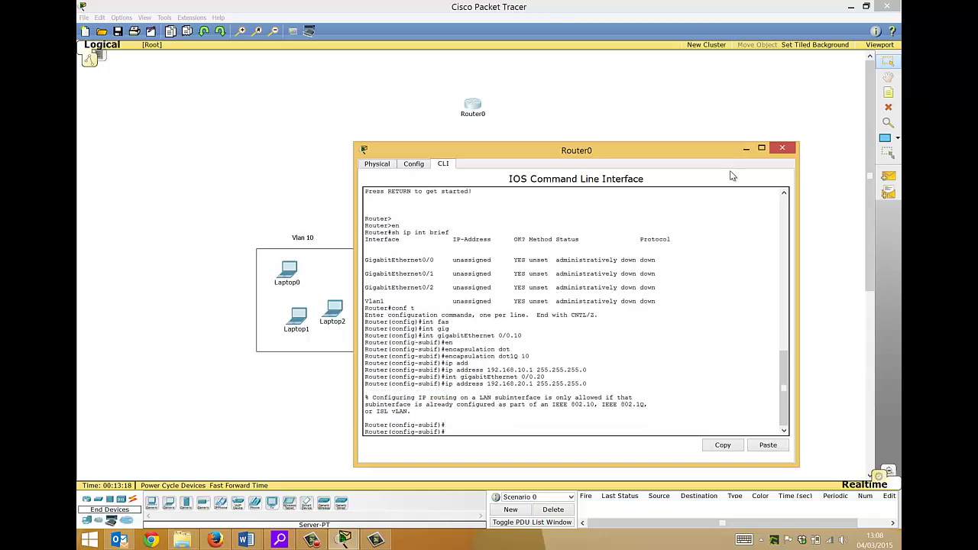
pyautogui.press('Up')
pyautogui.press('Up')
pyautogui.press('Up')
pyautogui.press('Up')
pyautogui.press('Up')
pyautogui.press('BackSpace')
pyautogui.press('BackSpace')
pyautogui.write('20')
pyautogui.press('Return')
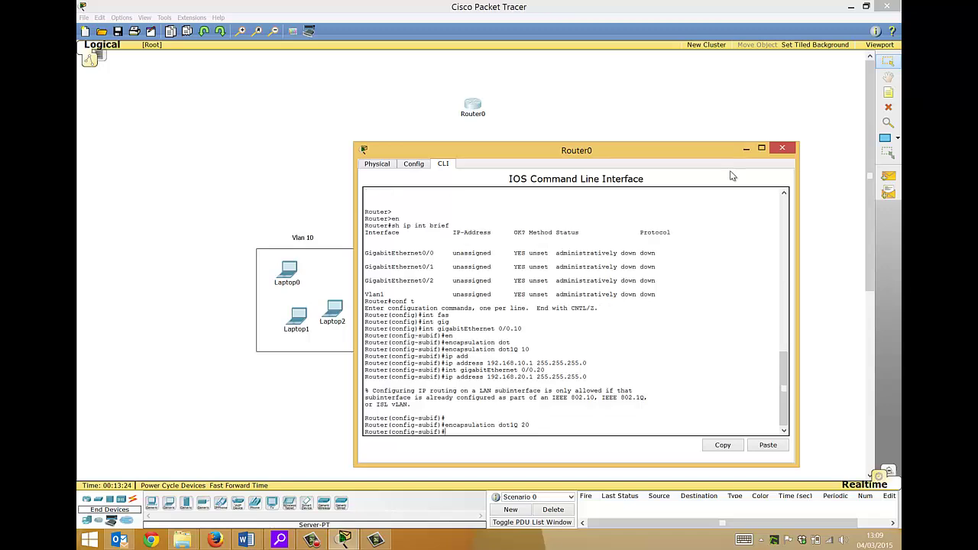
pyautogui.press('Up')
pyautogui.press('Up')
pyautogui.press('Return')
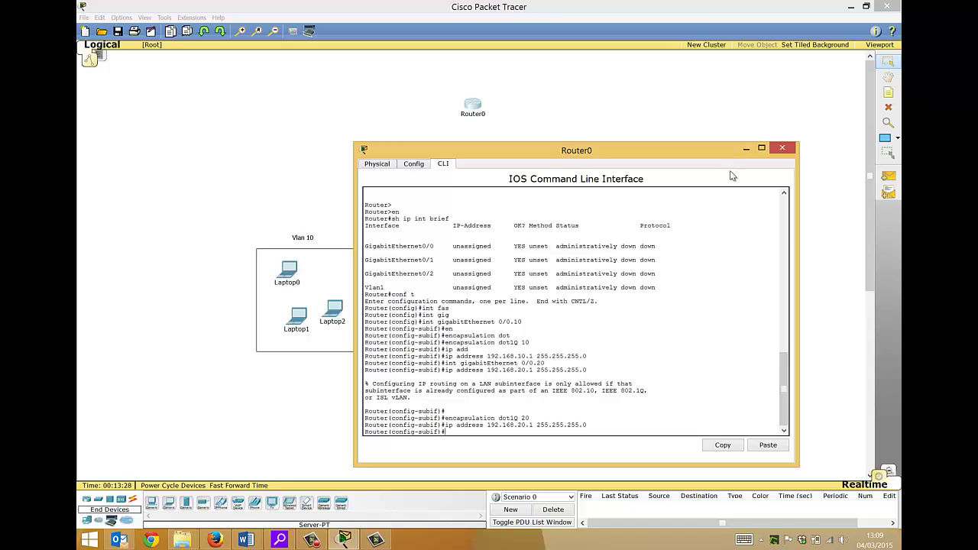
# Step: Create subinterface Gi0/0.30 and tag it with encapsulation dot1Q 30
pyautogui.press('Up')
pyautogui.press('Up')
pyautogui.press('Up')
pyautogui.press('Up')
pyautogui.press('Left')
pyautogui.press('Left')
pyautogui.press('Left')
pyautogui.press('BackSpace')
pyautogui.write('3')
pyautogui.press('Return')
pyautogui.press('Up')
pyautogui.press('Up')
pyautogui.press('Up')
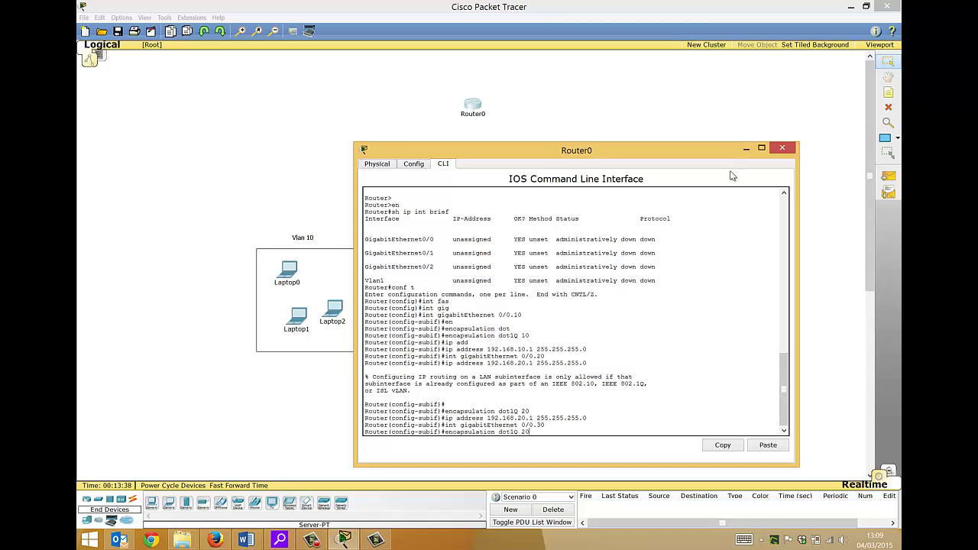
pyautogui.press('BackSpace')
pyautogui.press('BackSpace')
pyautogui.write('30')
pyautogui.press('Return')
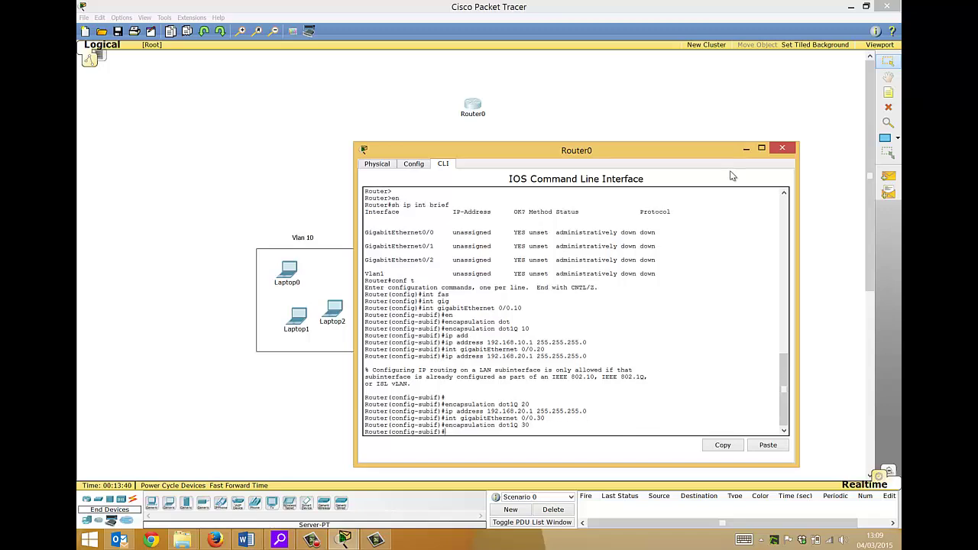
# Step: Assign 192.168.30.1 255.255.255.0 to Gi0/0.30 and exit configuration mode with Ctrl+Z
pyautogui.press('Up')
pyautogui.press('Up')
pyautogui.press('Up')
pyautogui.press('Left')
pyautogui.press('Left')
pyautogui.press('Left')
pyautogui.press('Left')
pyautogui.press('Left')
pyautogui.press('Left')
pyautogui.press('Left')
pyautogui.press('Left')
pyautogui.press('Left')
pyautogui.press('Left')
pyautogui.press('Left')
pyautogui.press('Left')
pyautogui.press('Left')
pyautogui.press('Left')
pyautogui.press('Left')
pyautogui.press('Left')
pyautogui.press('Left')
pyautogui.press('BackSpace')
pyautogui.write('3')
pyautogui.press('Return')
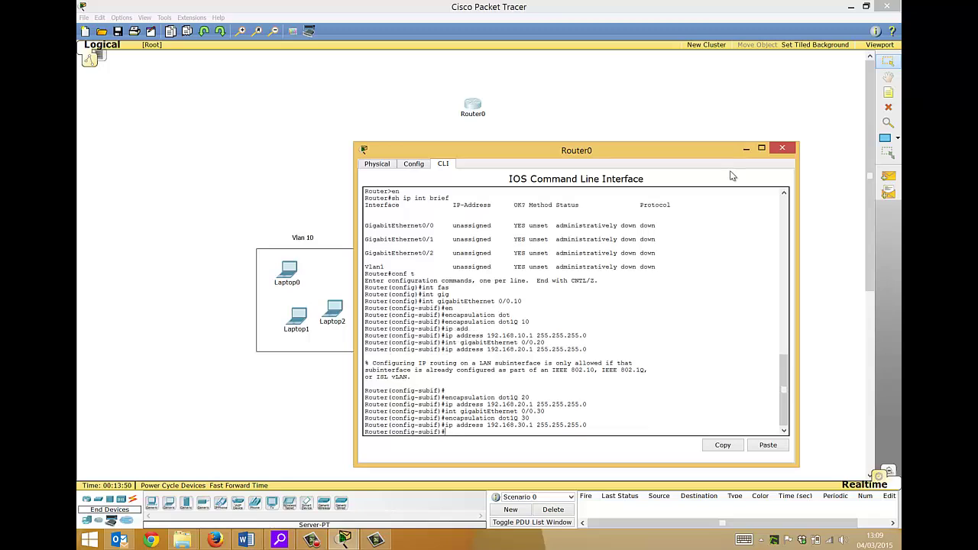
pyautogui.hotkey('ctrl', 'z')
pyautogui.press('Return')
pyautogui.press('Return')
# Step: Check interface status with sh ip int brief, then enter configuration for GigabitEthernet0/0
pyautogui.write('sh i')
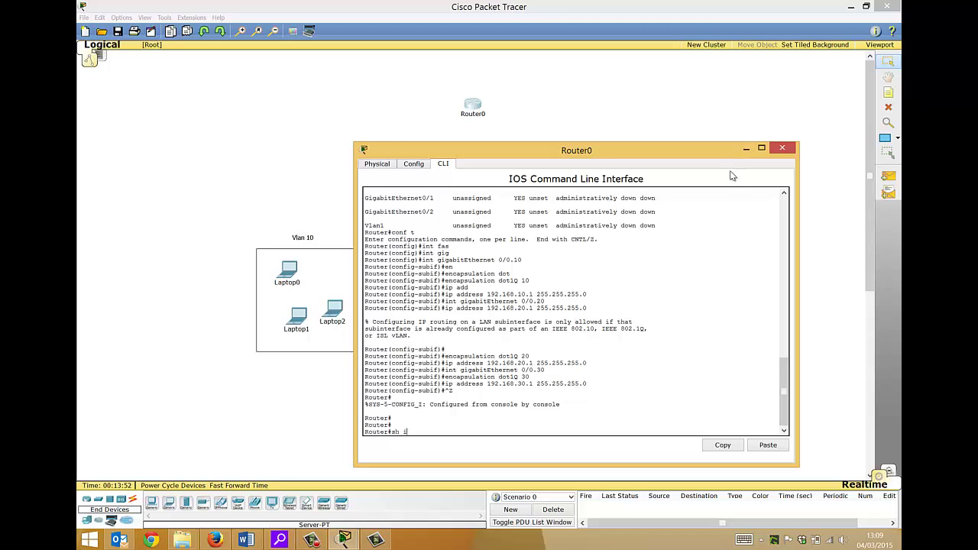
pyautogui.press('BackSpace')
pyautogui.press('BackSpace')
pyautogui.press('BackSpace')
pyautogui.press('BackSpace')
pyautogui.write('sh ip int brief')
pyautogui.press('Return')
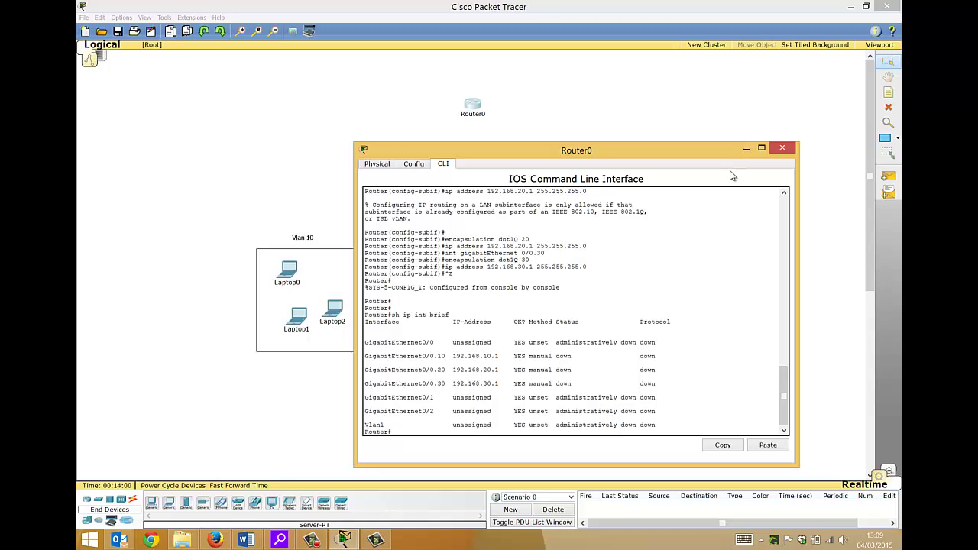
pyautogui.write('conf t')
pyautogui.press('Return')
pyautogui.write('ig)#i')
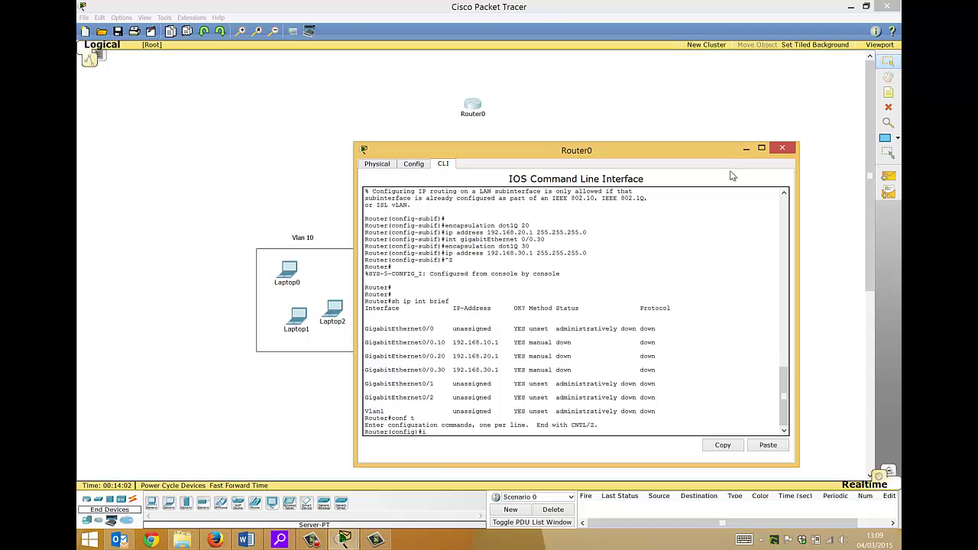
pyautogui.write('nt')
pyautogui.press('Tab')
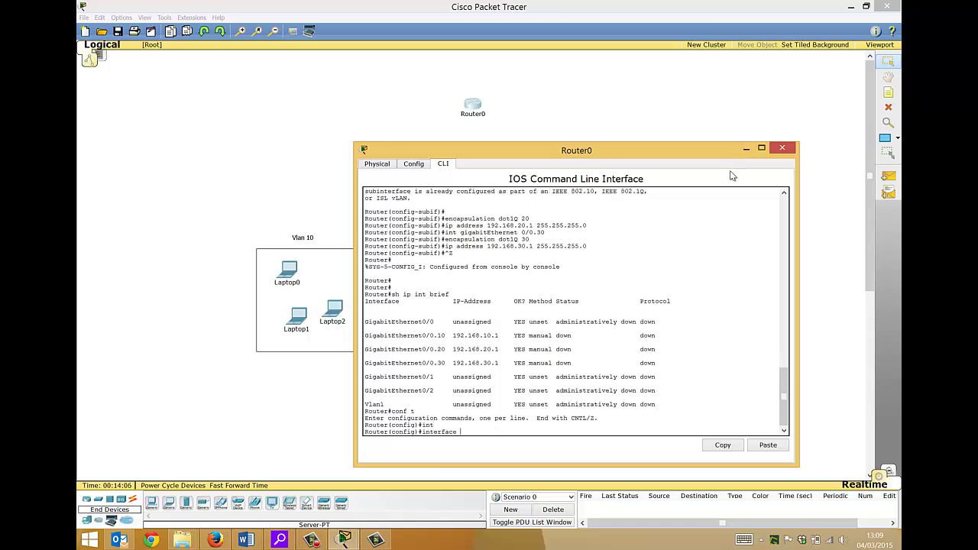
pyautogui.write('gig')
pyautogui.press('Tab')
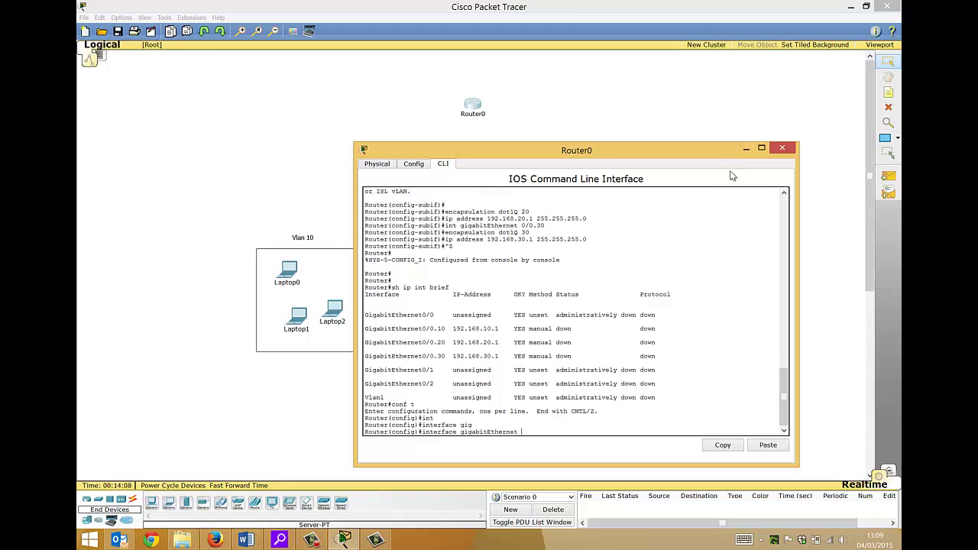
pyautogui.write('0/0')
pyautogui.press('Return')
# Step: Enable GigabitEthernet0/0 with no shutdown, exit configuration, and close the Router0 window
pyautogui.write('nos h')
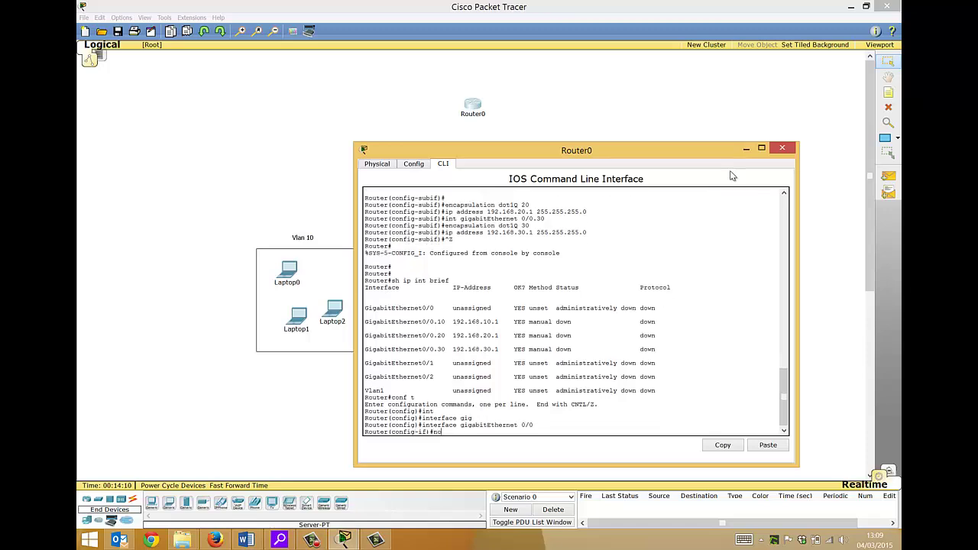
pyautogui.press('BackSpace')
pyautogui.write('hut')
pyautogui.press('Tab')
pyautogui.press('Return')
pyautogui.press('Return')
pyautogui.press('Return')
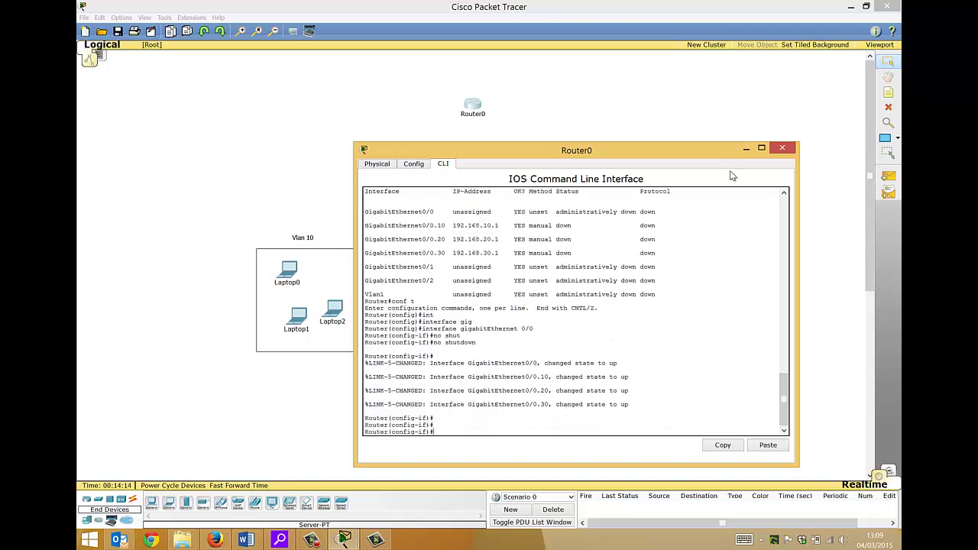
pyautogui.hotkey('ctrl', 'z')
pyautogui.press('Return')
pyautogui.press('Return')
pyautogui.press('Return')
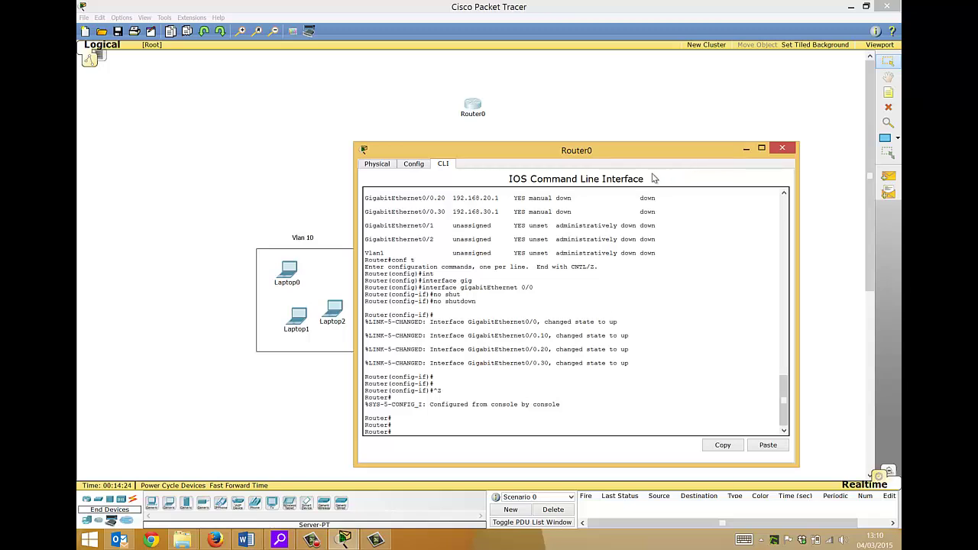
pyautogui.click(780, 149)
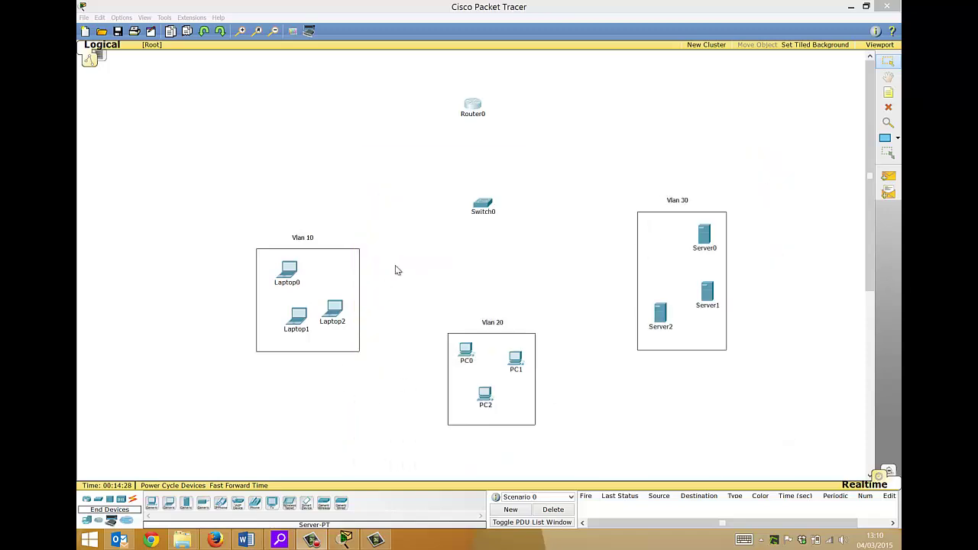
# Step: Connect Switch0 FastEthernet0/24 to Router0 GigabitEthernet0/0 with copper straight-through, aligning Switch0 below the router
pyautogui.moveTo(487, 209); pyautogui.dragTo(482, 210)
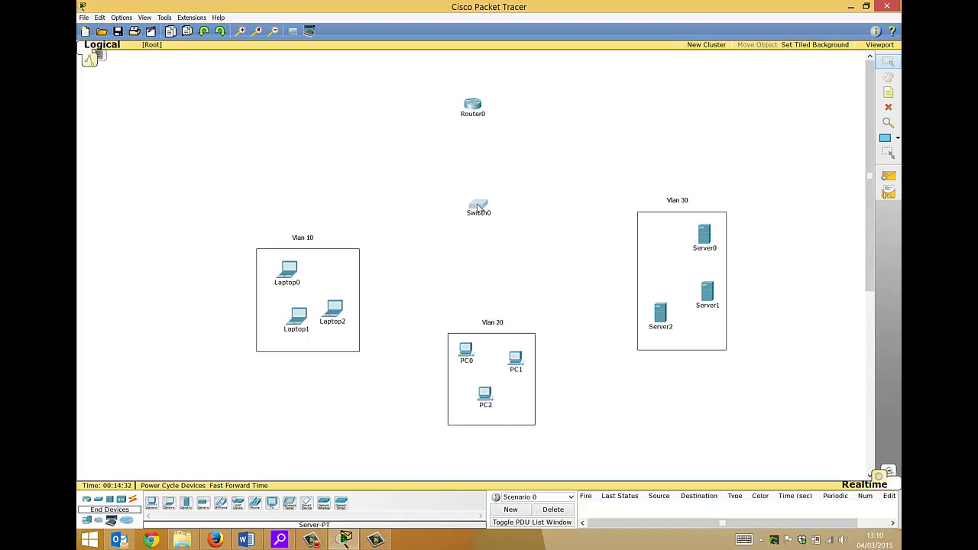
pyautogui.moveTo(477, 206); pyautogui.dragTo(477, 204)
pyautogui.click(133, 500)
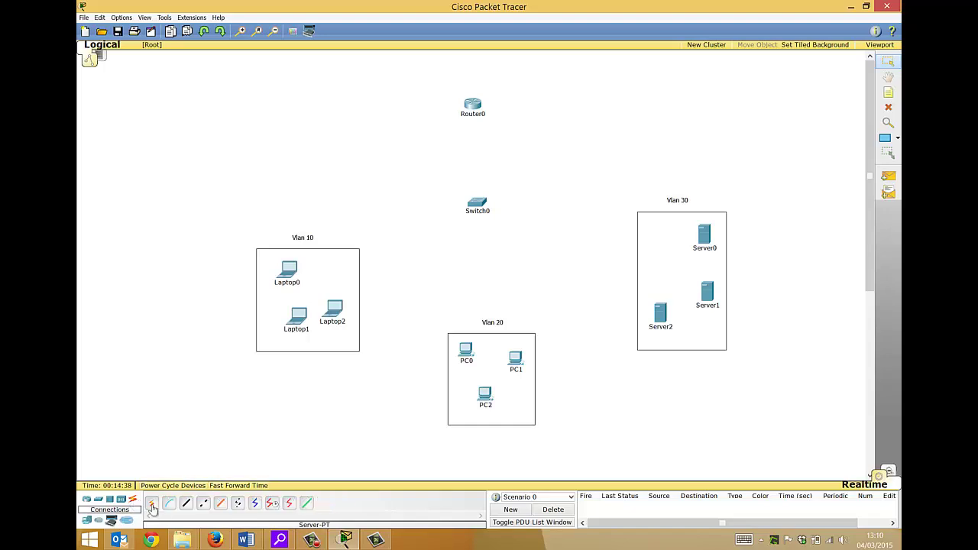
pyautogui.click(186, 503)
pyautogui.click(477, 204)
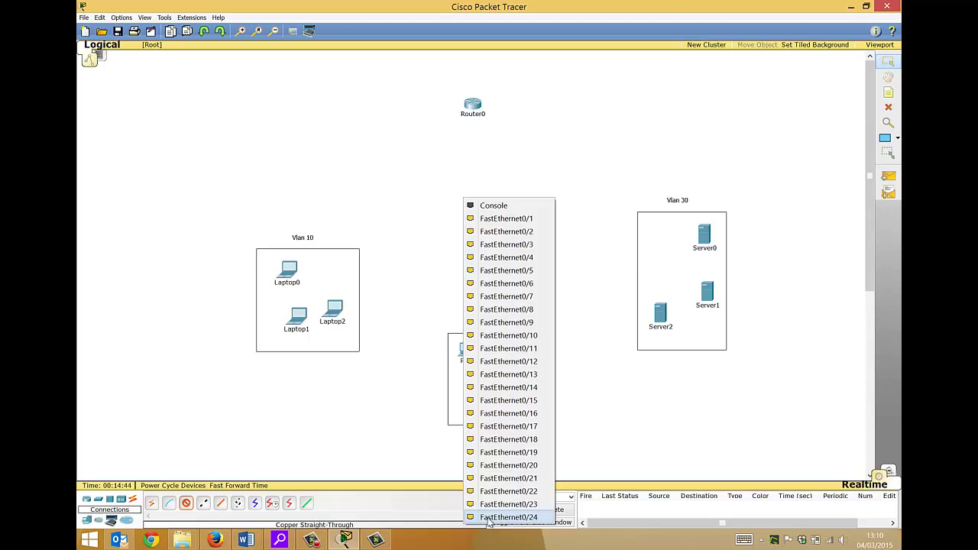
pyautogui.click(487, 518)
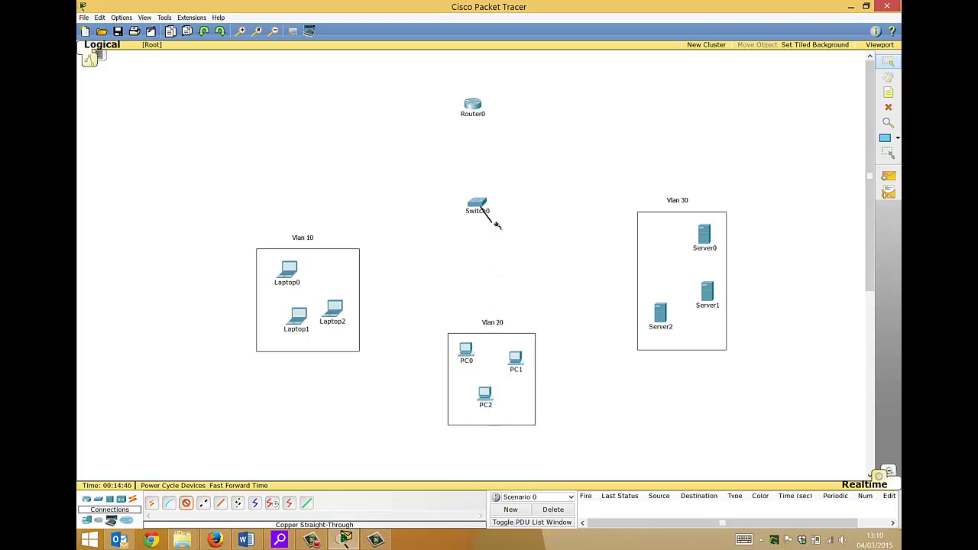
pyautogui.click(475, 107)
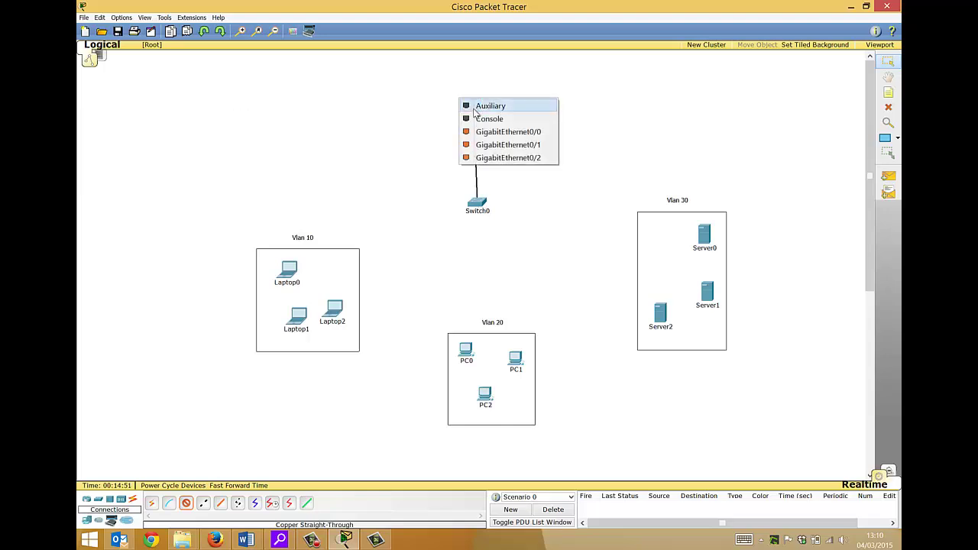
pyautogui.click(481, 133)
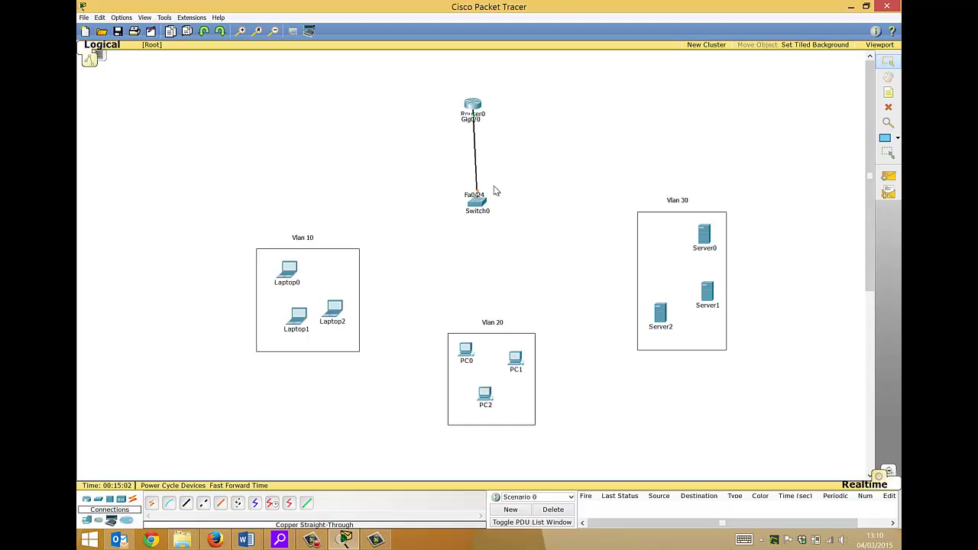
pyautogui.moveTo(480, 205); pyautogui.dragTo(475, 204)
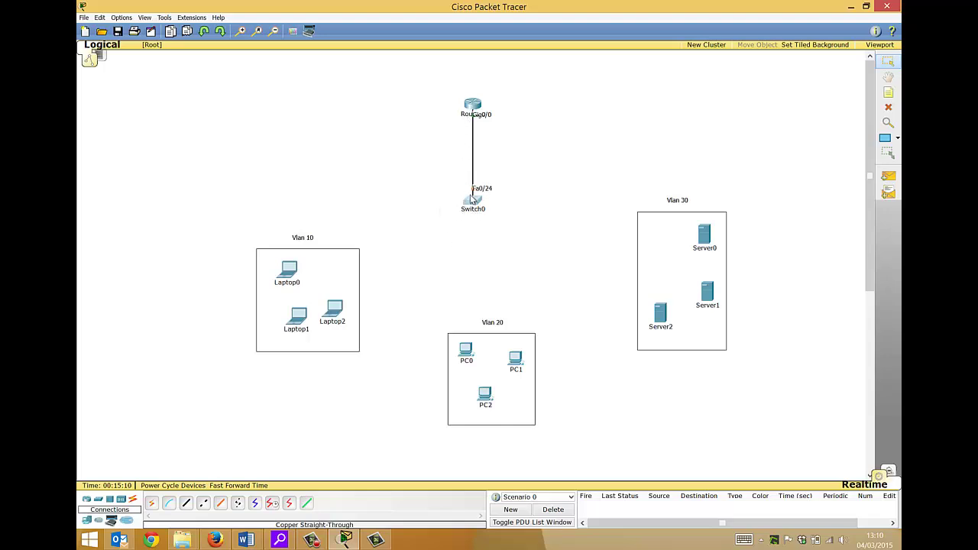
pyautogui.moveTo(472, 111)
pyautogui.moveTo(473, 205)
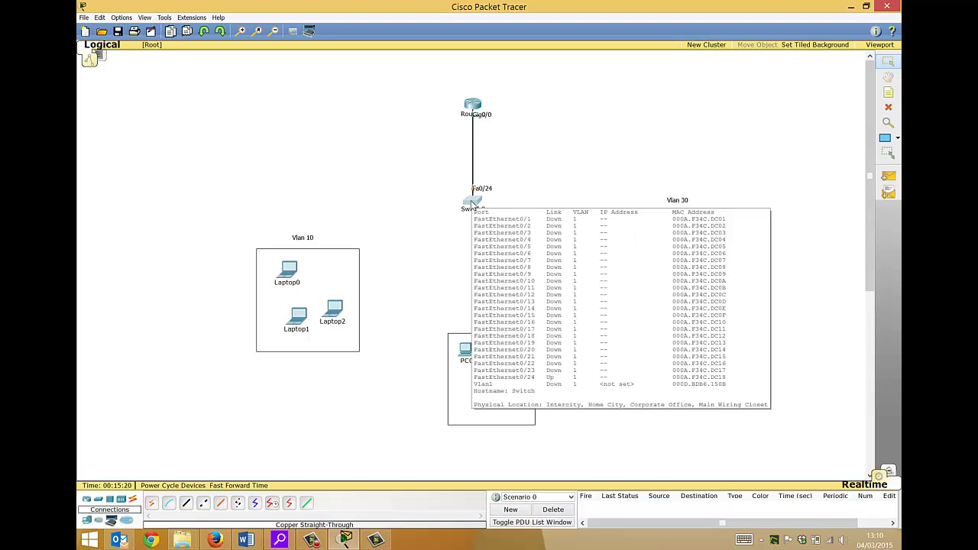
# Step: In Switch0's CLI, enter privileged mode and then global configuration mode
pyautogui.click(473, 203)
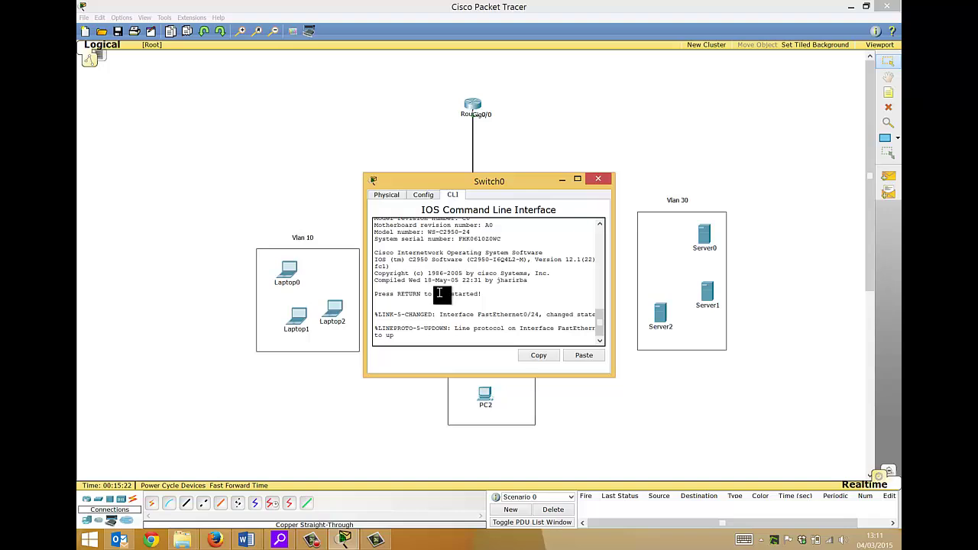
pyautogui.press('Return')
pyautogui.press('Return')
pyautogui.press('Return')
pyautogui.press('Return')
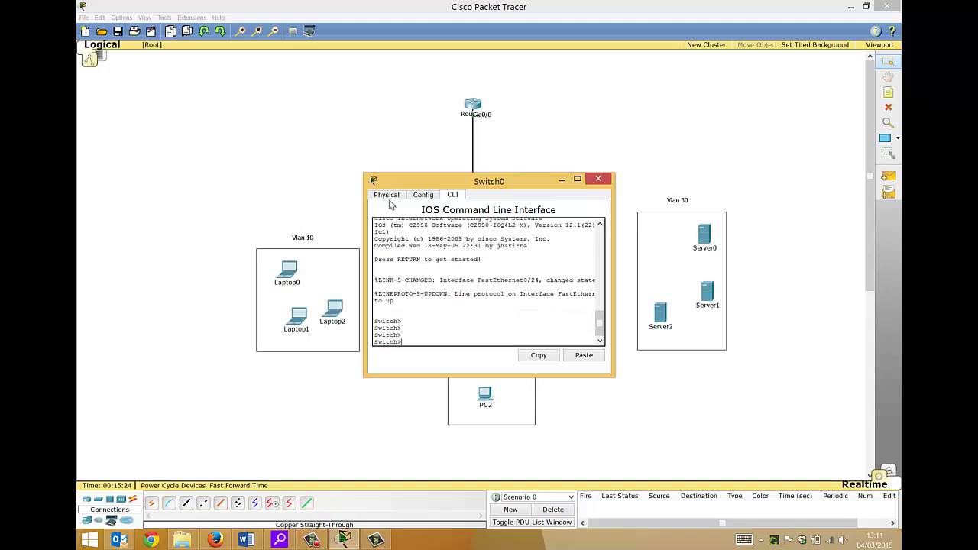
pyautogui.write('en')
pyautogui.press('Return')
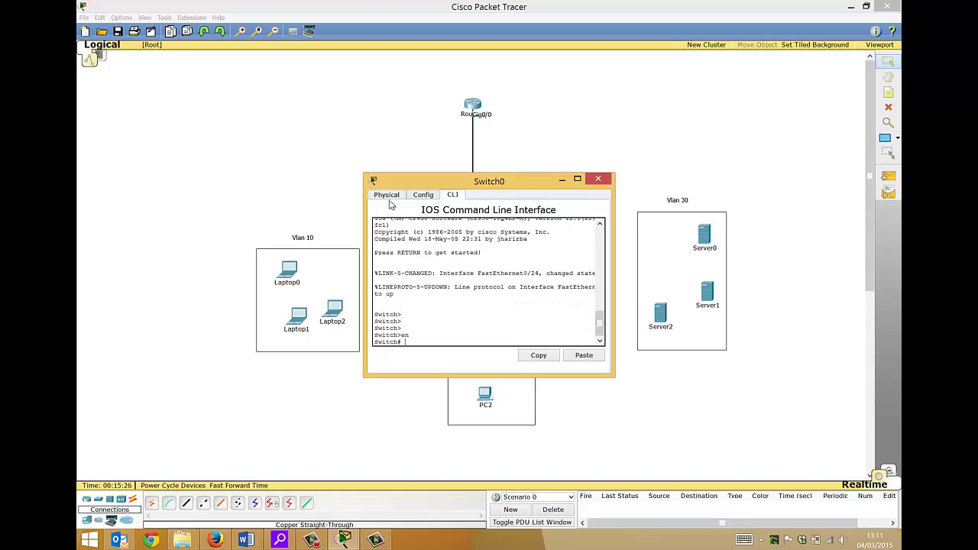
pyautogui.write('int fas')
pyautogui.press('Tab')
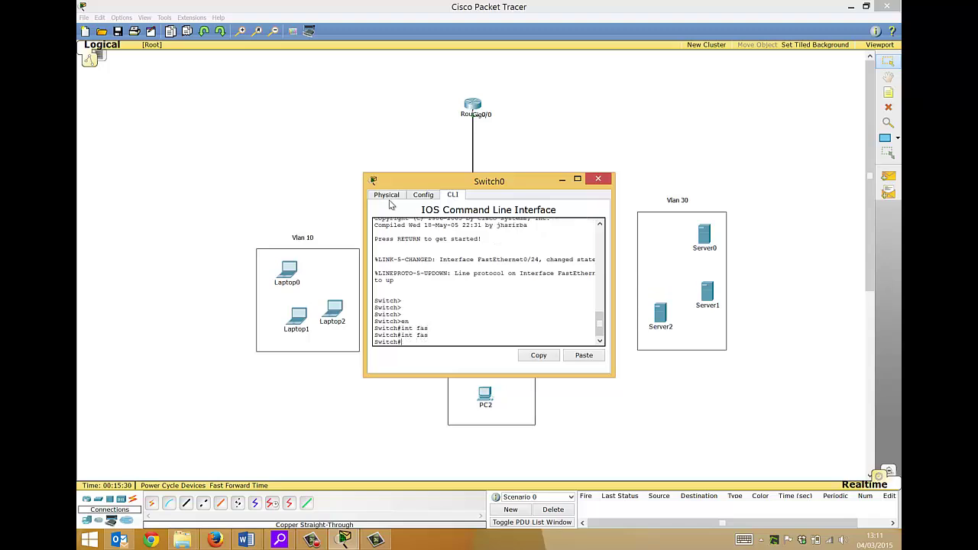
pyautogui.write('F T')
pyautogui.press('Tab')
pyautogui.press('Return')
# Step: Set Switch0 port FastEthernet0/24 to switchport mode trunk
pyautogui.write('ig')
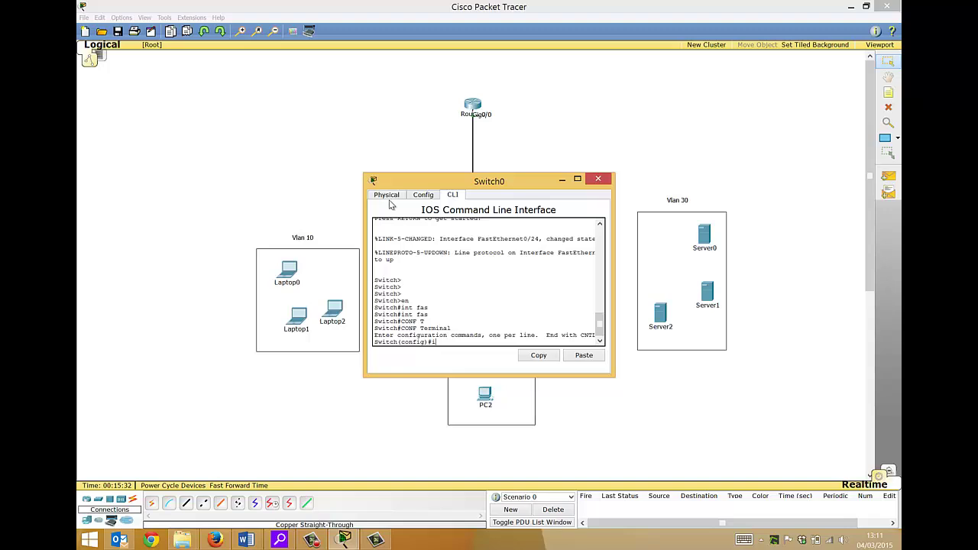
pyautogui.write('nt fas')
pyautogui.press('Tab')
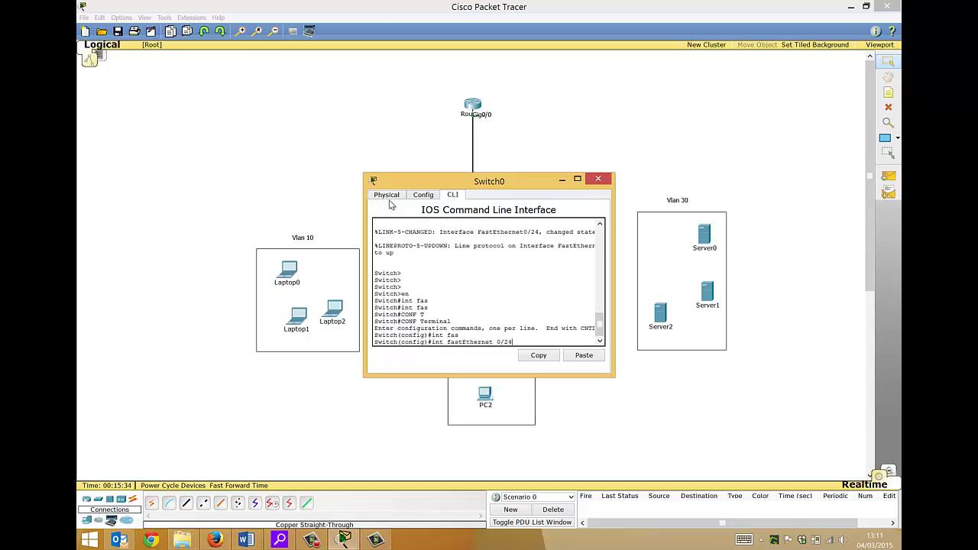
pyautogui.write('0/24')
pyautogui.press('Return')
pyautogui.write('swit')
pyautogui.press('Tab')
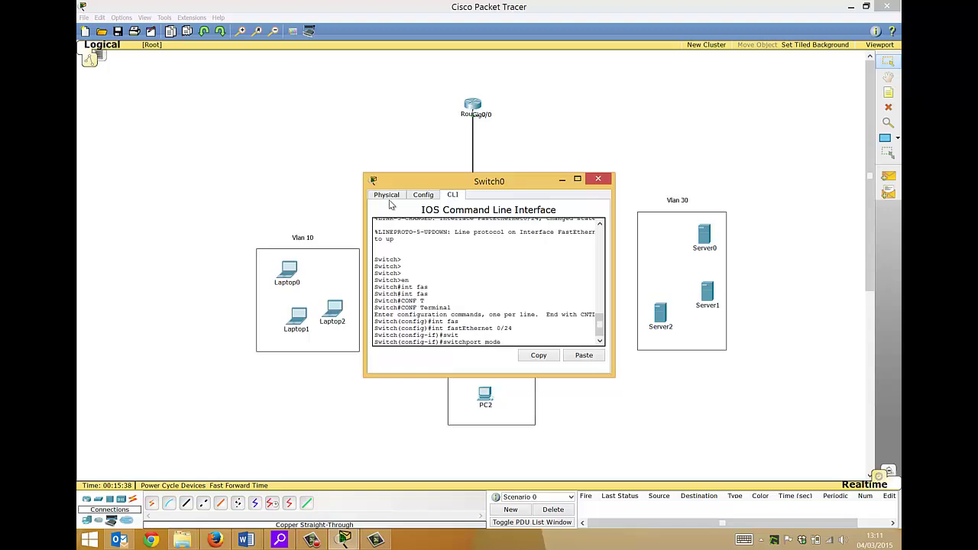
pyautogui.write('mode trunk')
pyautogui.press('Return')
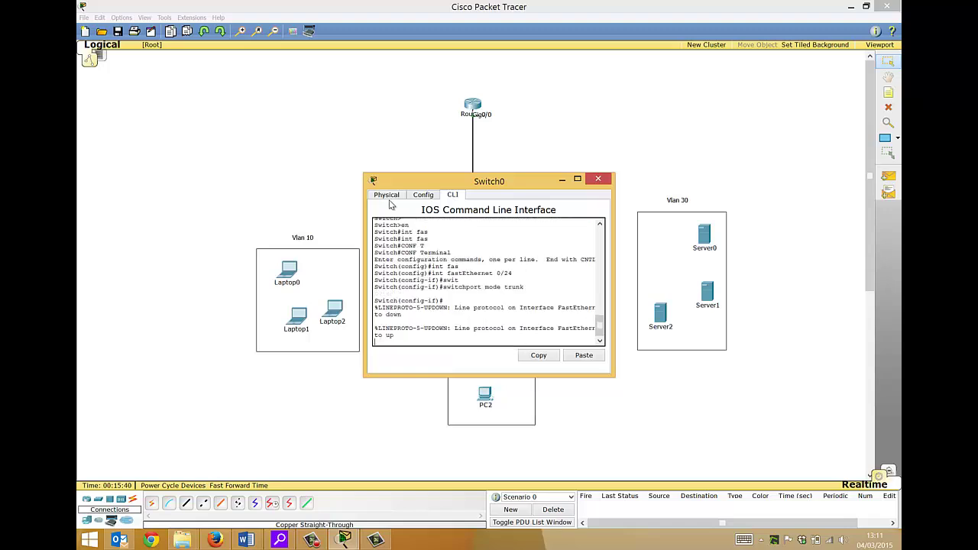
pyautogui.press('Return')
pyautogui.press('Return')
# Step: Exit configuration mode, save Switch0's configuration with wr, and close its window
pyautogui.write('ext')
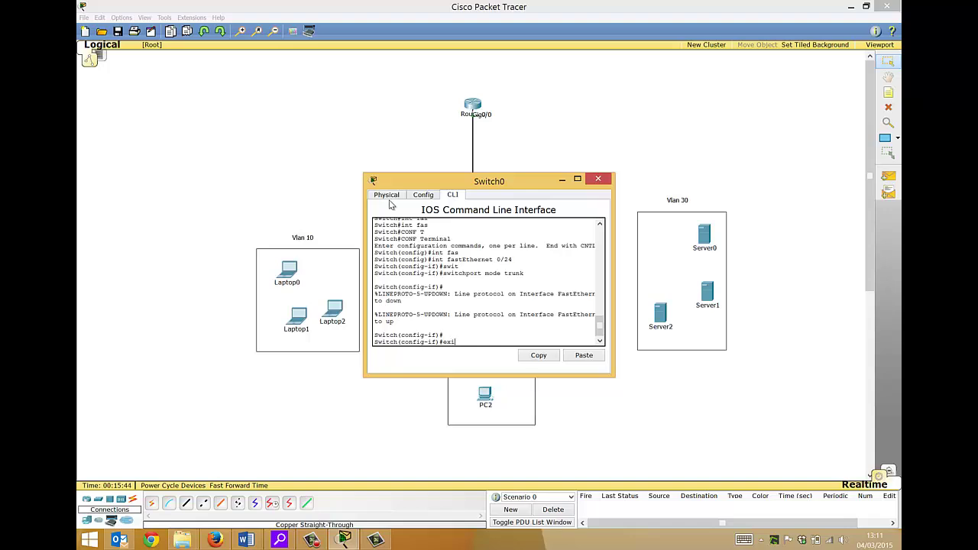
pyautogui.write('d')
pyautogui.press('Return')
pyautogui.hotkey('ctrl', 'z')
pyautogui.press('Return')
pyautogui.press('Return')
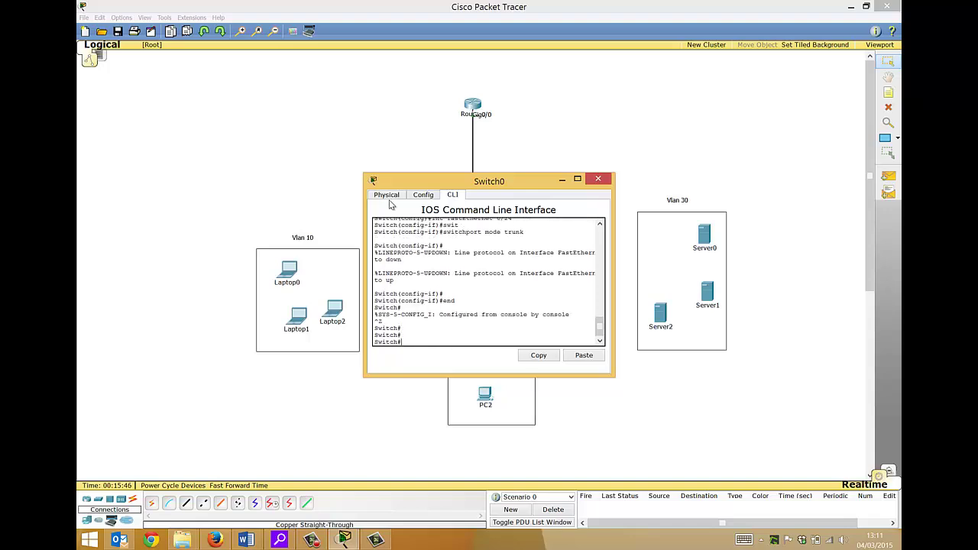
pyautogui.write('wr')
pyautogui.press('Return')
pyautogui.press('Return')
pyautogui.press('Return')
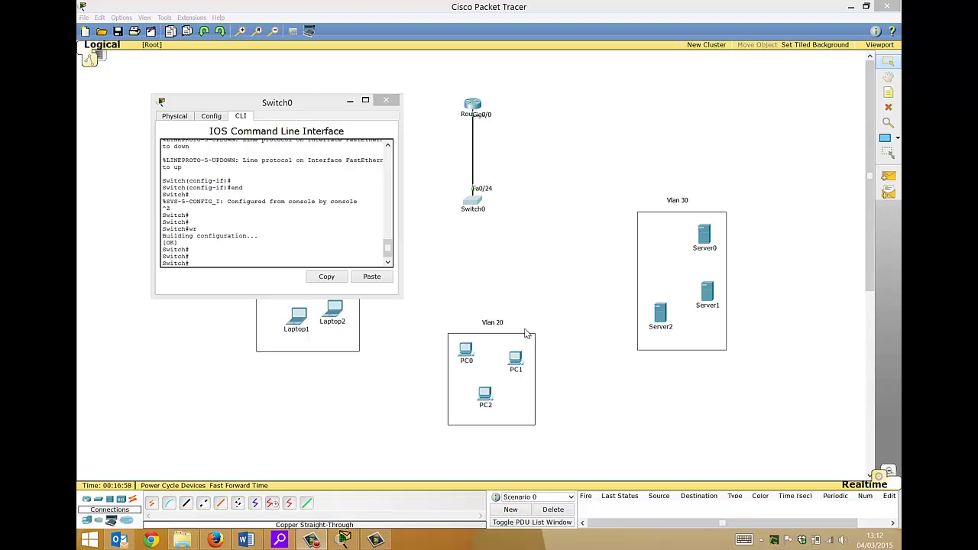
pyautogui.click(893, 18)
pyautogui.click(187, 504)
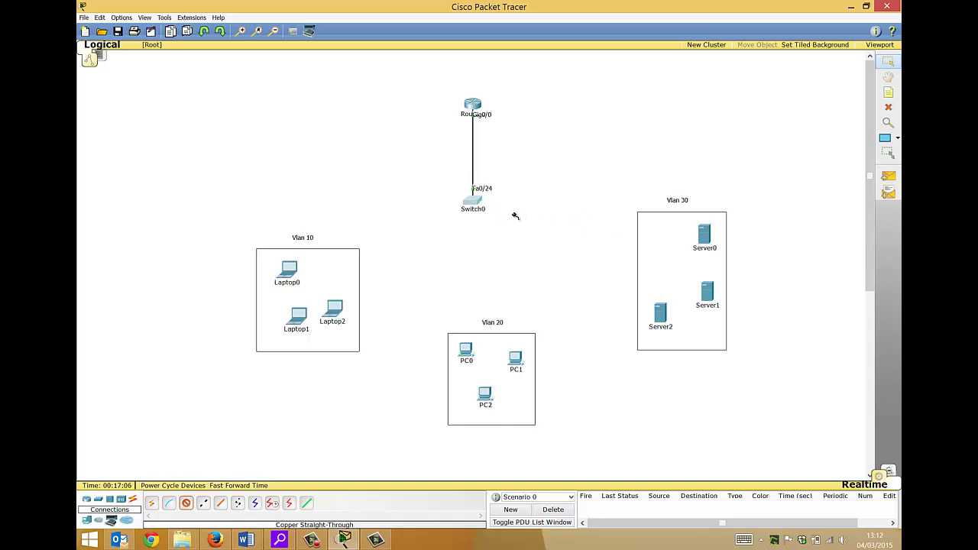
# Step: Cable Switch0 FastEthernet0/1 to Server0 FastEthernet0 and check the link messages on Switch0
pyautogui.click(471, 198)
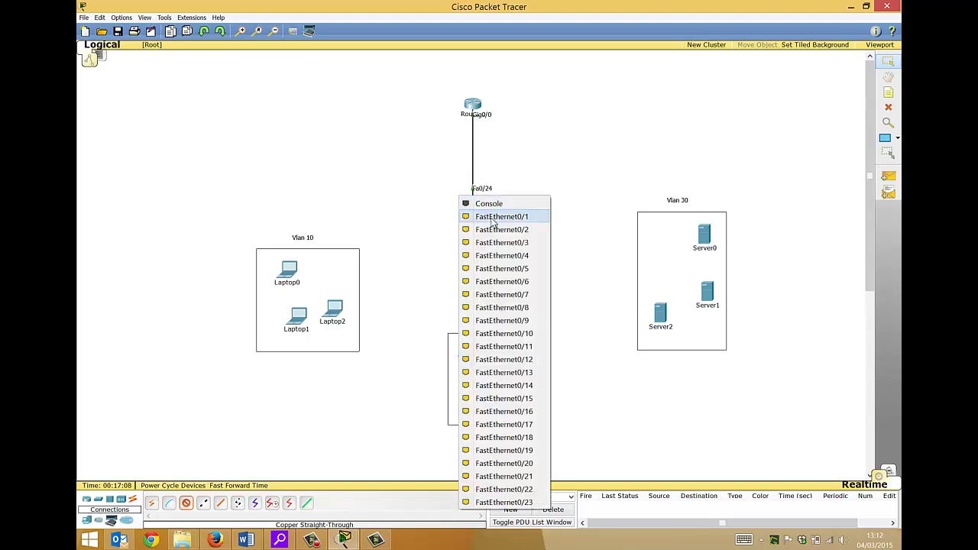
pyautogui.click(493, 218)
pyautogui.click(701, 231)
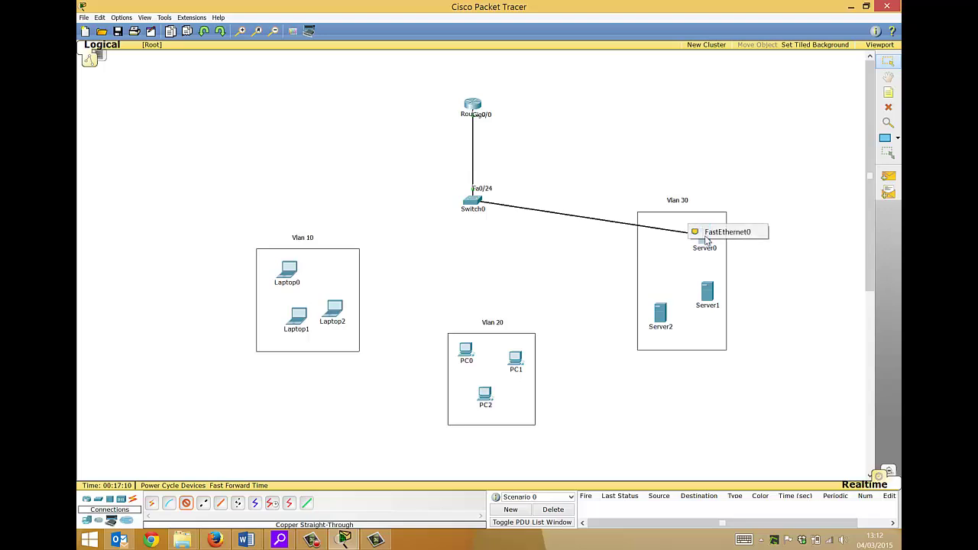
pyautogui.click(716, 230)
pyautogui.click(473, 201)
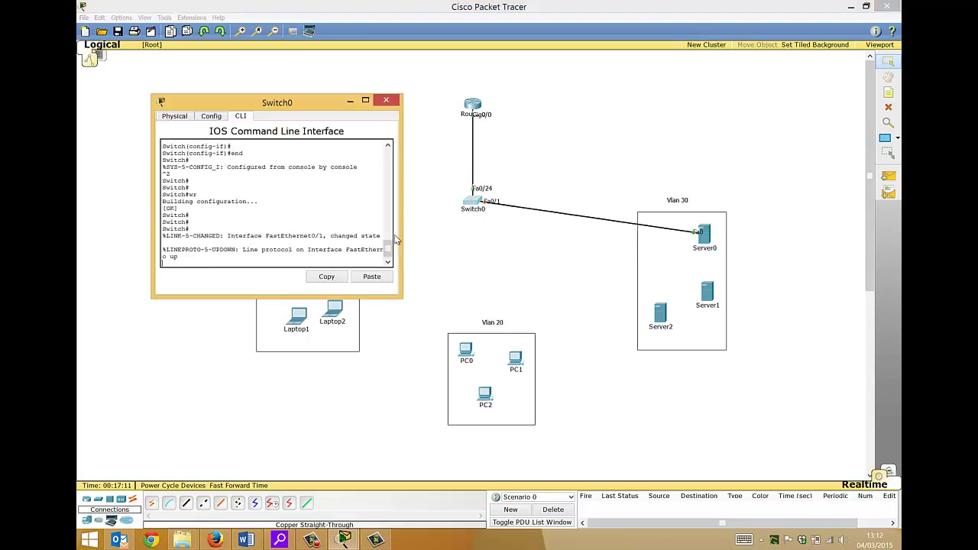
pyautogui.click(386, 100)
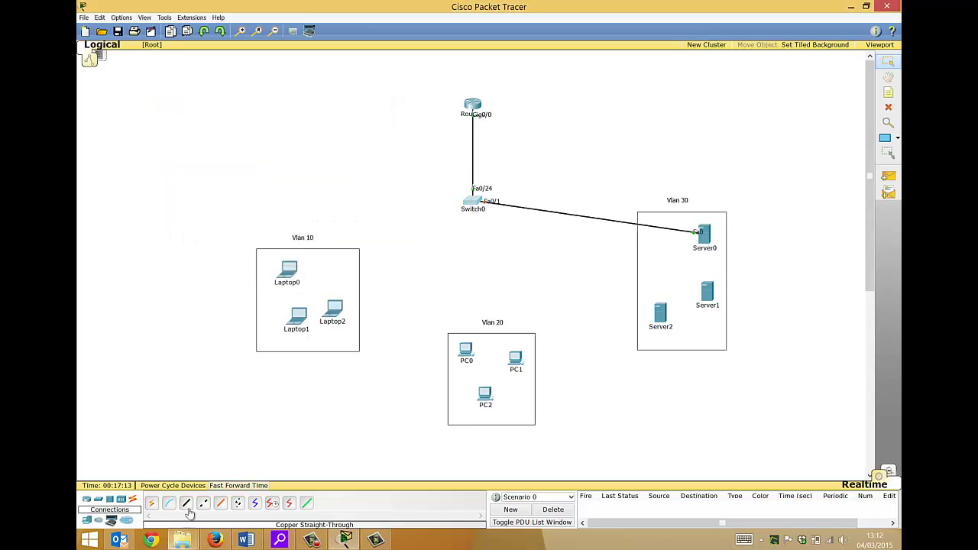
# Step: Cable Switch0 FastEthernet0/2 to Server1 FastEthernet0 with copper straight-through
pyautogui.click(185, 503)
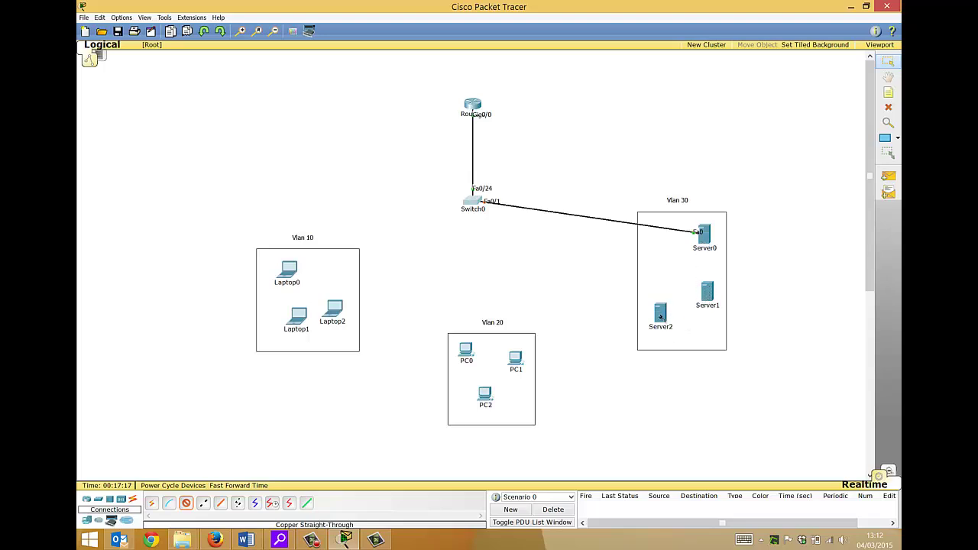
pyautogui.click(473, 201)
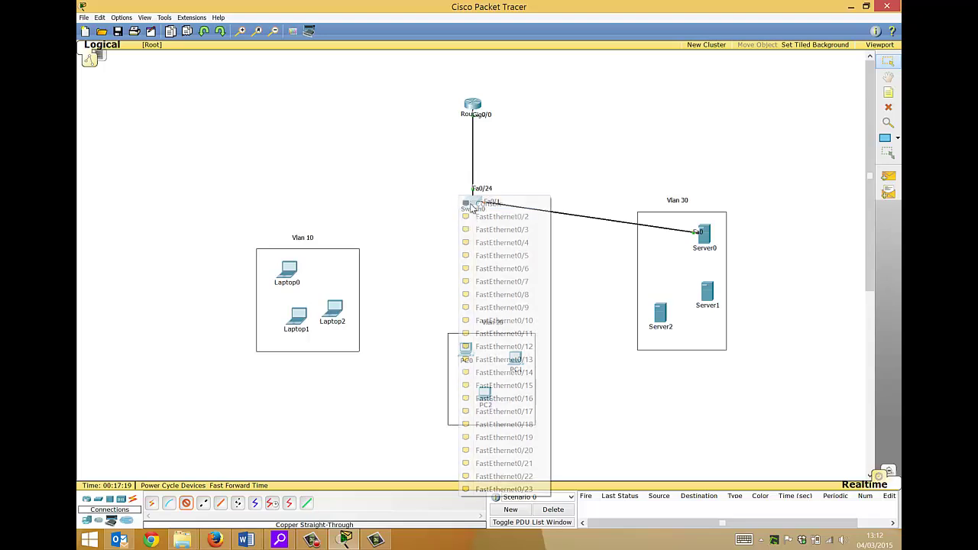
pyautogui.click(480, 218)
pyautogui.click(704, 292)
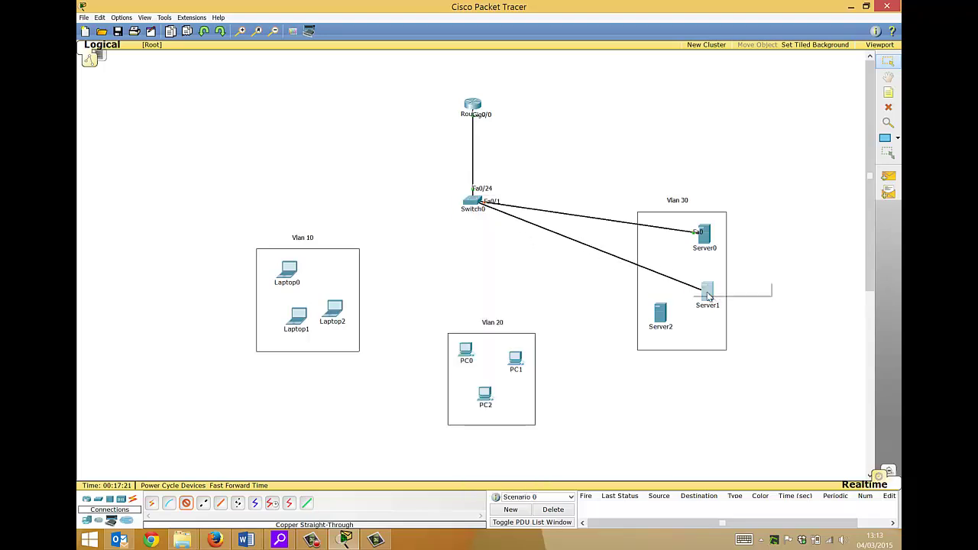
pyautogui.click(719, 287)
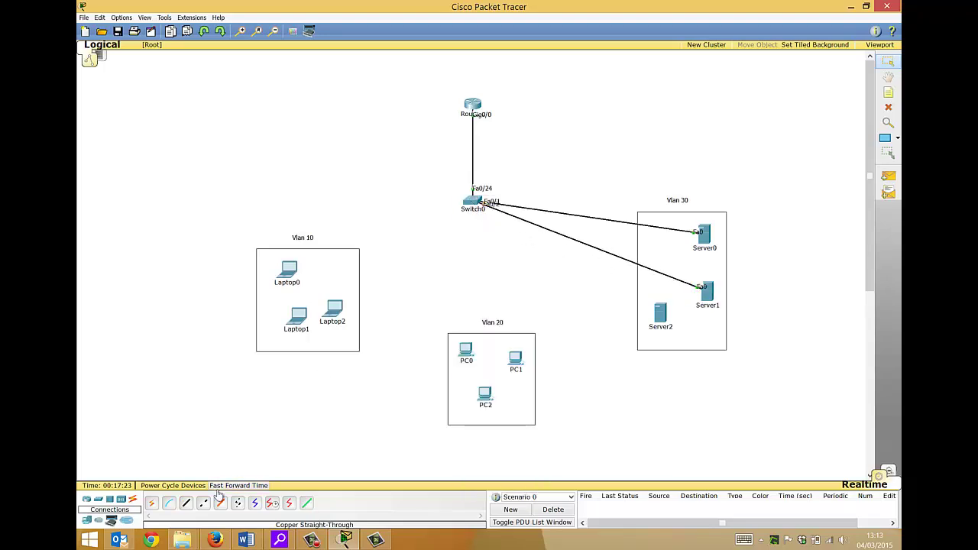
# Step: Cable Switch0 FastEthernet0/3 to Server2 FastEthernet0, then open Server0
pyautogui.click(186, 503)
pyautogui.click(472, 201)
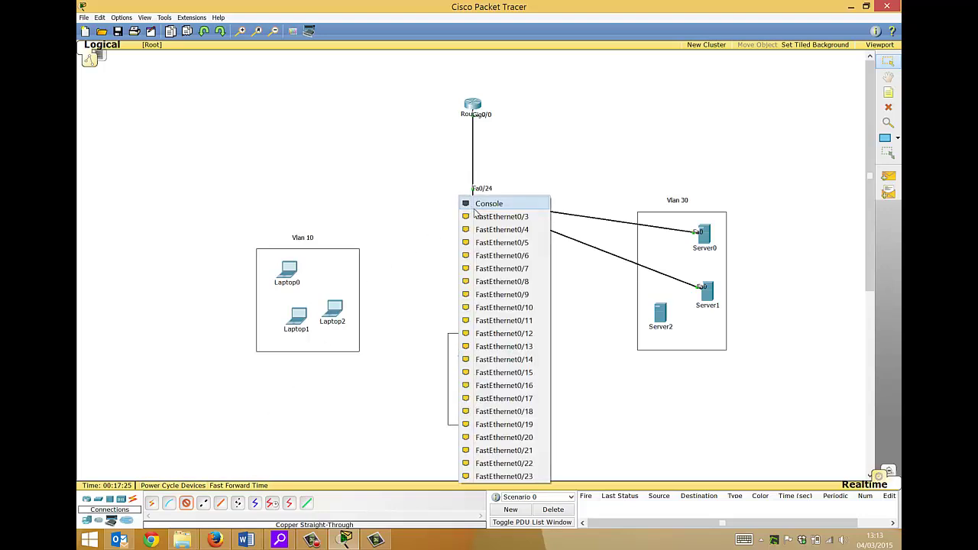
pyautogui.click(481, 219)
pyautogui.click(661, 314)
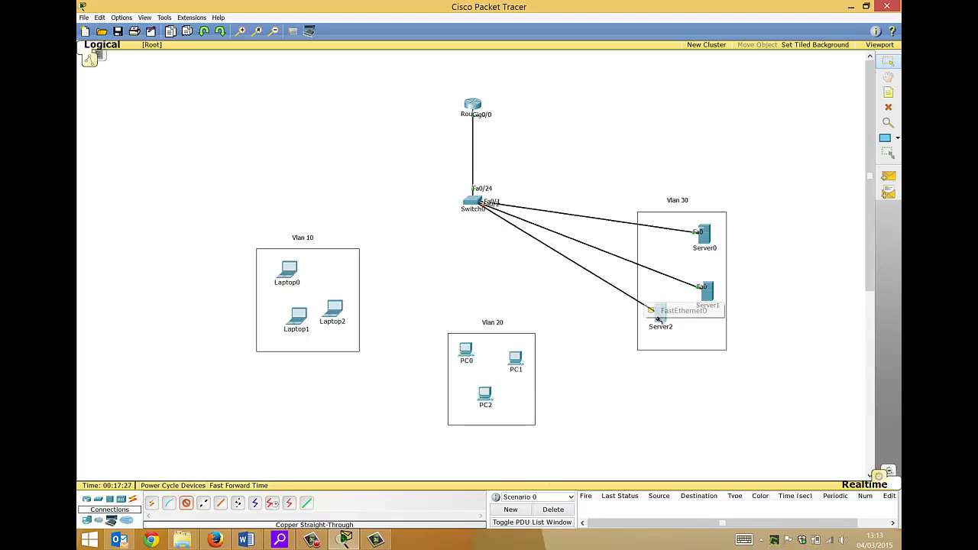
pyautogui.click(674, 311)
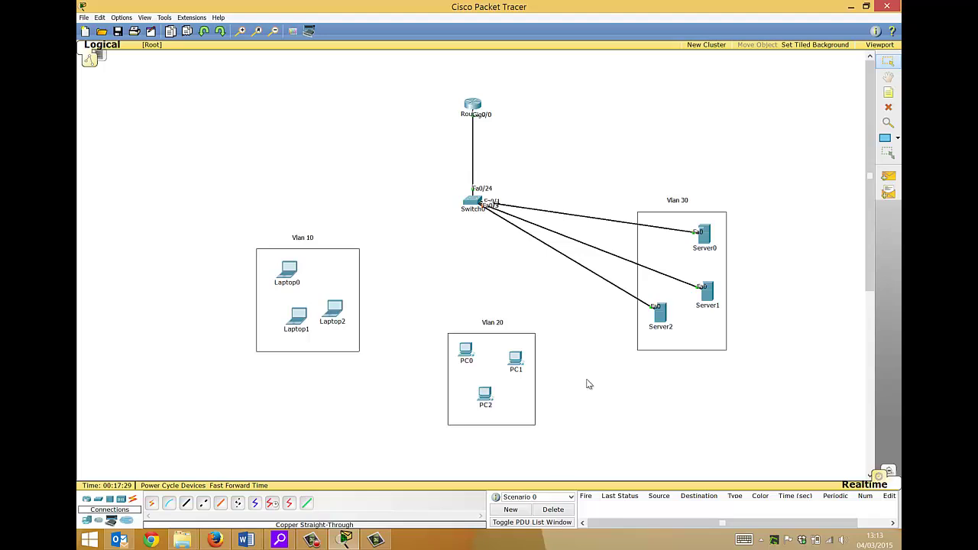
pyautogui.click(706, 239)
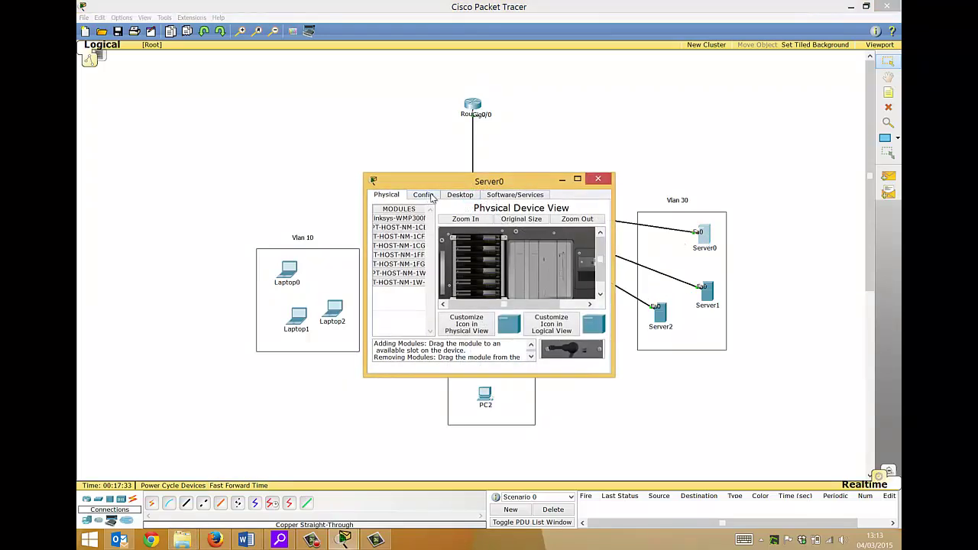
# Step: Set Server0's IP configuration to DHCP for both IPv4 and IPv6
pyautogui.click(460, 195)
pyautogui.click(405, 230)
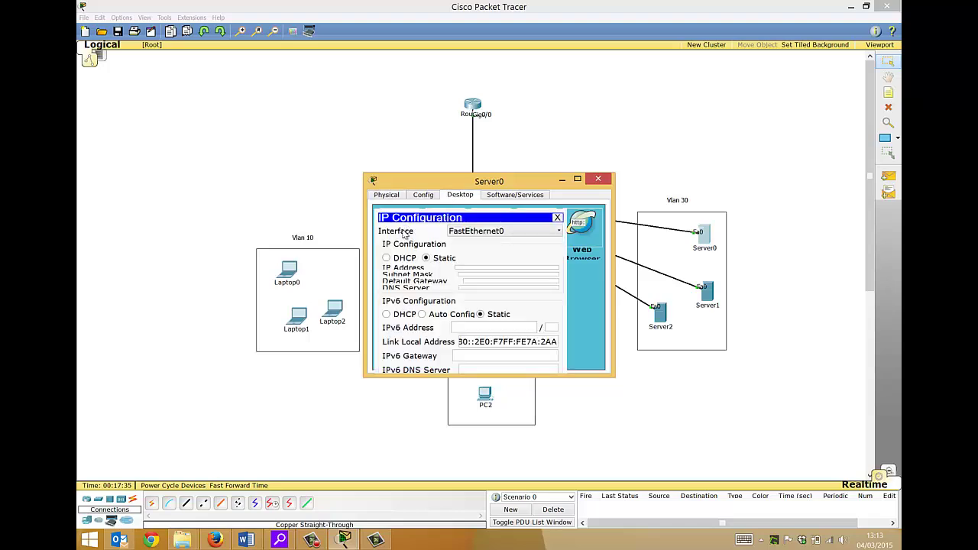
pyautogui.click(387, 258)
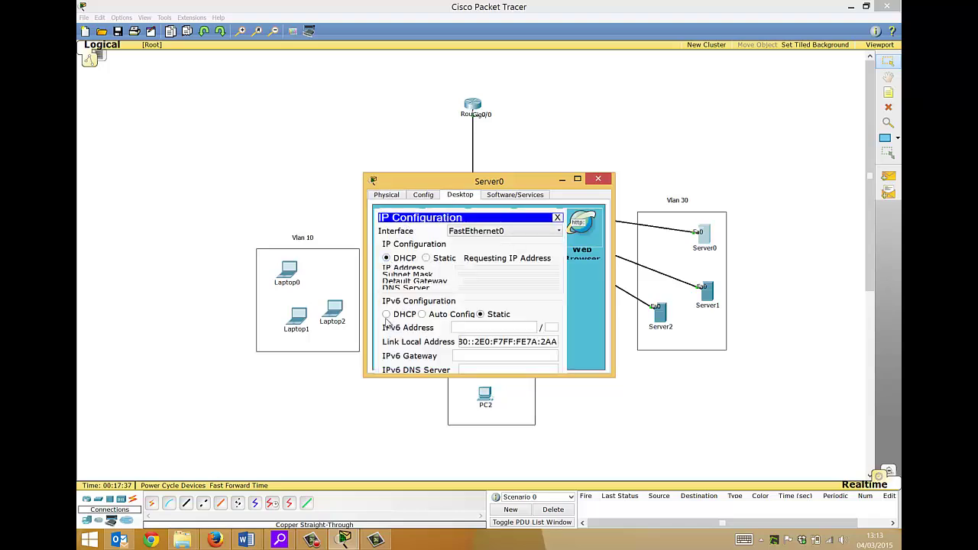
pyautogui.click(387, 314)
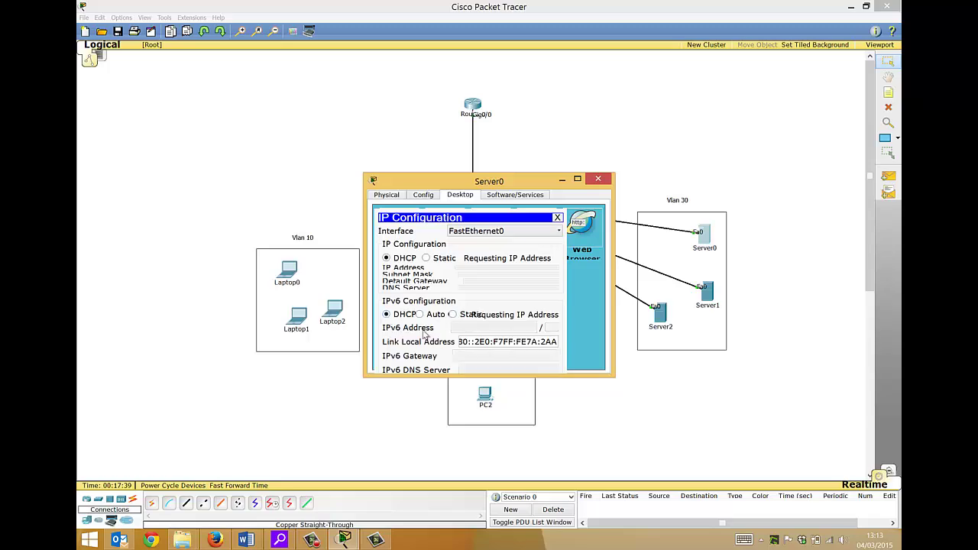
pyautogui.click(601, 183)
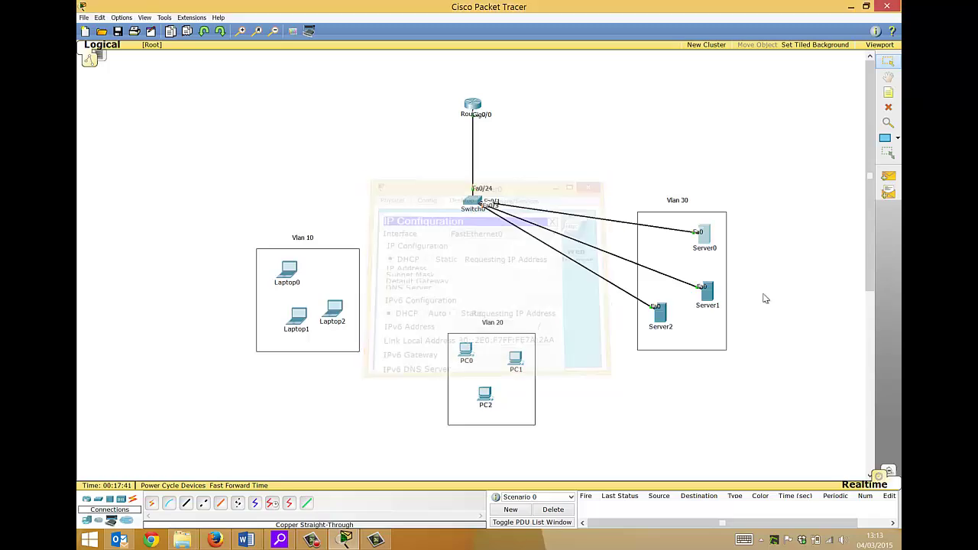
# Step: Set Server1's IP configuration to DHCP for both IPv4 and IPv6
pyautogui.click(708, 292)
pyautogui.click(426, 196)
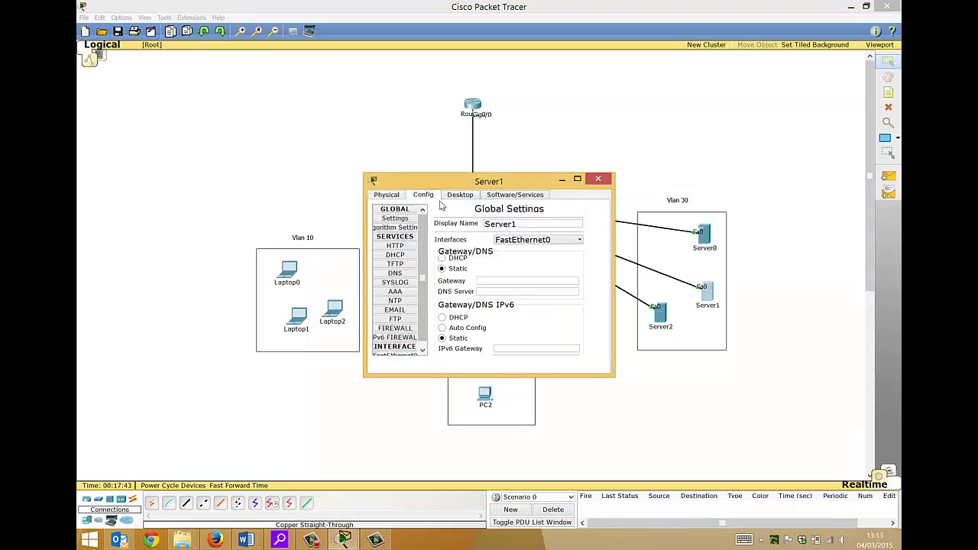
pyautogui.click(452, 195)
pyautogui.click(387, 237)
pyautogui.click(387, 258)
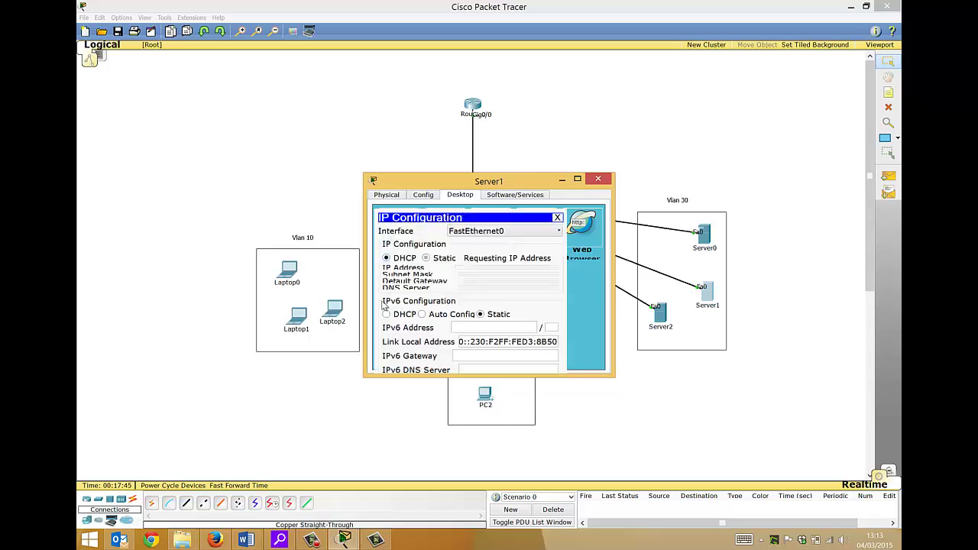
pyautogui.click(387, 314)
pyautogui.click(597, 180)
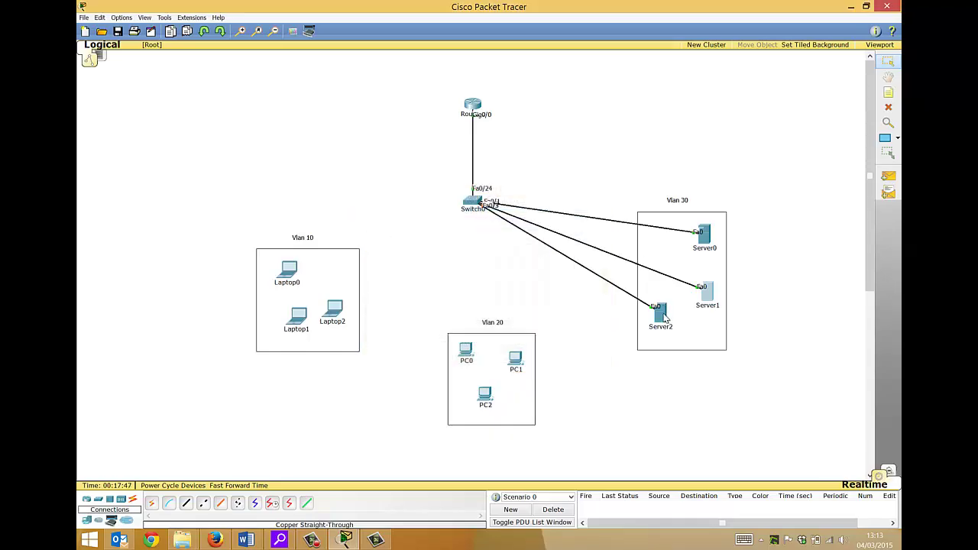
# Step: Set Server2's IPv4 configuration to DHCP and close its window
pyautogui.click(660, 313)
pyautogui.click(422, 195)
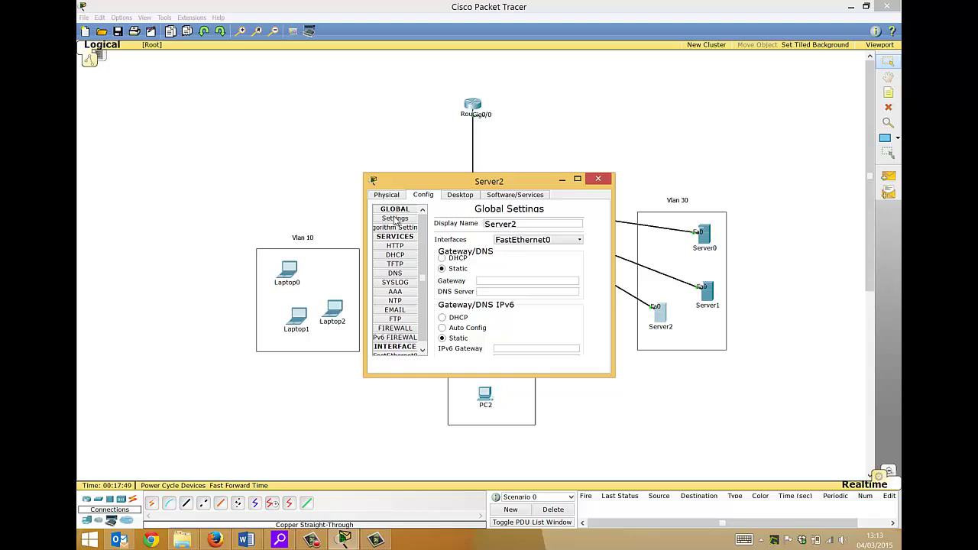
pyautogui.click(456, 194)
pyautogui.click(407, 231)
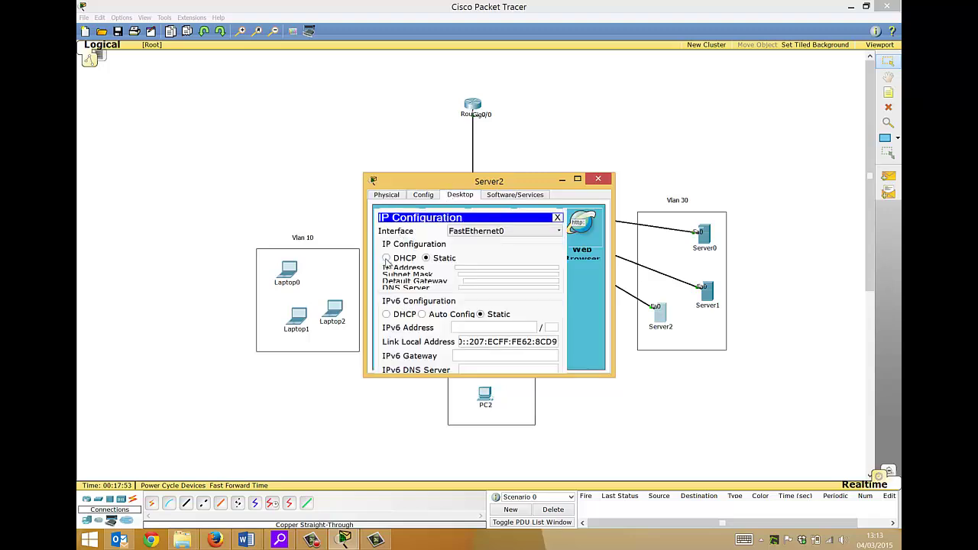
pyautogui.click(387, 258)
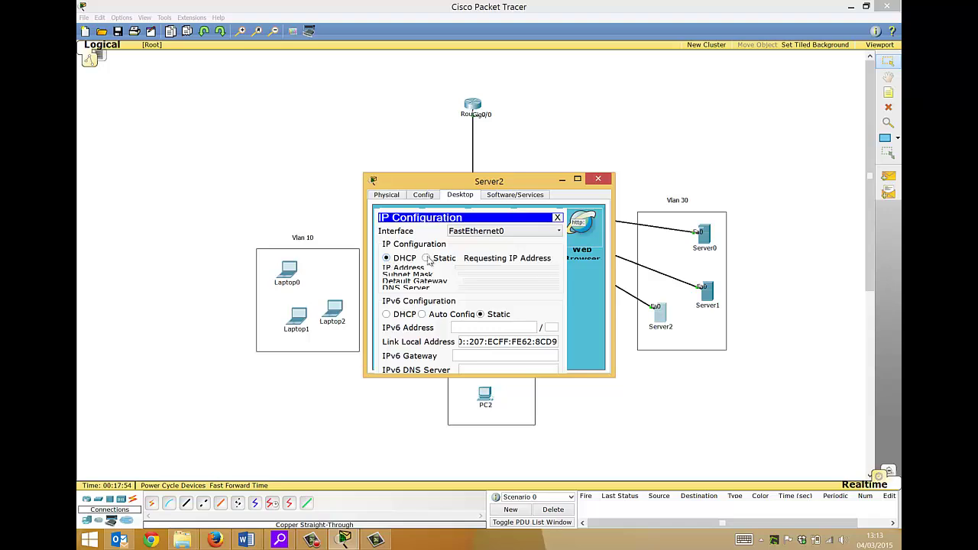
pyautogui.click(599, 179)
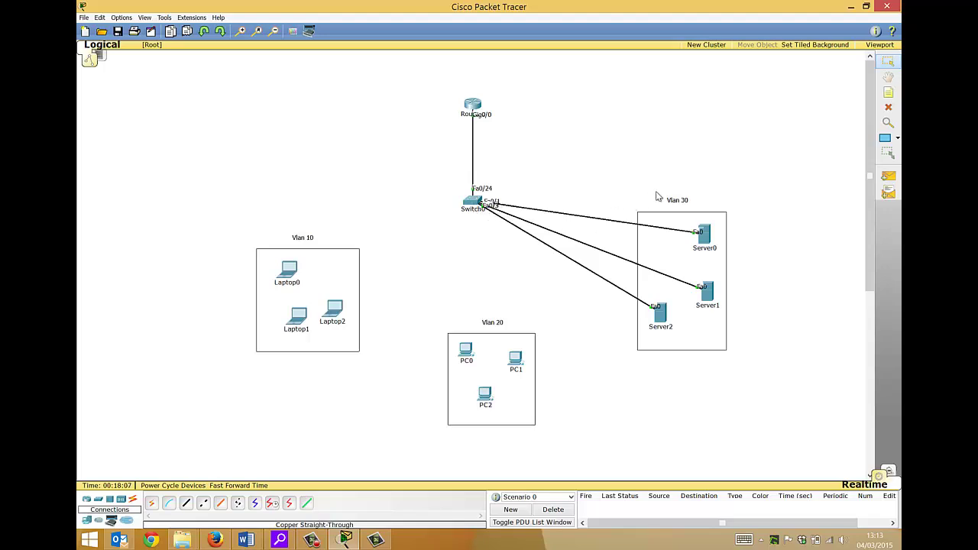
# Step: Enter global configuration mode on Switch0's CLI with conf t
pyautogui.click(471, 204)
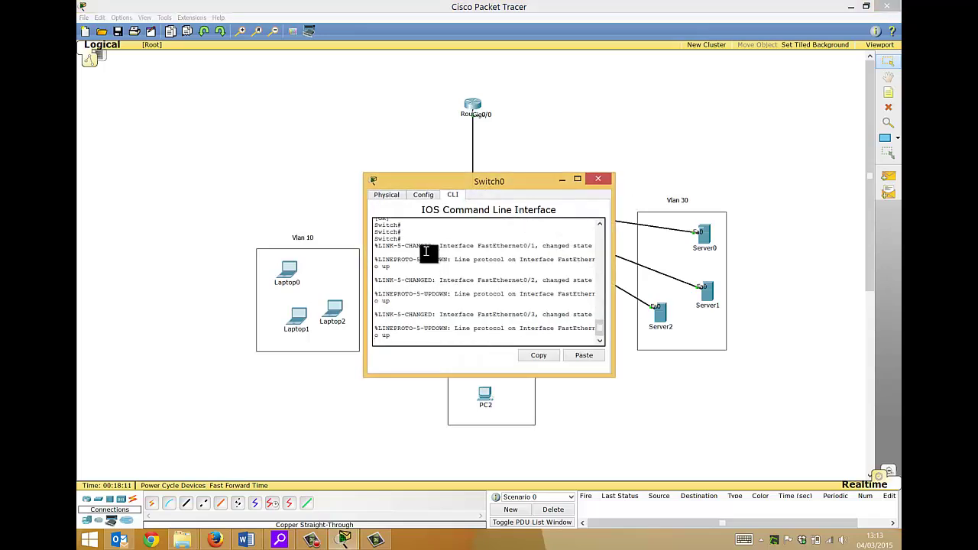
pyautogui.press('Return')
pyautogui.press('Return')
pyautogui.press('Return')
pyautogui.write('conf')
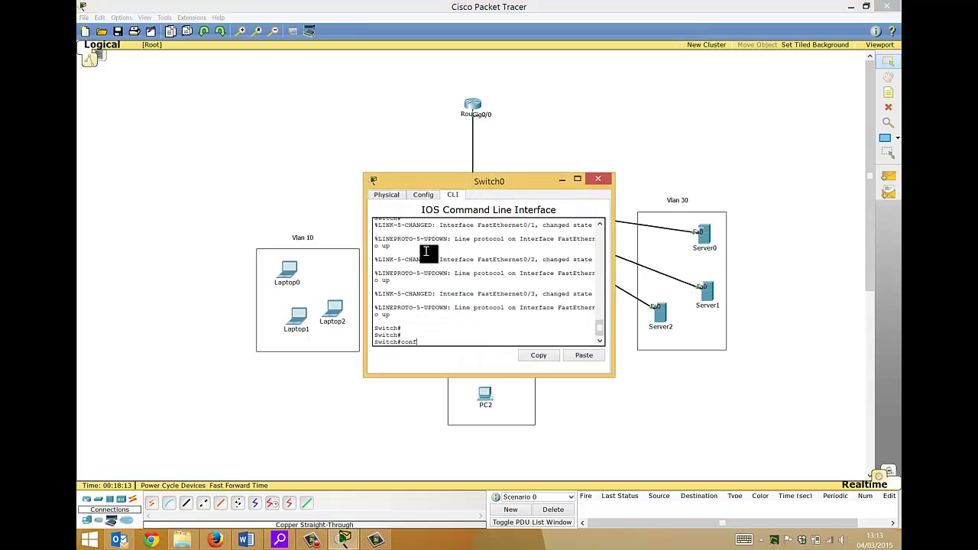
pyautogui.write(' t')
pyautogui.press('Return')
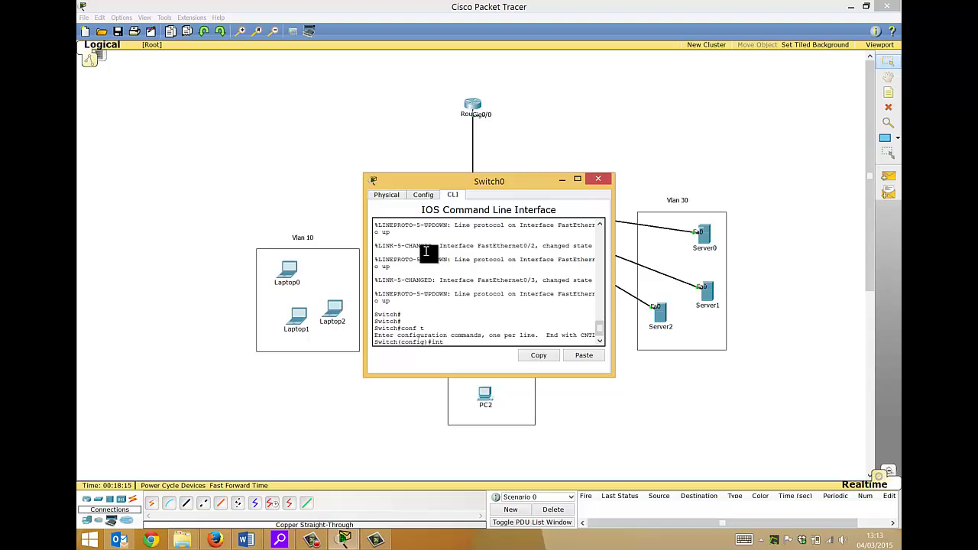
# Step: Select the interface range FastEthernet0/1 – FastEthernet0/3 on Switch0
pyautogui.write('int r')
pyautogui.press('Tab')
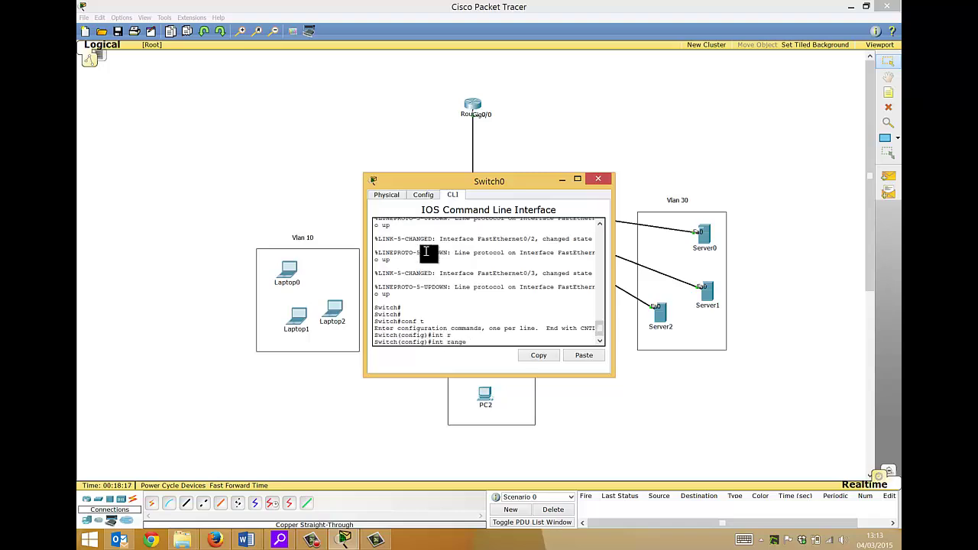
pyautogui.moveTo(438, 179); pyautogui.dragTo(255, 117)
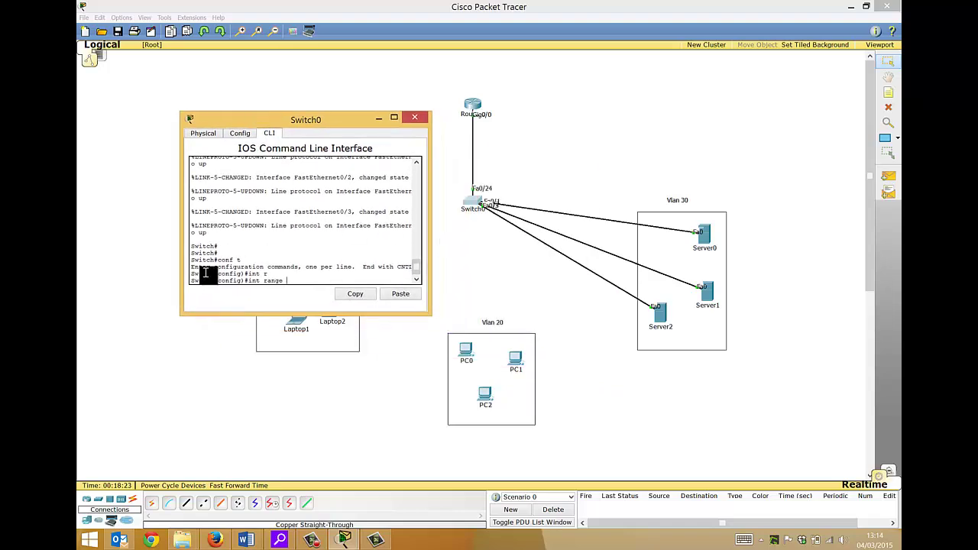
pyautogui.write('fas')
pyautogui.press('Tab')
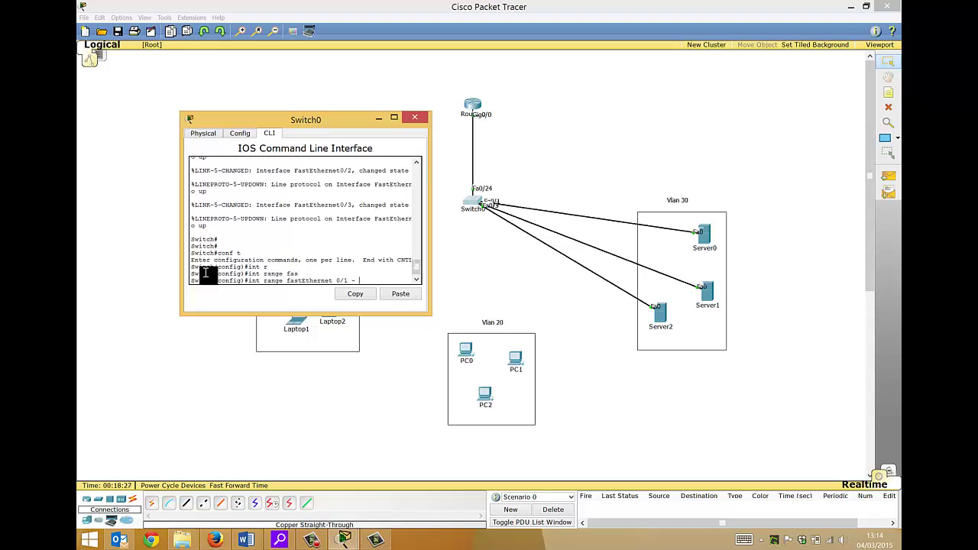
pyautogui.write('0/1 - fas')
pyautogui.press('Tab')
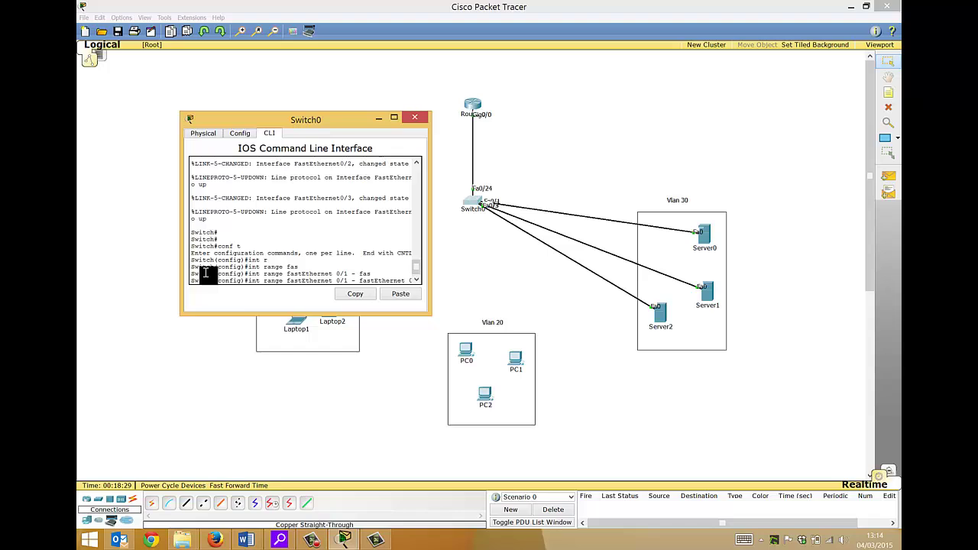
pyautogui.press('Return')
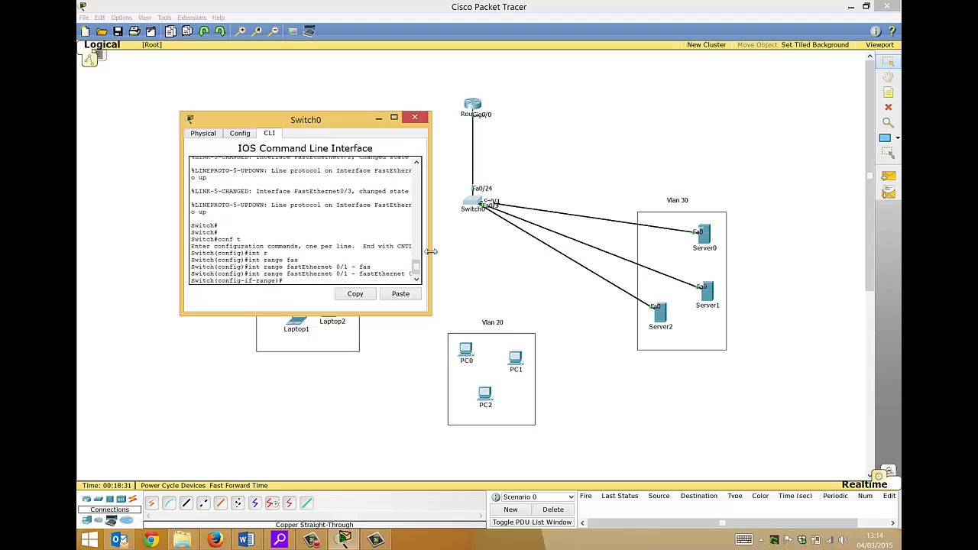
pyautogui.moveTo(431, 250); pyautogui.dragTo(450, 245)
pyautogui.moveTo(311, 119); pyautogui.dragTo(275, 91)
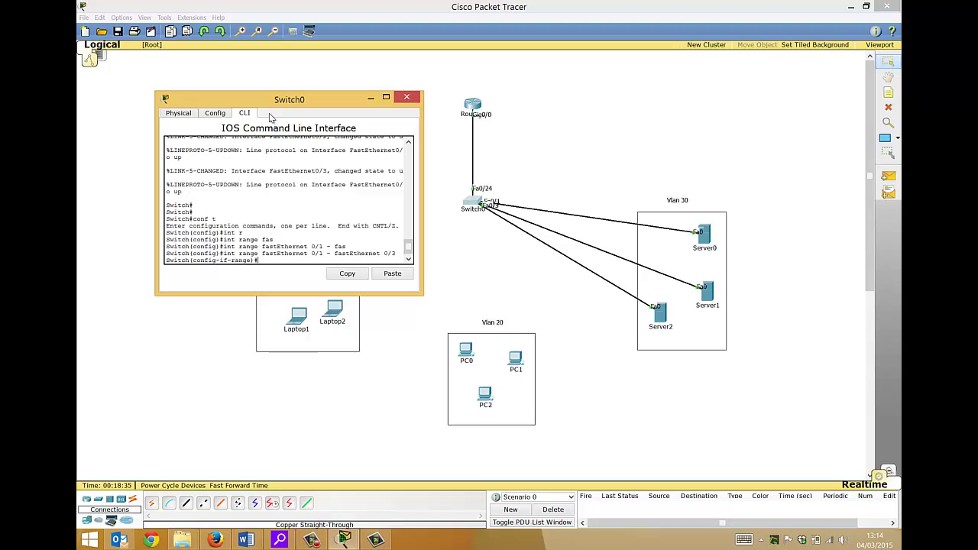
# Step: Set ports Fa0/1–0/3 to switchport mode access
pyautogui.write('swit')
pyautogui.press('Tab')
pyautogui.write('mo')
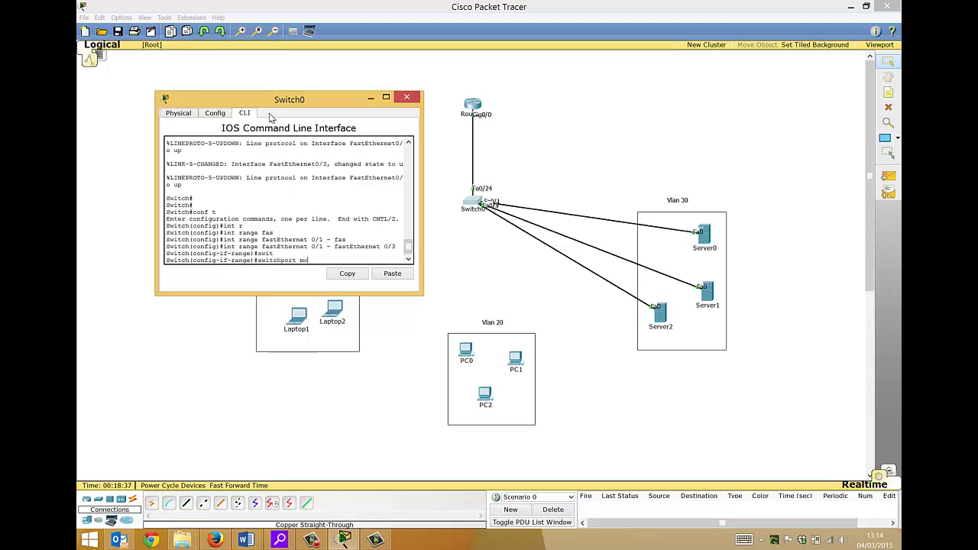
pyautogui.write('de access')
pyautogui.press('Return')
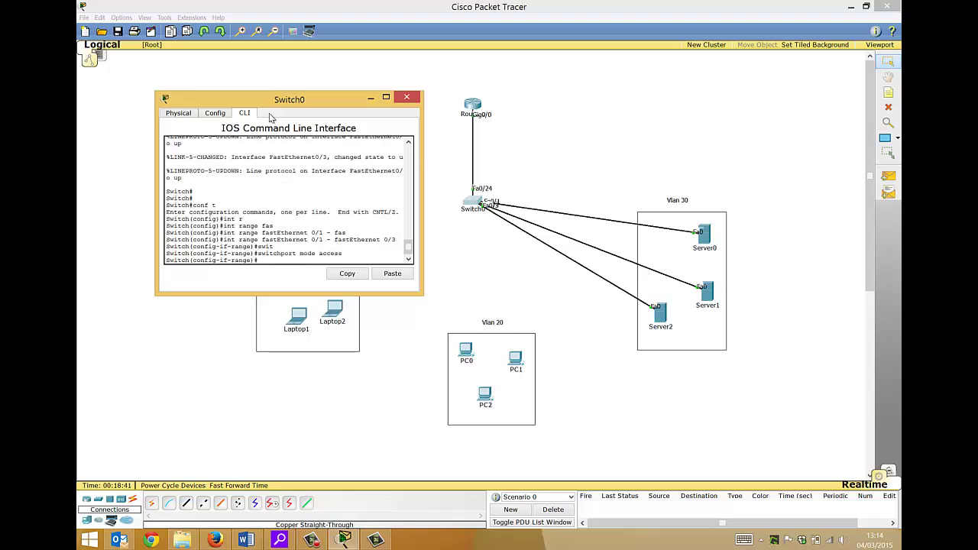
# Step: Assign ports Fa0/1–0/3 to access VLAN 30, which creates VLAN 30
pyautogui.write('vn')
pyautogui.press('Tab')
pyautogui.press('BackSpace')
pyautogui.write('l')
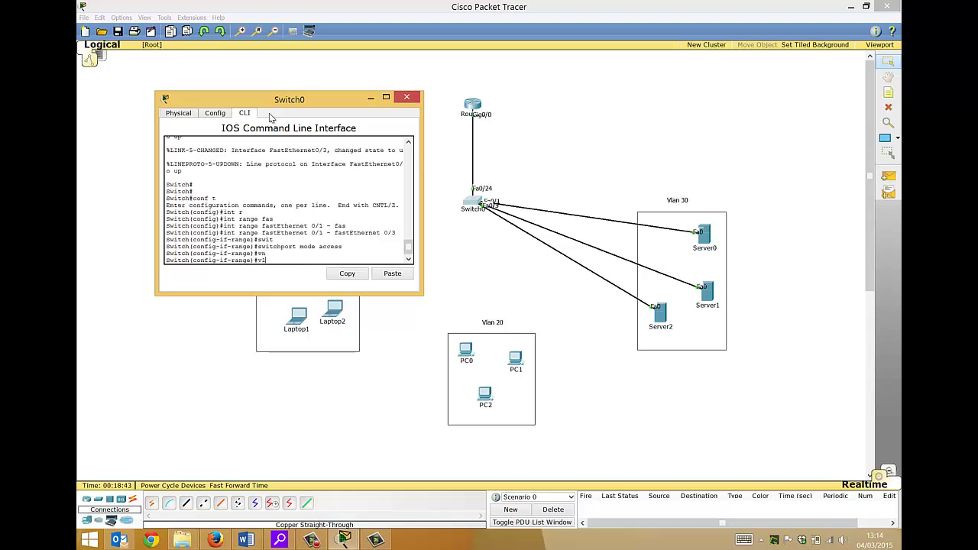
pyautogui.press('Tab')
pyautogui.press('Tab')
pyautogui.press('Tab')
pyautogui.press('BackSpace')
pyautogui.press('BackSpace')
pyautogui.write('sw')
pyautogui.press('Tab')
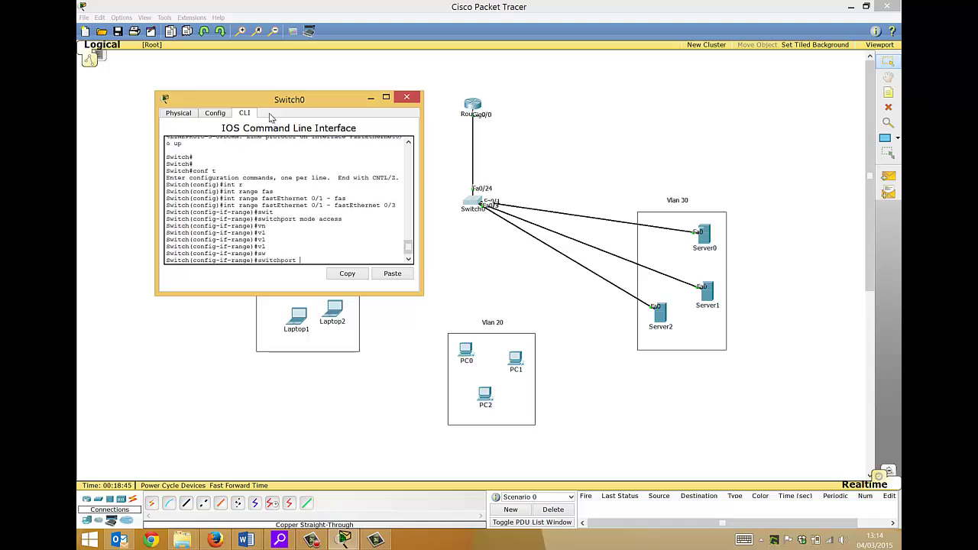
pyautogui.write('acc')
pyautogui.press('Tab')
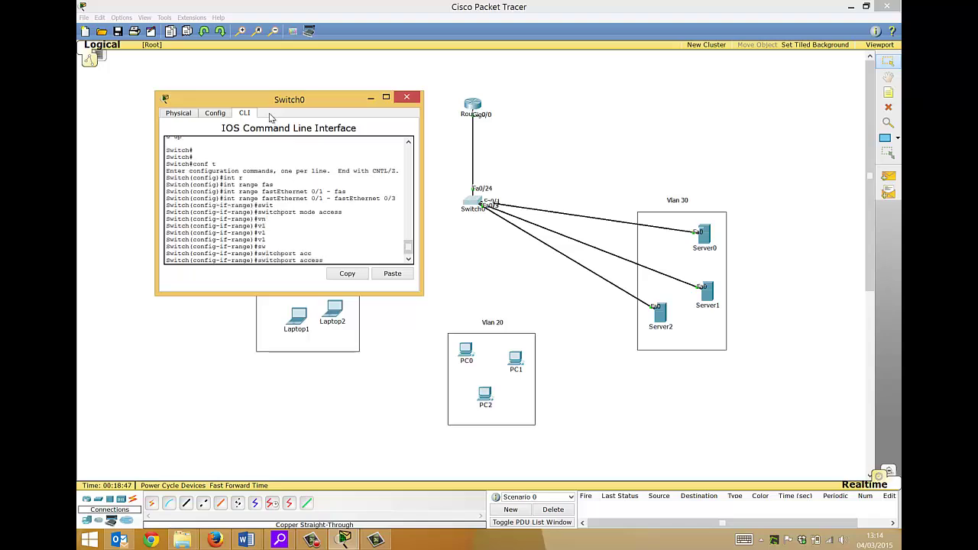
pyautogui.write('vl')
pyautogui.press('Tab')
pyautogui.write('30')
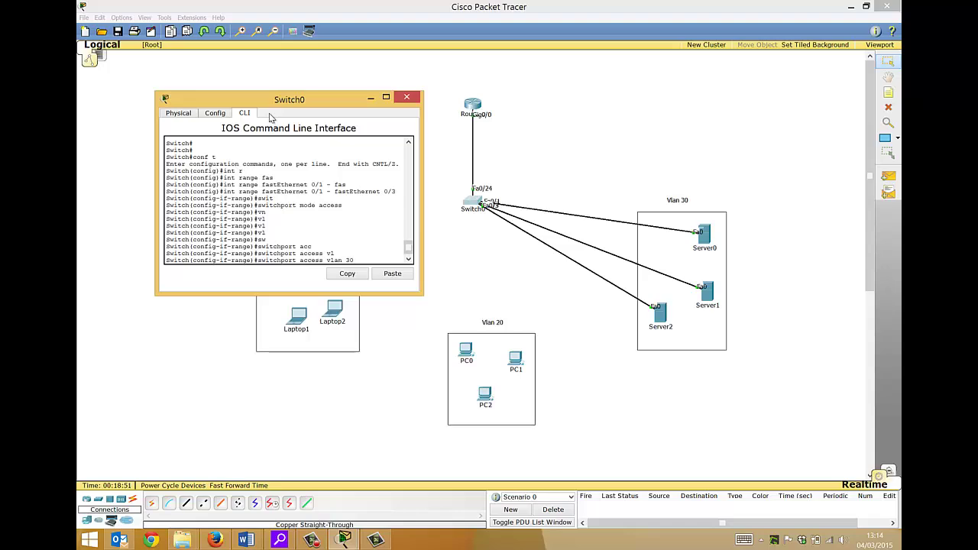
pyautogui.press('Return')
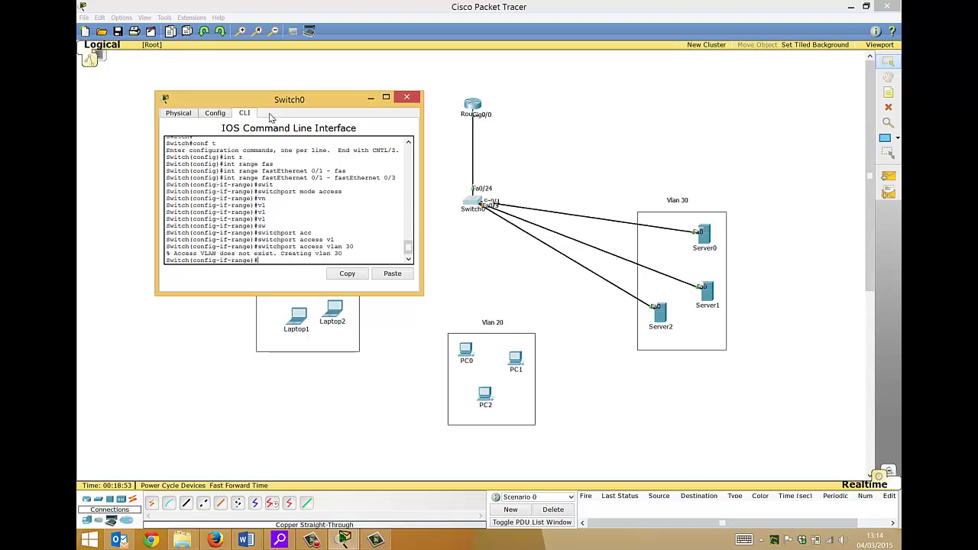
# Step: Highlight the VLAN 30 creation message and move the switch window off Laptop0's label
pyautogui.moveTo(175, 253); pyautogui.dragTo(349, 253)
pyautogui.click(349, 253)
pyautogui.press('Return')
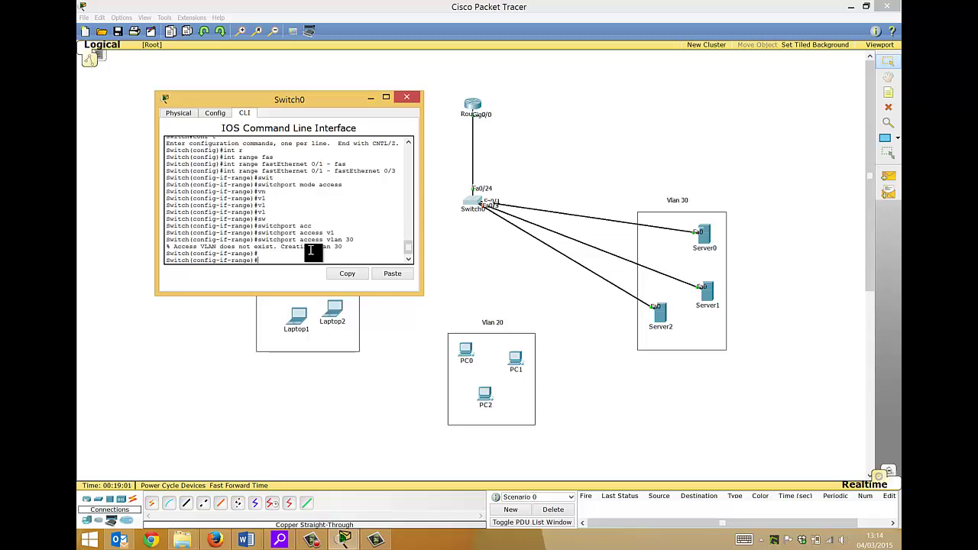
pyautogui.moveTo(196, 98); pyautogui.dragTo(147, 76)
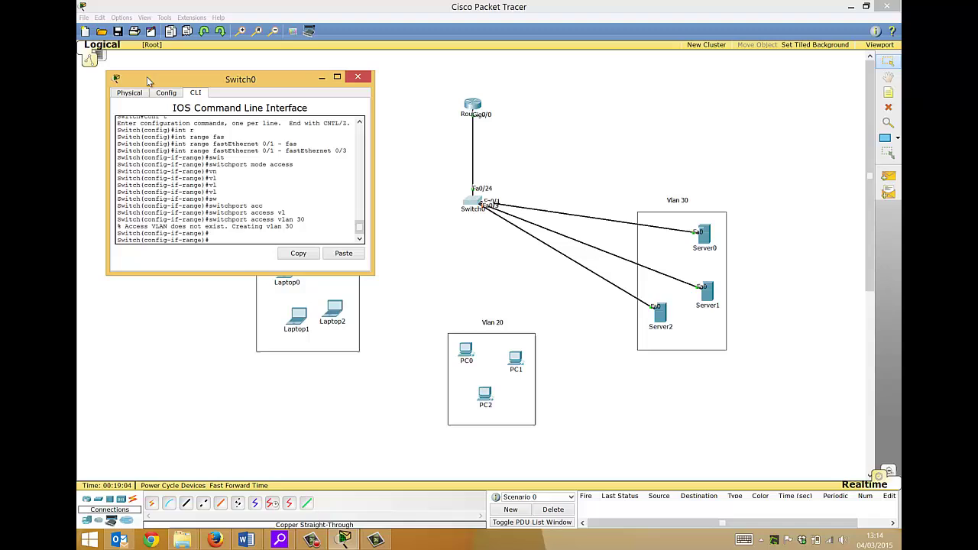
# Step: Connect Switch0 to PC1's and PC2's FastEthernet0 with copper straight-through cables
pyautogui.click(186, 503)
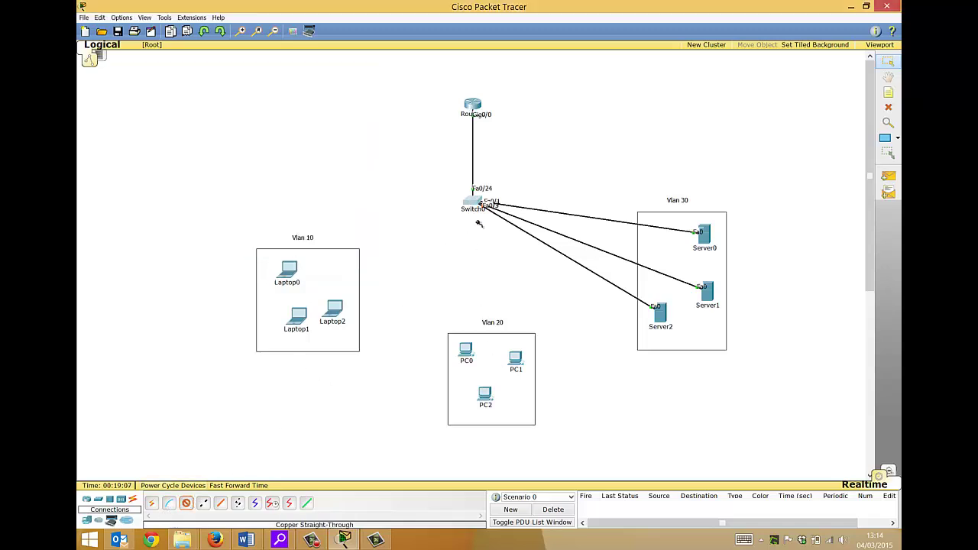
pyautogui.click(472, 201)
pyautogui.click(487, 229)
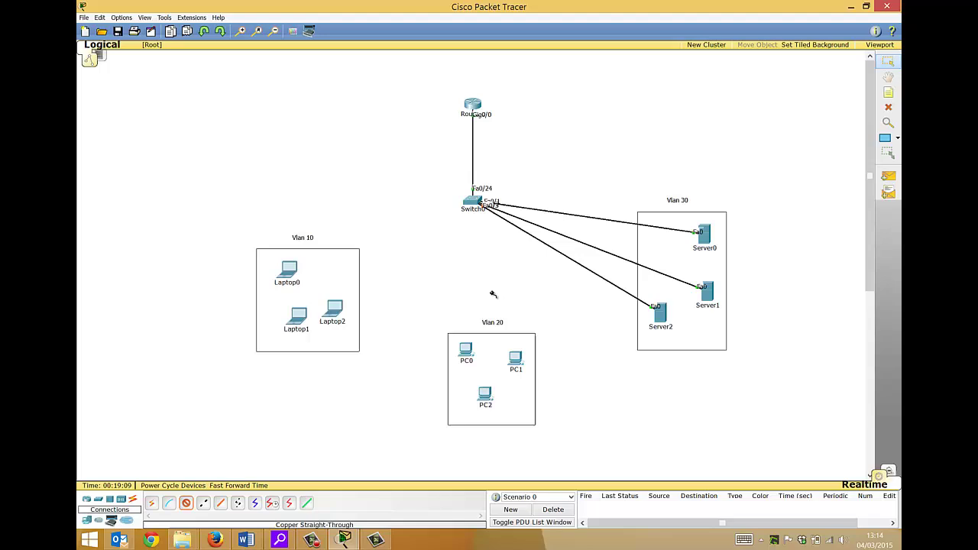
pyautogui.click(514, 359)
pyautogui.click(531, 371)
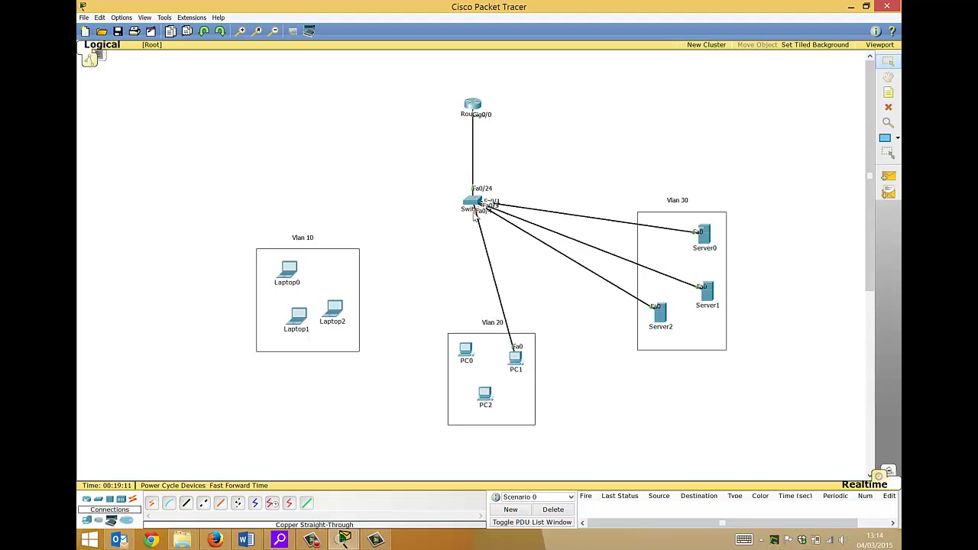
pyautogui.click(185, 503)
pyautogui.click(472, 201)
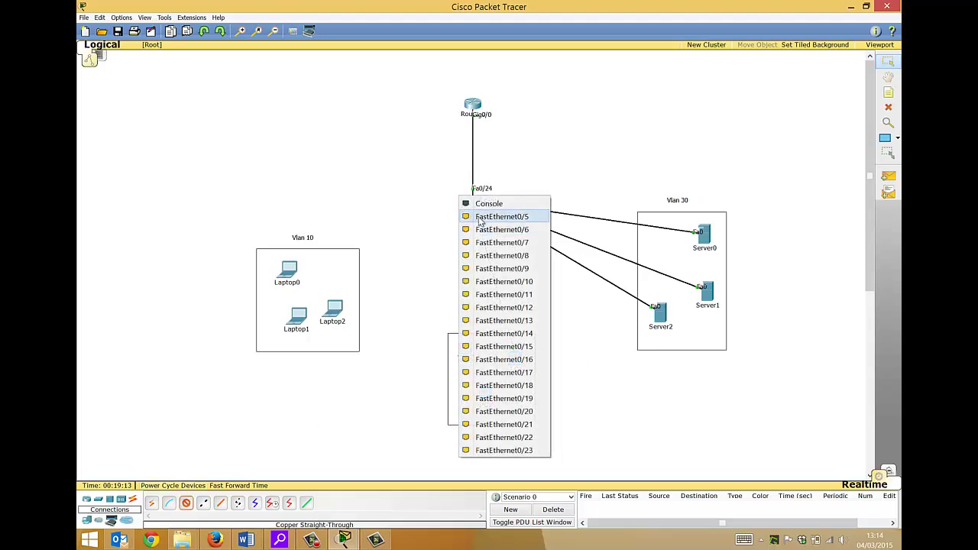
pyautogui.click(497, 217)
pyautogui.click(486, 396)
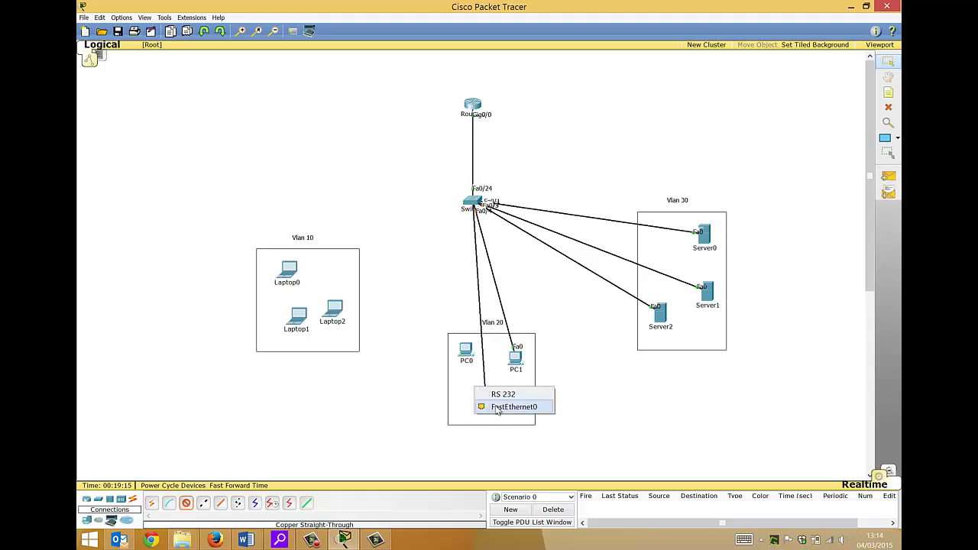
pyautogui.click(505, 407)
# Step: Connect Switch0's FastEthernet0/6 to PC0's FastEthernet0 with a copper straight-through cable
pyautogui.click(186, 503)
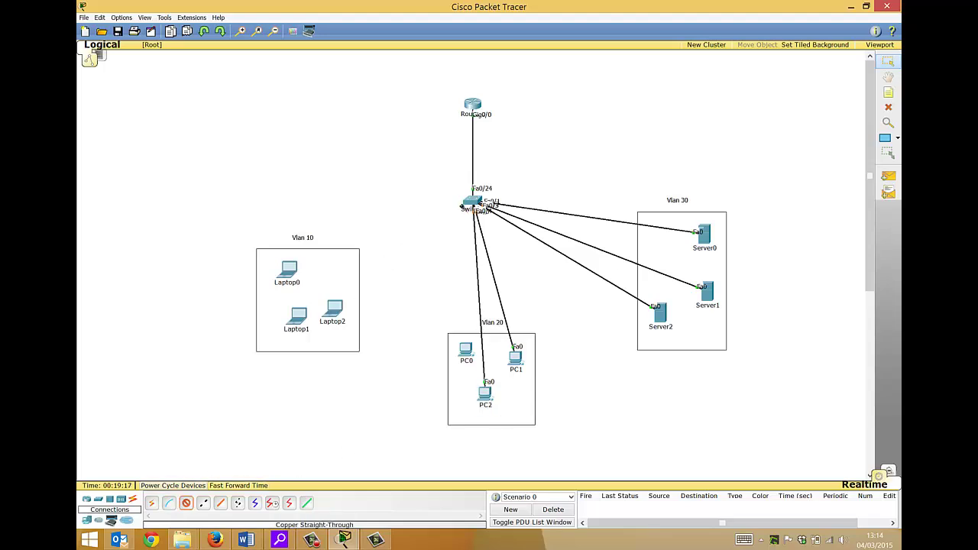
pyautogui.click(472, 202)
pyautogui.click(475, 219)
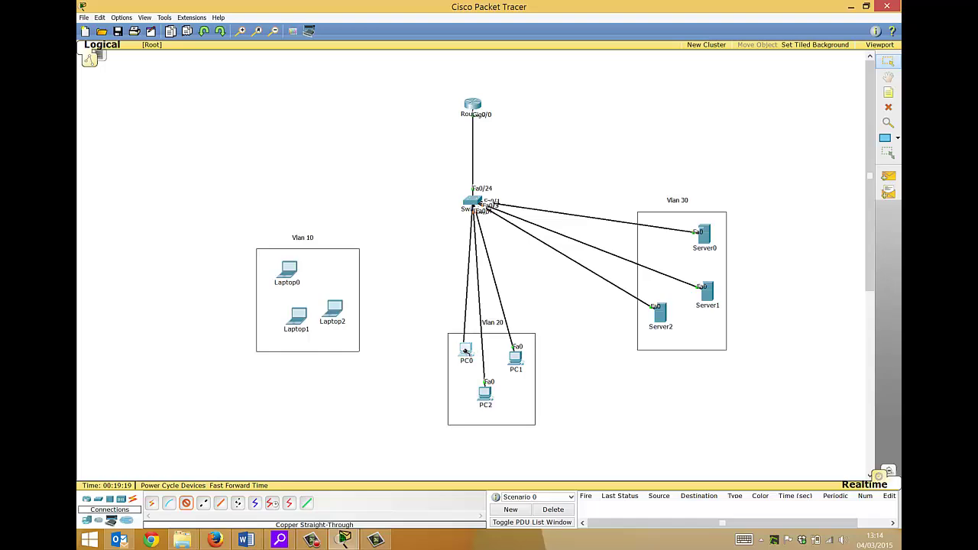
pyautogui.click(465, 348)
pyautogui.click(469, 364)
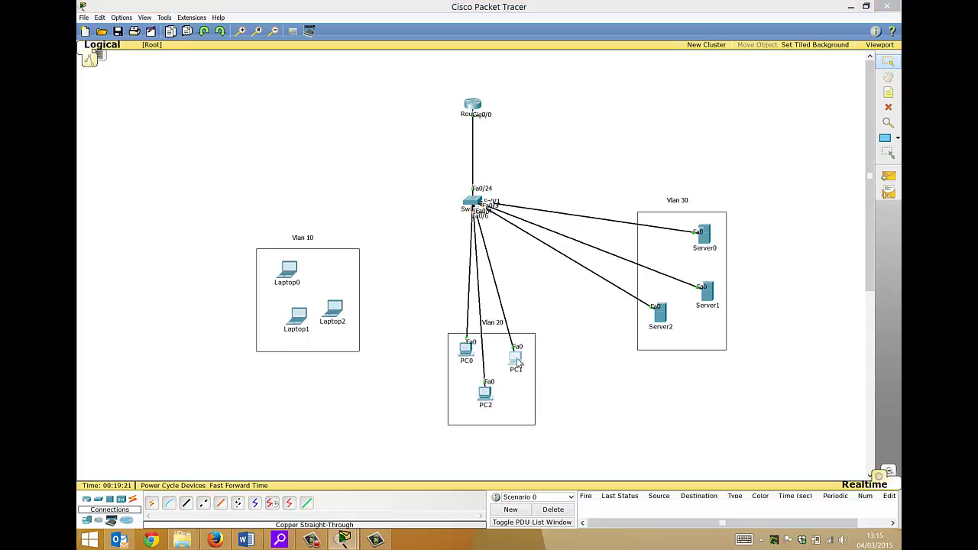
pyautogui.click(514, 360)
# Step: Switch PC1's and PC2's IP Configuration to DHCP
pyautogui.click(456, 196)
pyautogui.click(398, 230)
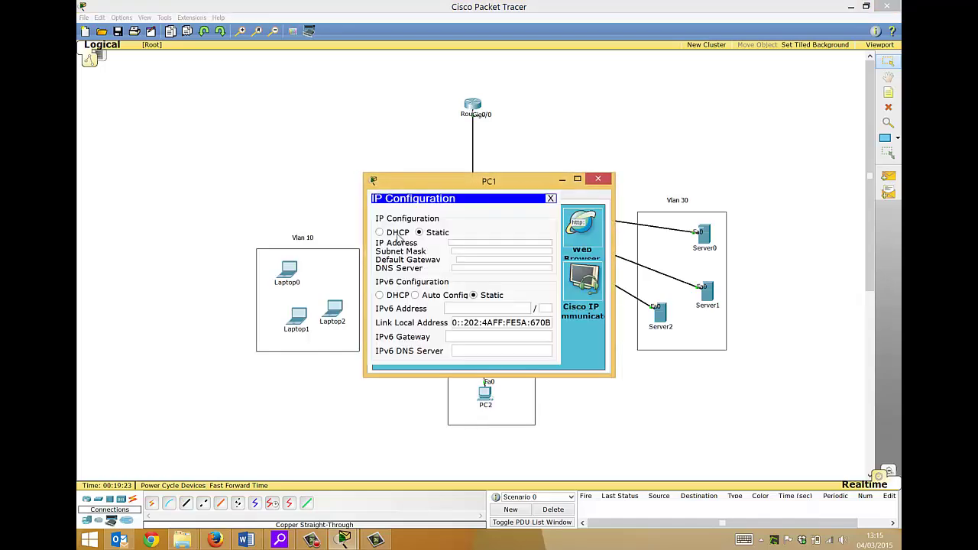
pyautogui.click(387, 233)
pyautogui.click(597, 179)
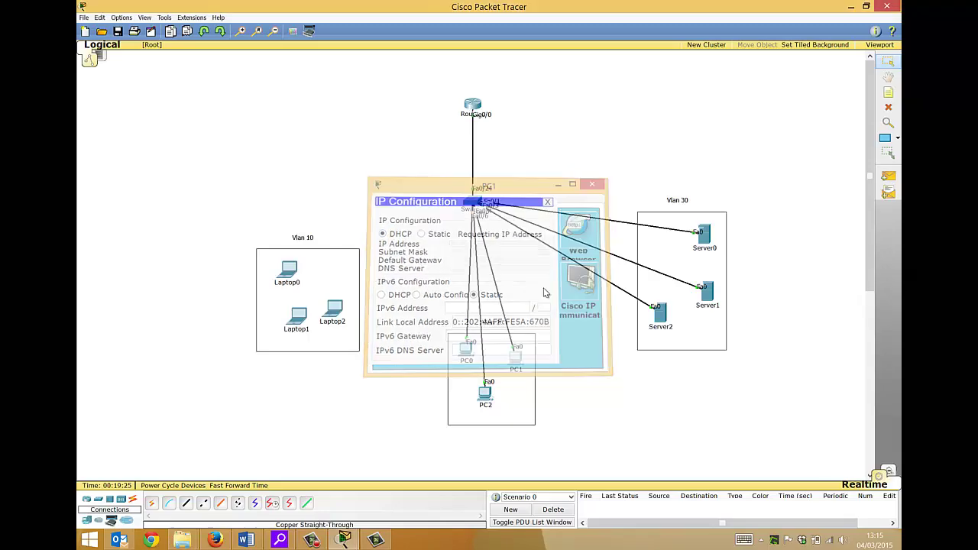
pyautogui.click(489, 392)
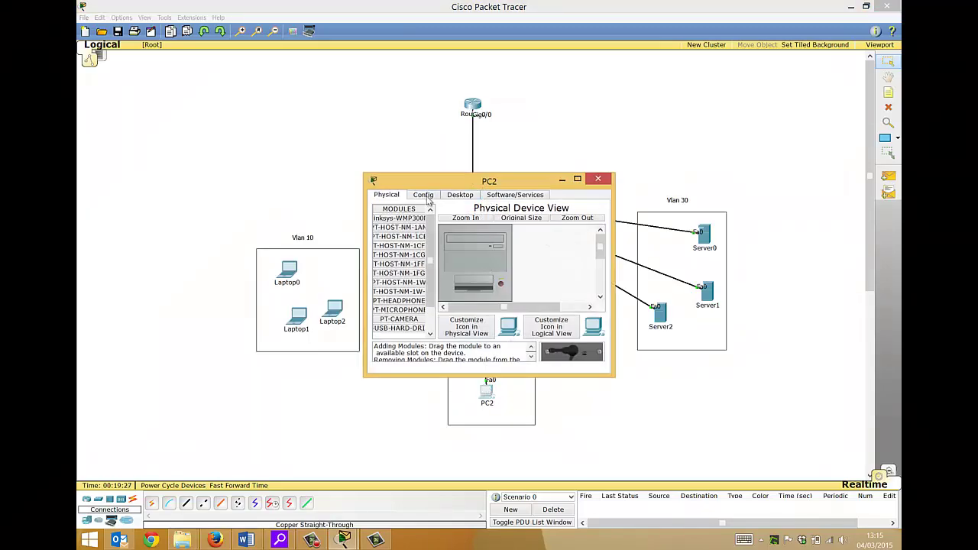
pyautogui.click(452, 196)
pyautogui.click(409, 223)
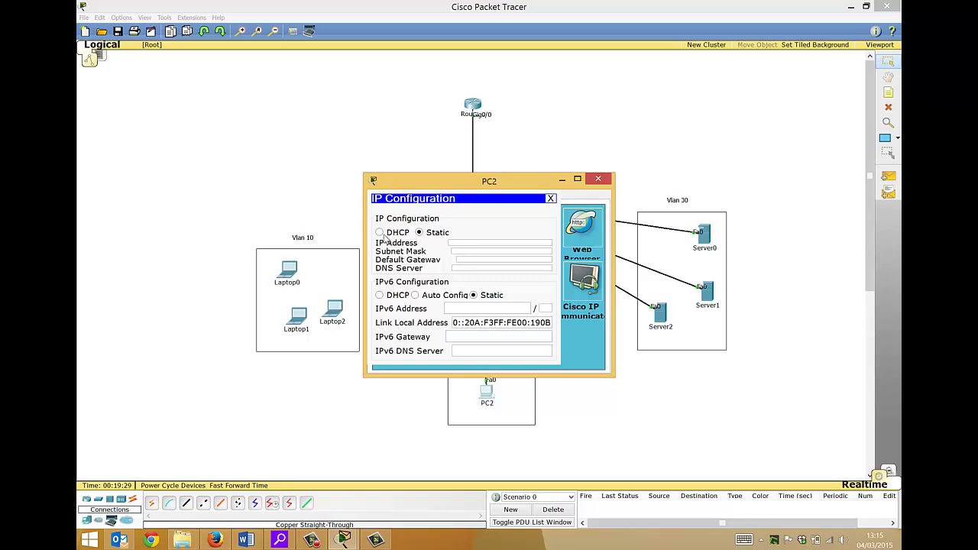
pyautogui.click(380, 232)
pyautogui.click(597, 179)
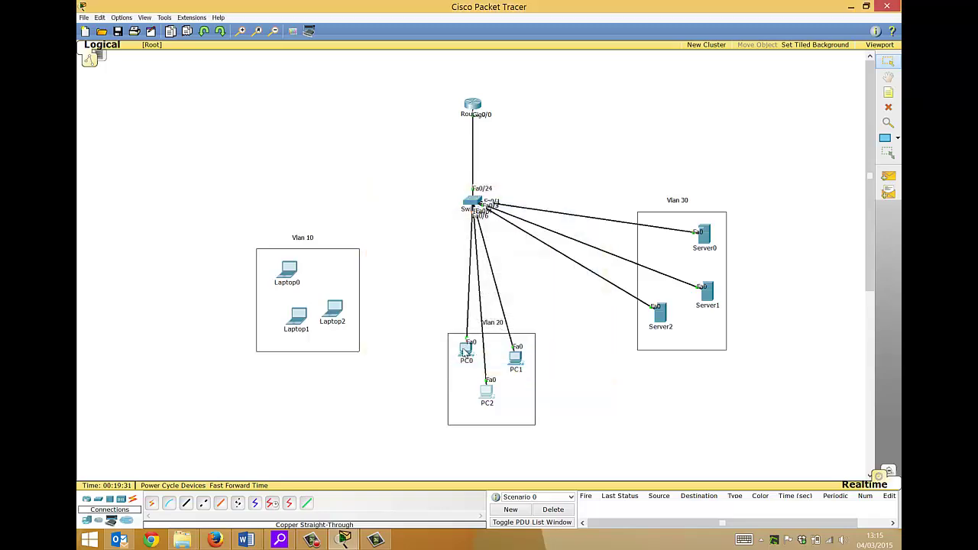
# Step: Switch PC0's IP Configuration to DHCP and return to Switch0's console
pyautogui.click(466, 350)
pyautogui.click(422, 195)
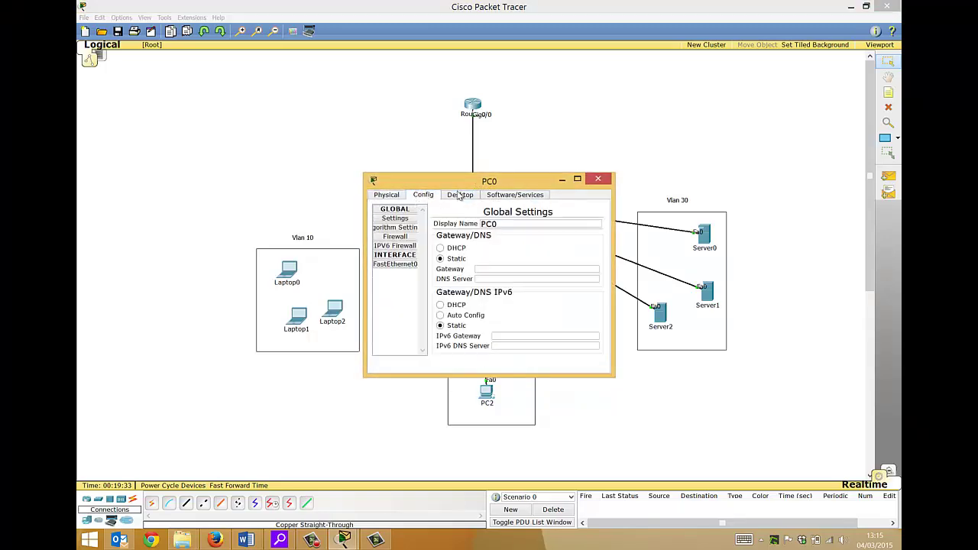
pyautogui.click(458, 196)
pyautogui.click(401, 223)
pyautogui.click(384, 233)
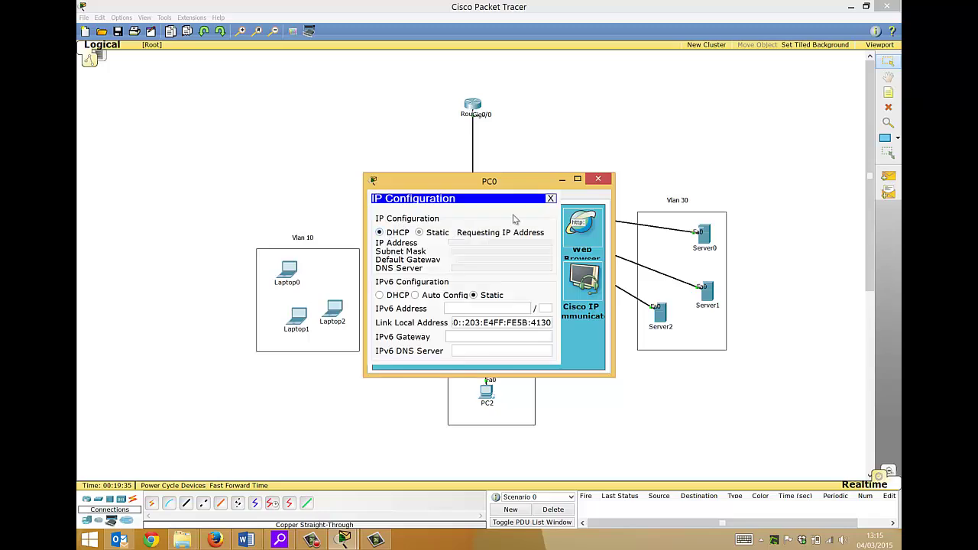
pyautogui.click(598, 178)
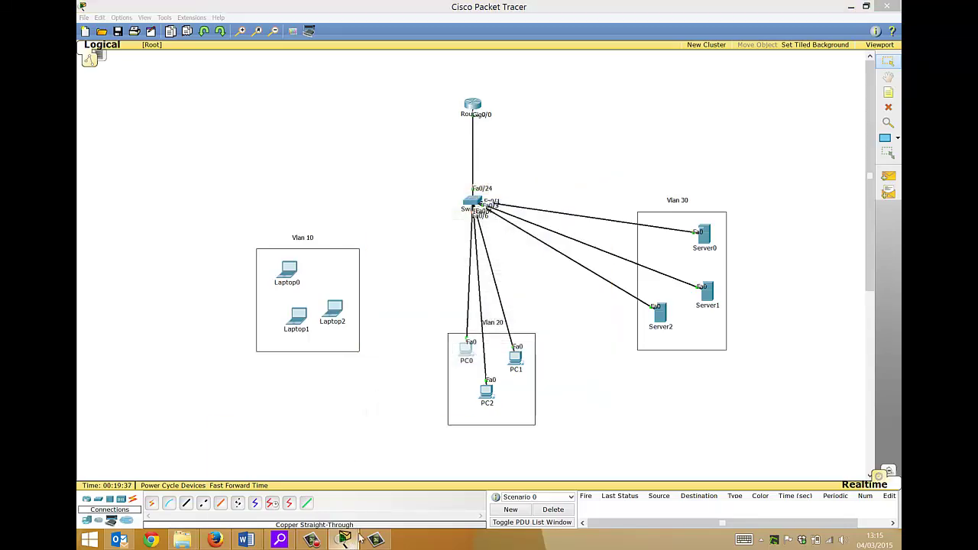
pyautogui.click(372, 450)
# Step: Select interface range FastEthernet0/4 – 0/6 by editing the earlier range command
pyautogui.press('Return')
pyautogui.press('Return')
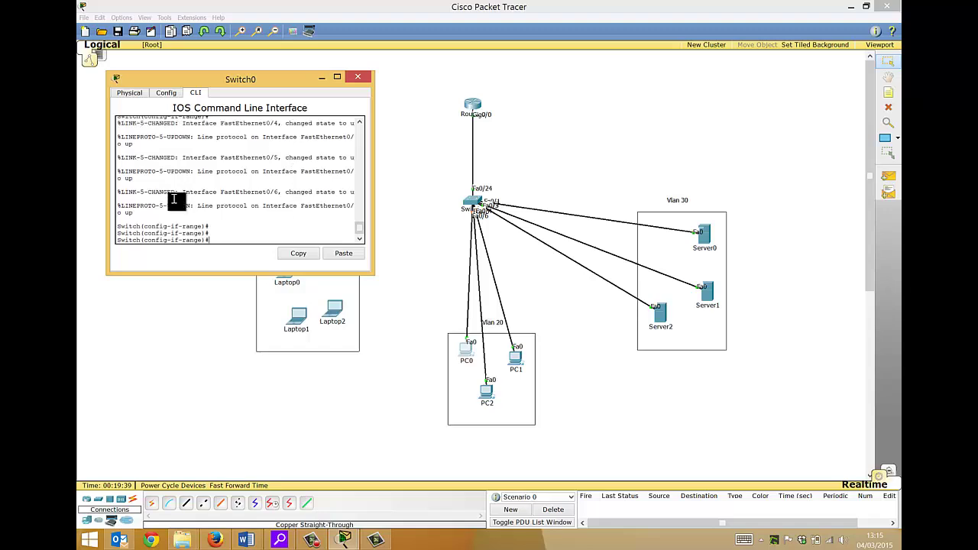
pyautogui.press('Up')
pyautogui.press('Up')
pyautogui.press('Up')
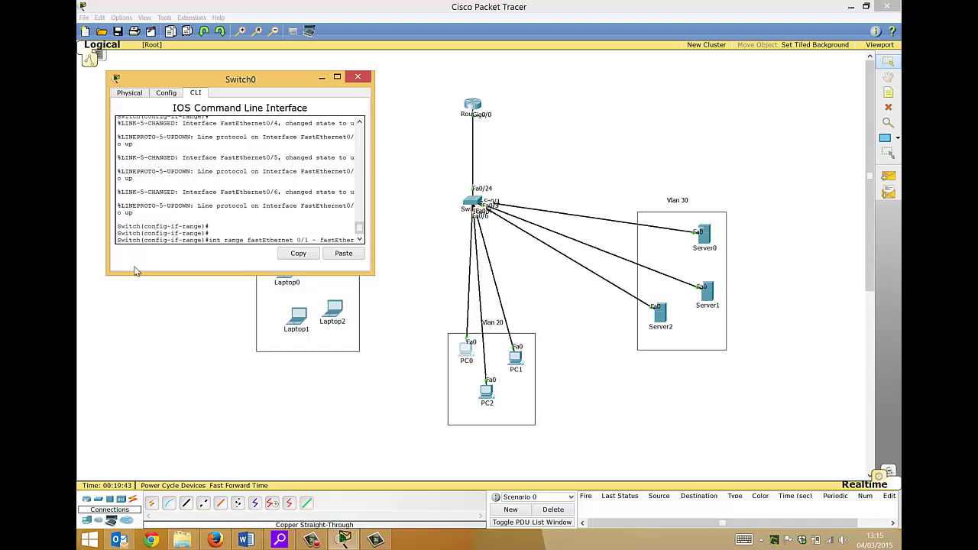
pyautogui.moveTo(374, 217); pyautogui.dragTo(443, 222)
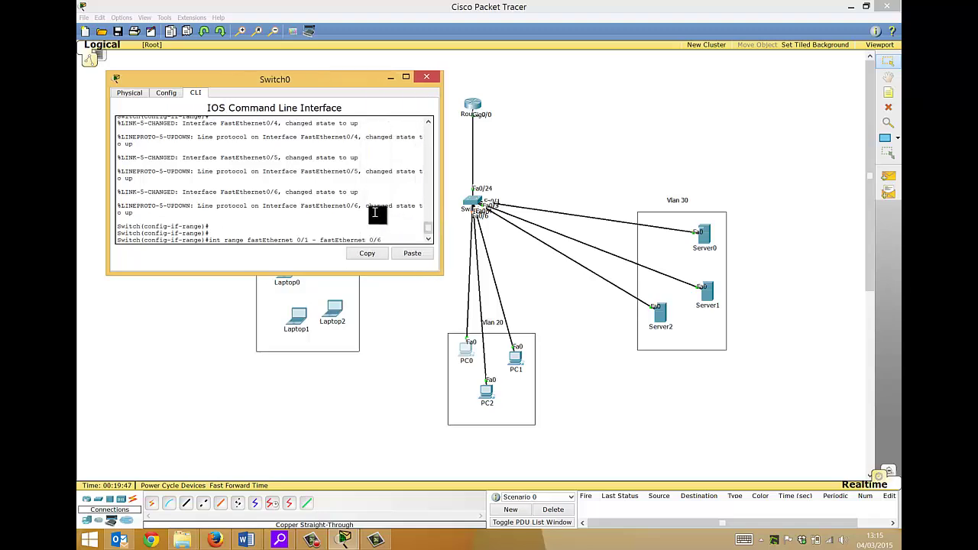
pyautogui.press('Left')
pyautogui.press('BackSpace')
pyautogui.write('4')
pyautogui.press('Return')
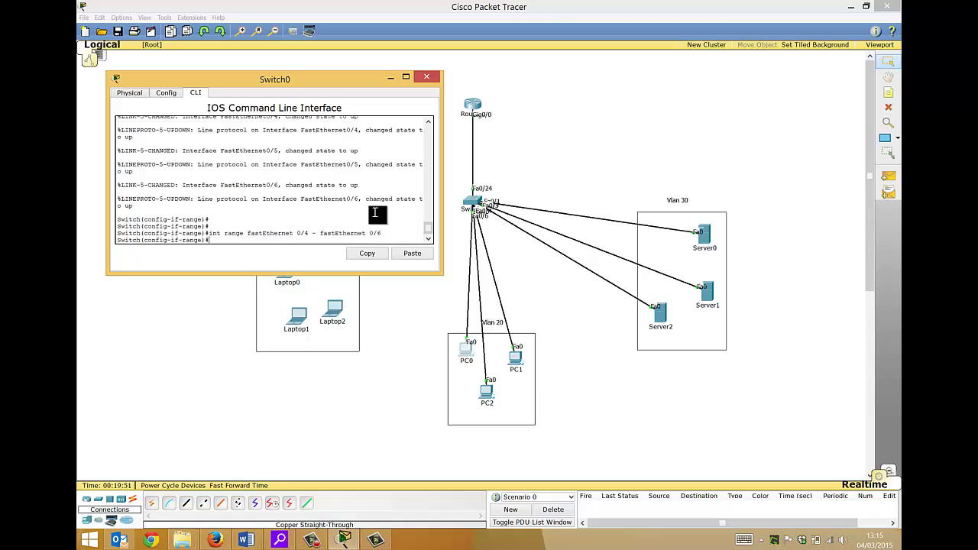
# Step: Assign ports Fa0/4–0/6 to access VLAN 20, creating VLAN 20
pyautogui.press('Up')
pyautogui.press('Up')
pyautogui.press('Left')
pyautogui.press('BackSpace')
pyautogui.write('3')
pyautogui.press('BackSpace')
pyautogui.write('2')
pyautogui.press('Return')
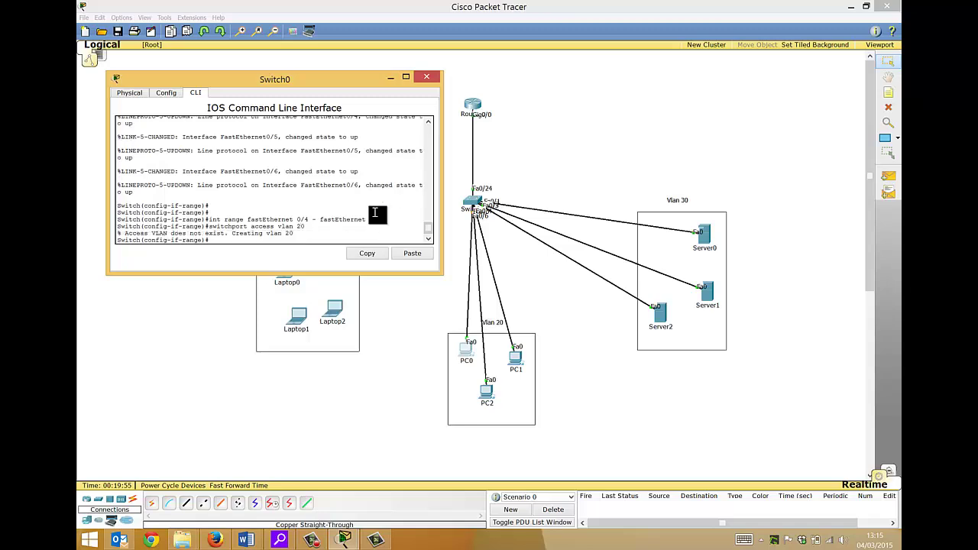
# Step: Set ports Fa0/4–0/6 to switchport mode access
pyautogui.press('Return')
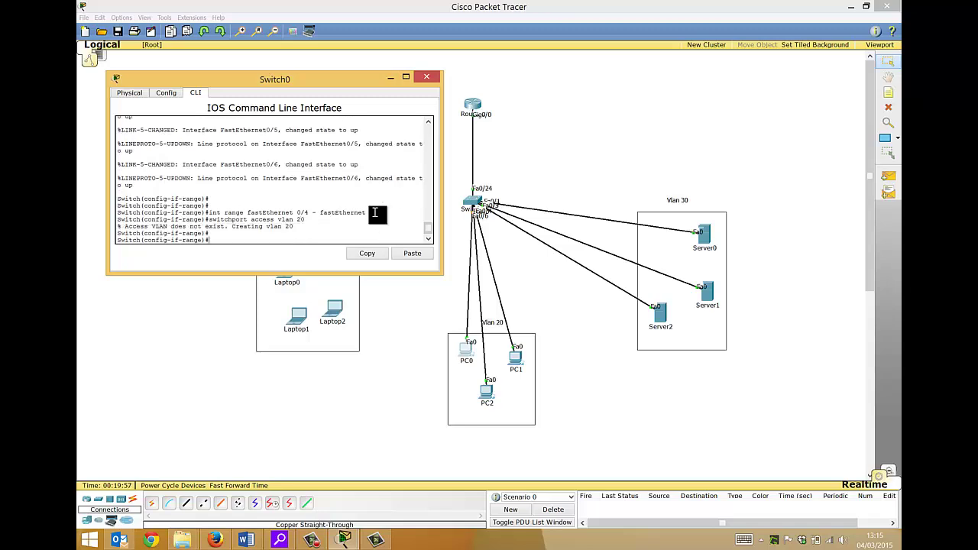
pyautogui.press('Up')
pyautogui.press('Up')
pyautogui.press('Down')
pyautogui.press('BackSpace')
pyautogui.write('3')
pyautogui.press('Up')
pyautogui.press('Return')
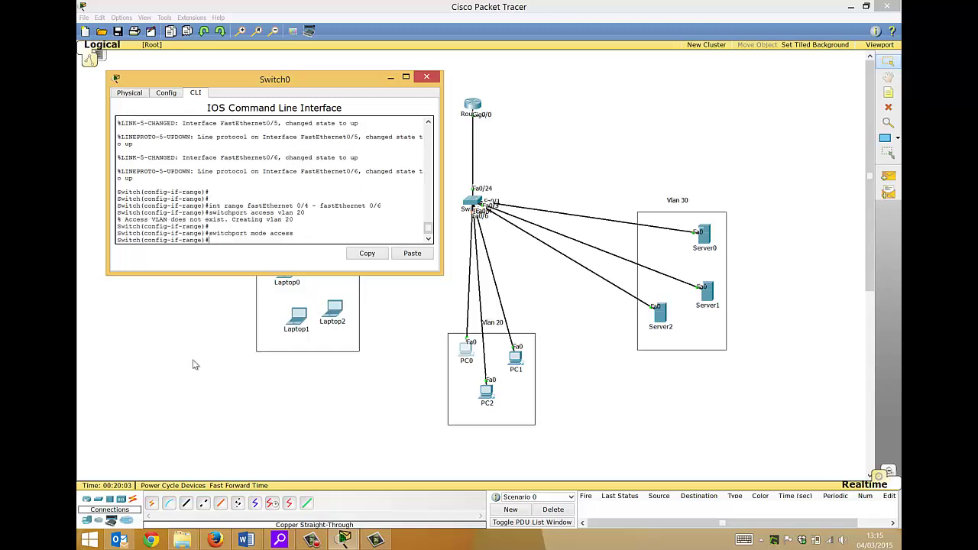
# Step: Connect Switch0 to Laptop2's and Laptop1's FastEthernet0 with copper straight-through cables
pyautogui.click(192, 440)
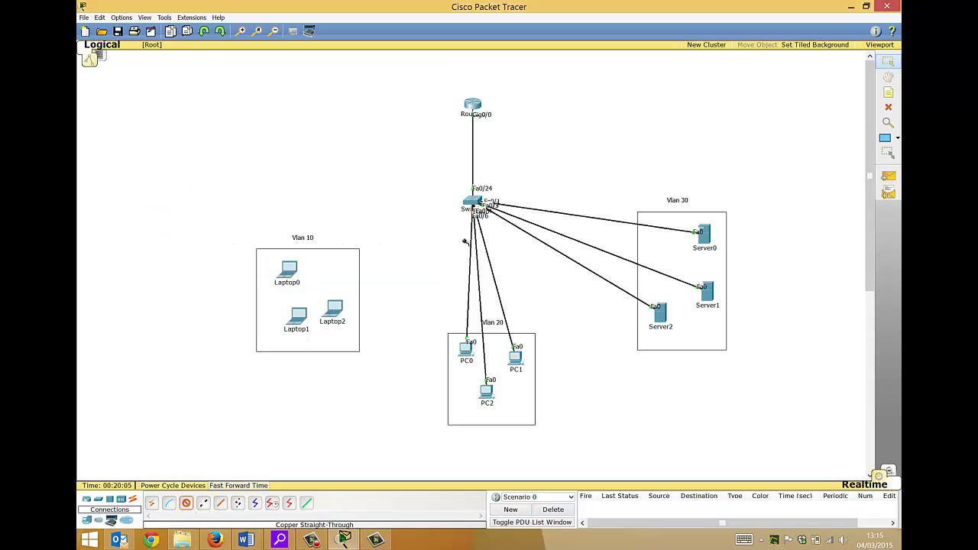
pyautogui.click(472, 204)
pyautogui.click(476, 216)
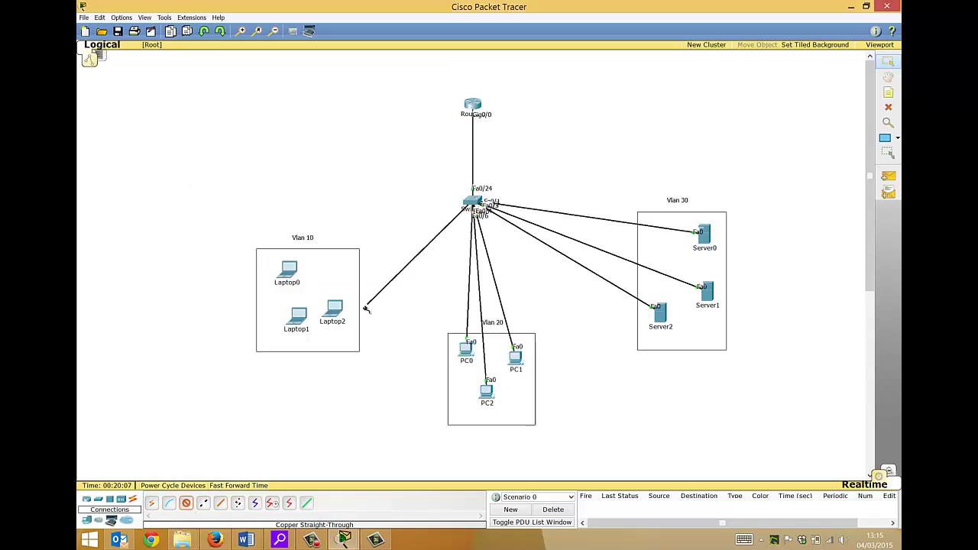
pyautogui.click(330, 306)
pyautogui.click(359, 320)
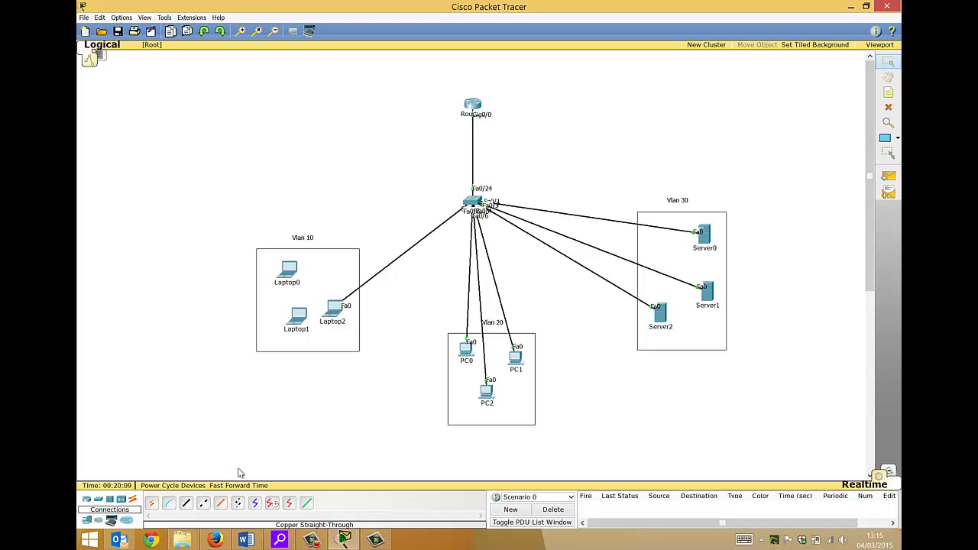
pyautogui.click(186, 503)
pyautogui.click(472, 203)
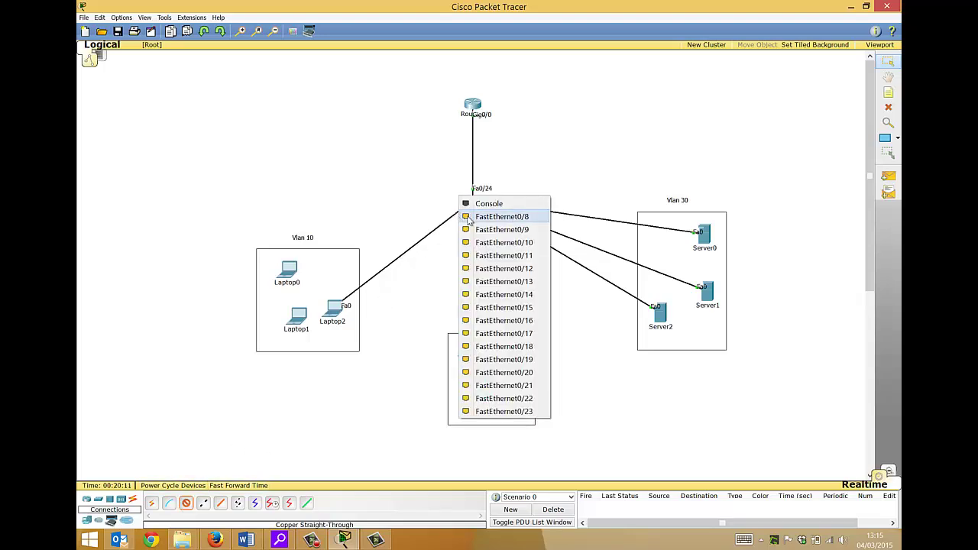
pyautogui.click(476, 216)
pyautogui.click(302, 318)
pyautogui.click(318, 327)
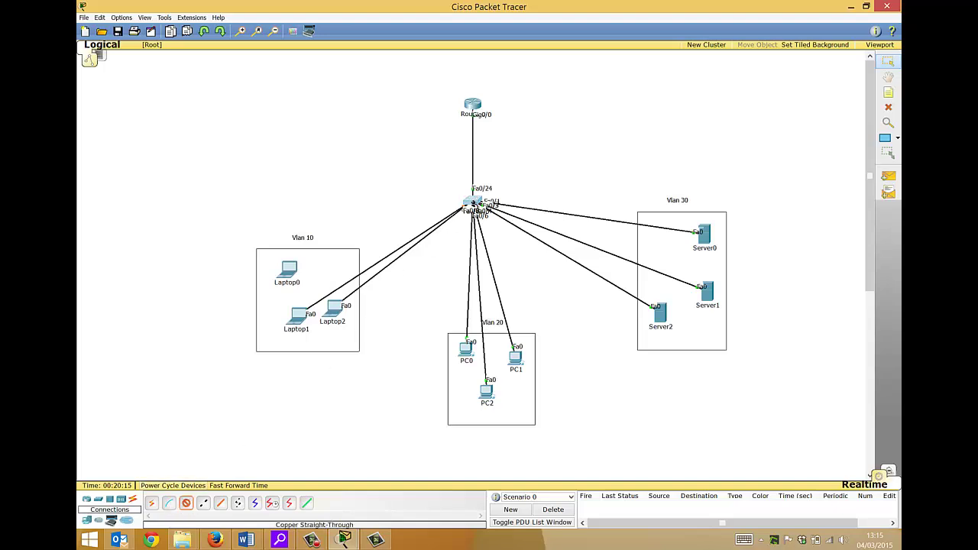
# Step: Connect Switch0 to Laptop0's FastEthernet0 and bring back the Switch0 console
pyautogui.click(472, 203)
pyautogui.click(470, 222)
pyautogui.click(290, 276)
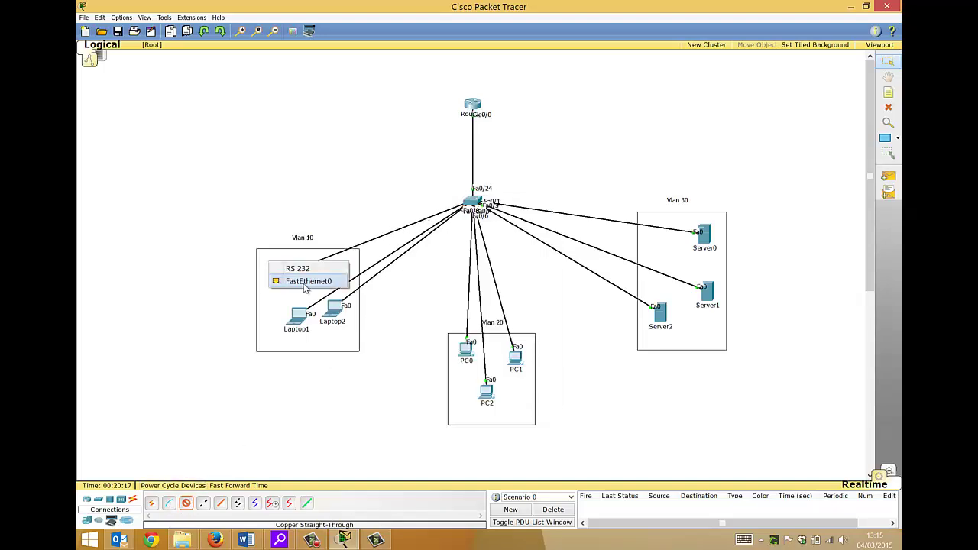
pyautogui.click(306, 283)
pyautogui.moveTo(344, 540)
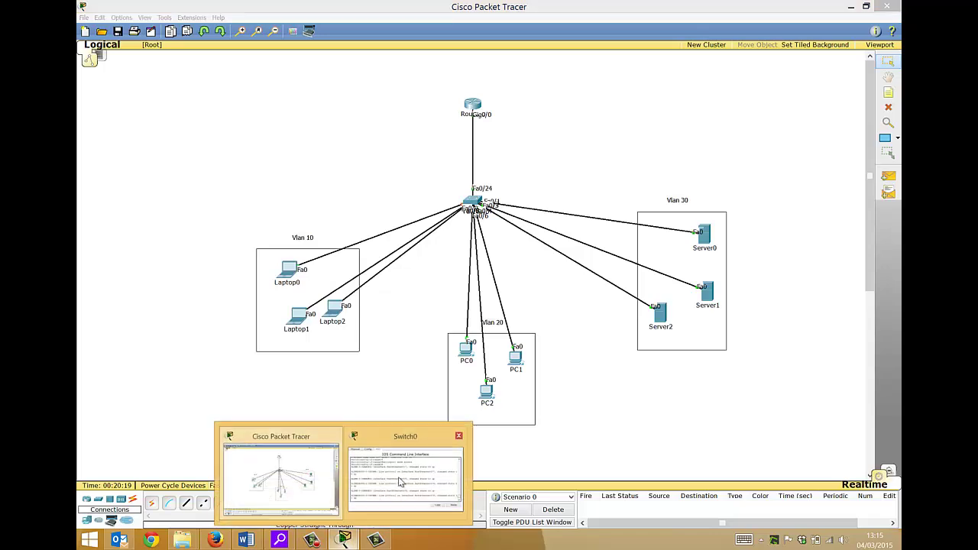
pyautogui.click(401, 481)
# Step: Make ports Fa0/7–0/9 access ports in VLAN 10 by reusing earlier commands
pyautogui.press('Up')
pyautogui.press('Up')
pyautogui.press('Up')
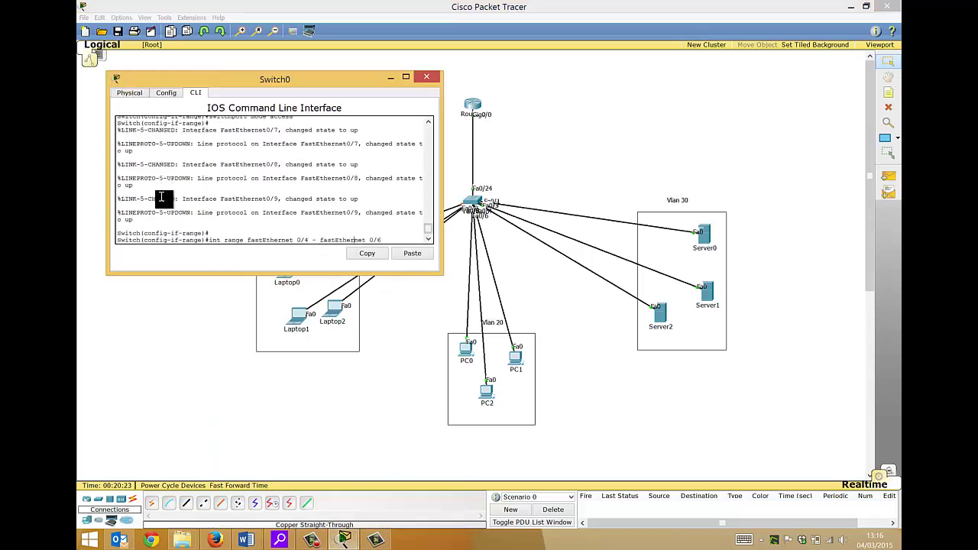
pyautogui.press('Left')
pyautogui.press('Left')
pyautogui.press('Left')
pyautogui.press('Left')
pyautogui.press('Left')
pyautogui.press('Left')
pyautogui.press('Left')
pyautogui.press('Left')
pyautogui.press('Left')
pyautogui.press('Return')
pyautogui.press('Up')
pyautogui.press('Up')
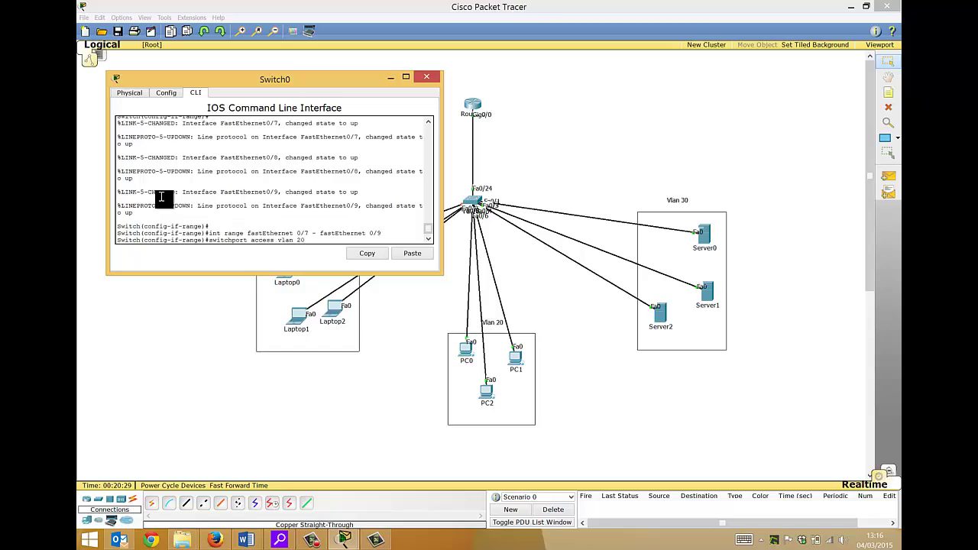
pyautogui.press('Return')
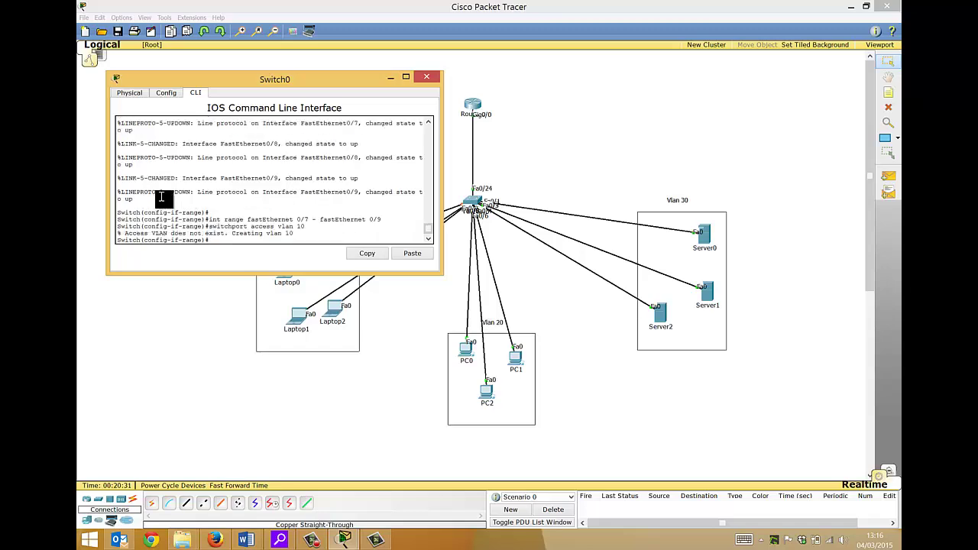
pyautogui.press('Return')
pyautogui.press('Return')
pyautogui.press('Up')
pyautogui.press('Up')
pyautogui.press('Up')
pyautogui.press('Up')
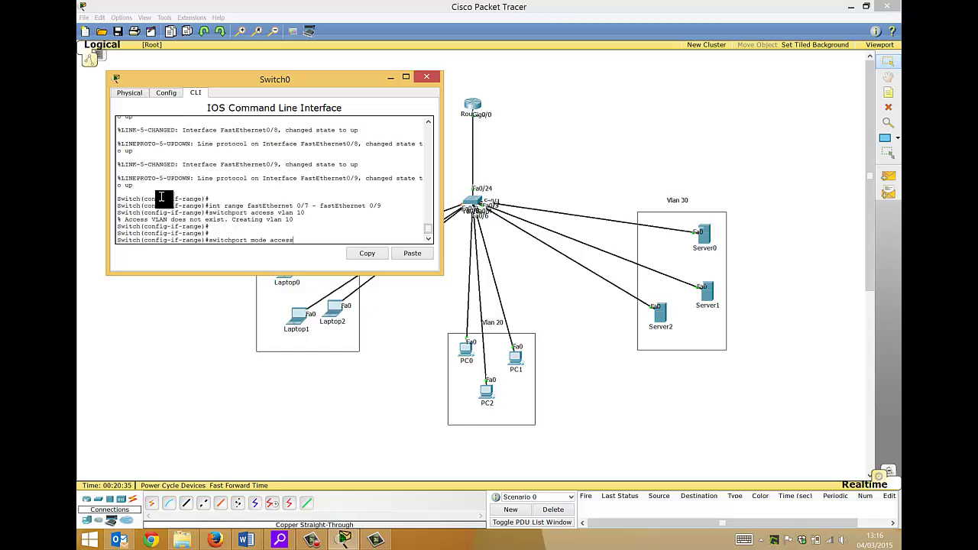
pyautogui.press('Return')
pyautogui.press('Return')
pyautogui.press('Return')
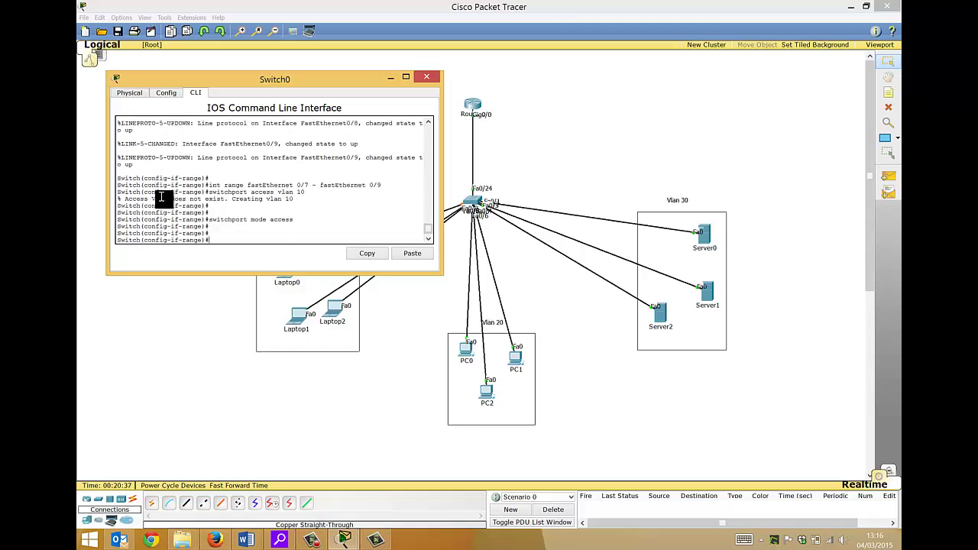
# Step: Exit configuration mode twice and save the switch configuration with wr
pyautogui.write('exit')
pyautogui.press('Return')
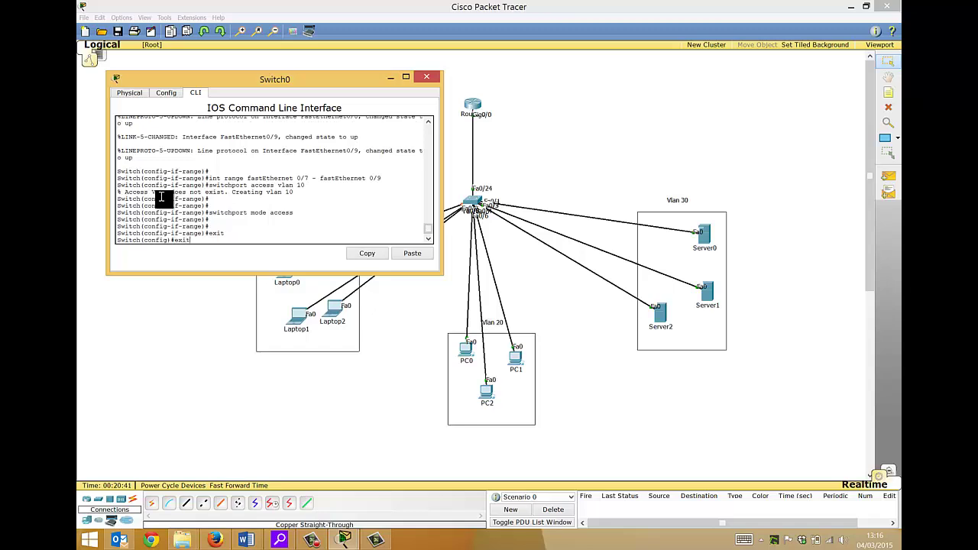
pyautogui.write('exit')
pyautogui.press('Return')
pyautogui.press('Return')
pyautogui.write('witch#w')
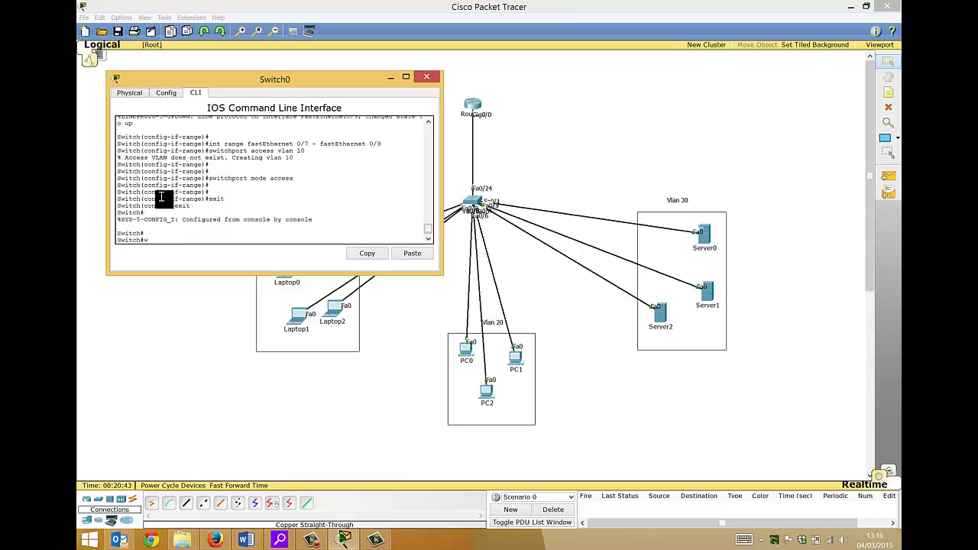
pyautogui.write('r')
pyautogui.press('Return')
pyautogui.press('Return')
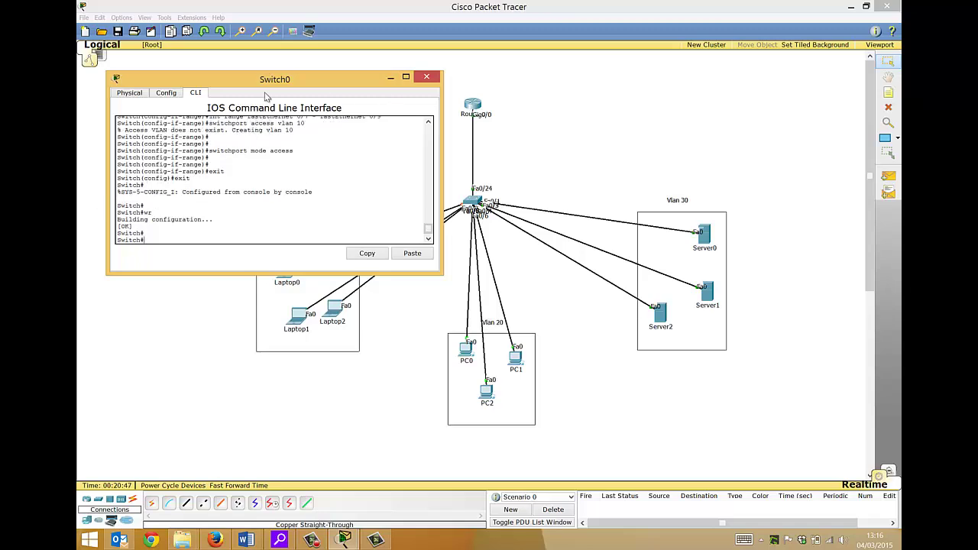
pyautogui.moveTo(267, 85); pyautogui.dragTo(258, 130)
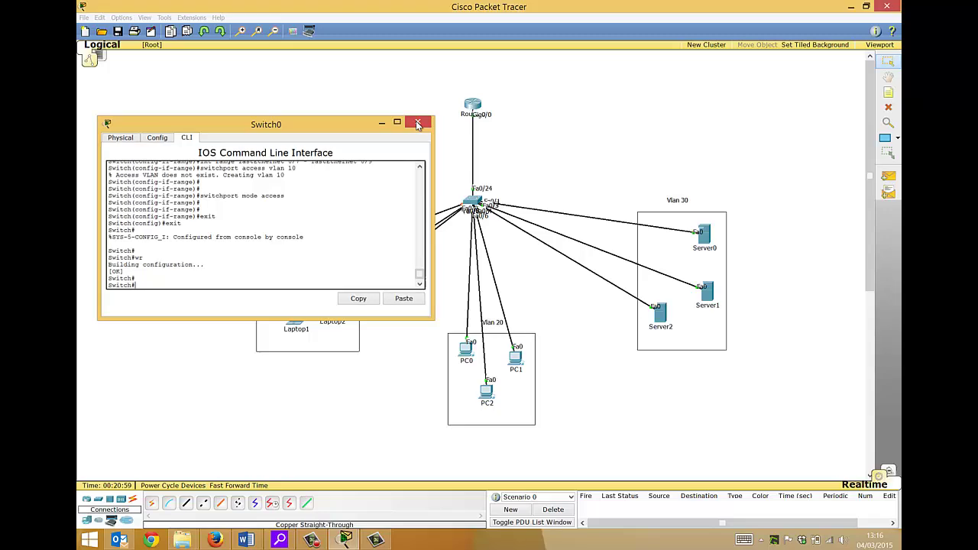
# Step: Close the switch console and set Laptop2 and Laptop1 to obtain IP addresses via DHCP
pyautogui.click(418, 123)
pyautogui.click(336, 308)
pyautogui.click(455, 195)
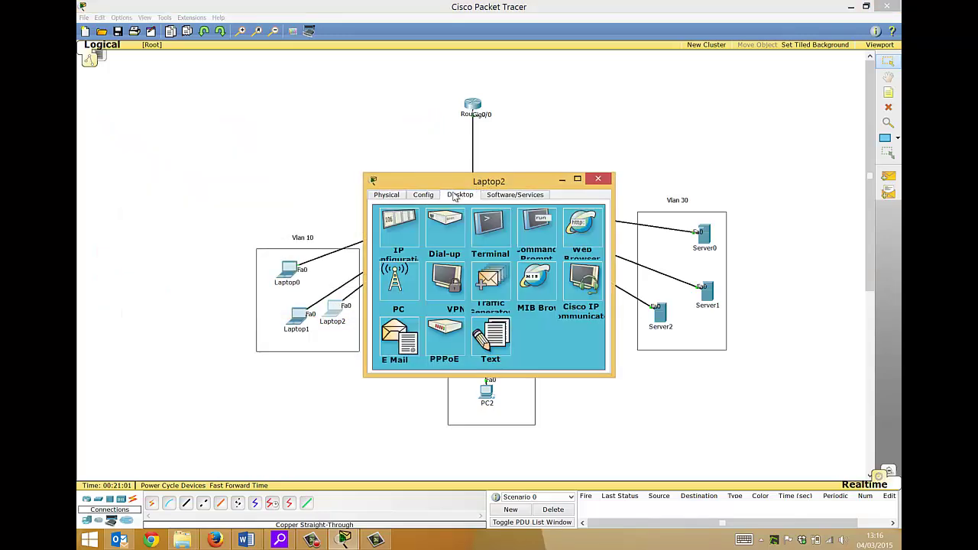
pyautogui.click(393, 229)
pyautogui.click(381, 232)
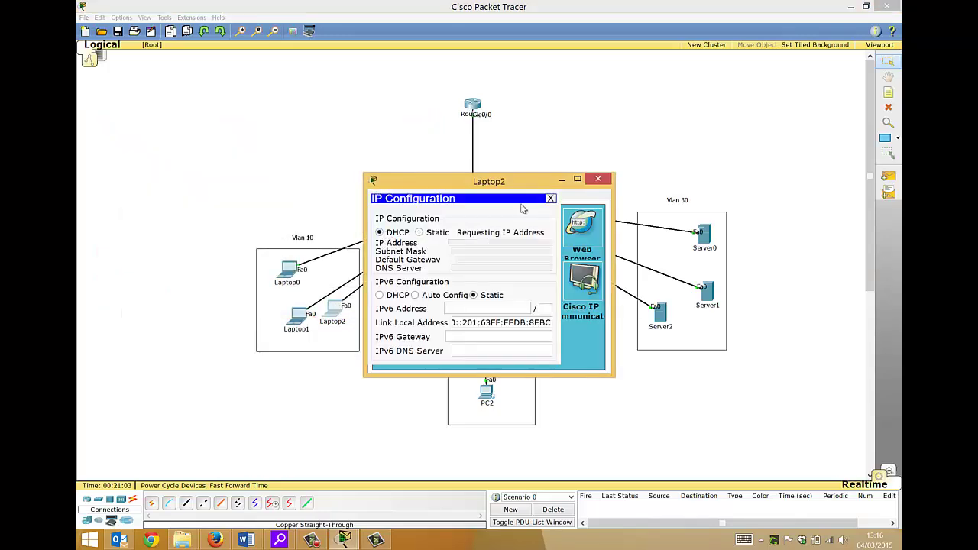
pyautogui.click(598, 179)
pyautogui.click(316, 309)
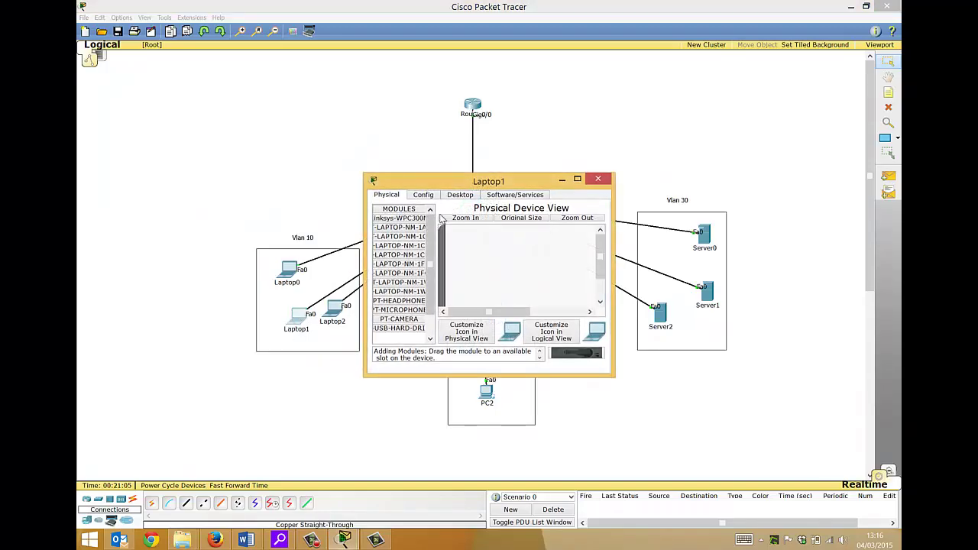
pyautogui.click(450, 197)
pyautogui.click(405, 231)
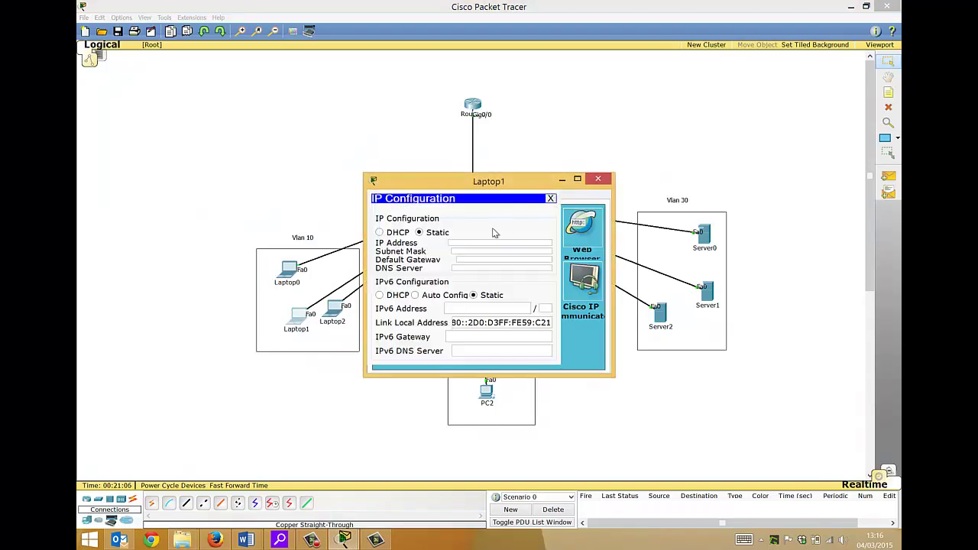
pyautogui.click(380, 232)
pyautogui.click(598, 178)
# Step: Set Laptop0's IP Configuration to DHCP
pyautogui.click(289, 269)
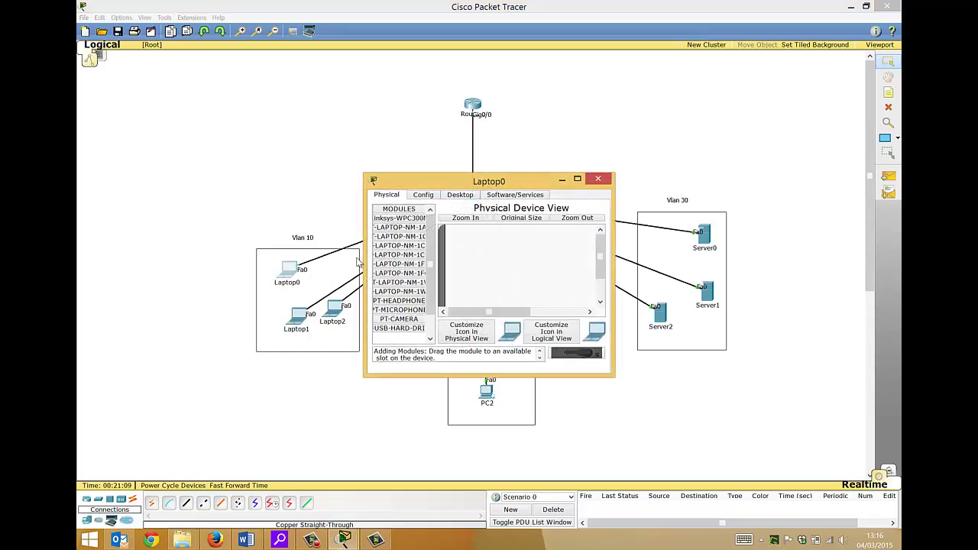
pyautogui.click(437, 195)
pyautogui.click(452, 197)
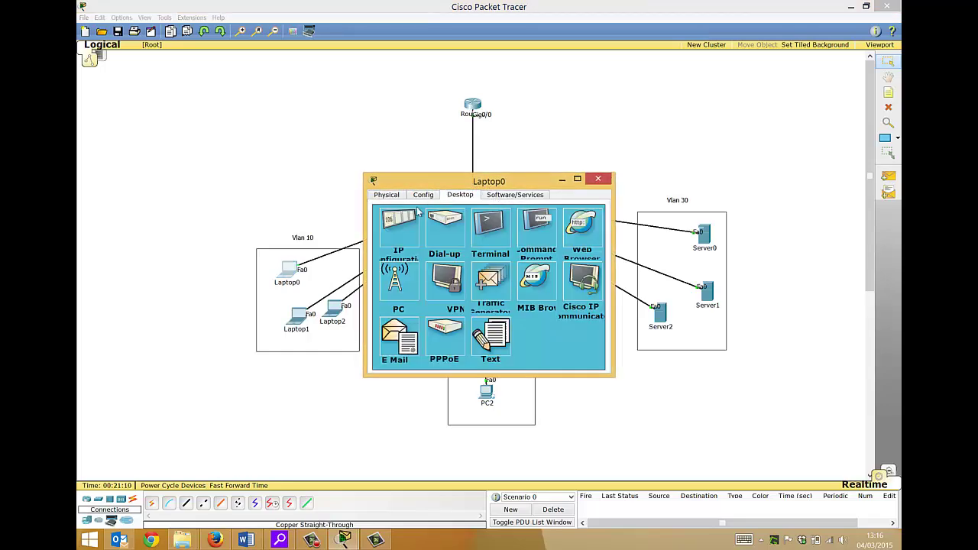
pyautogui.click(398, 228)
pyautogui.click(380, 232)
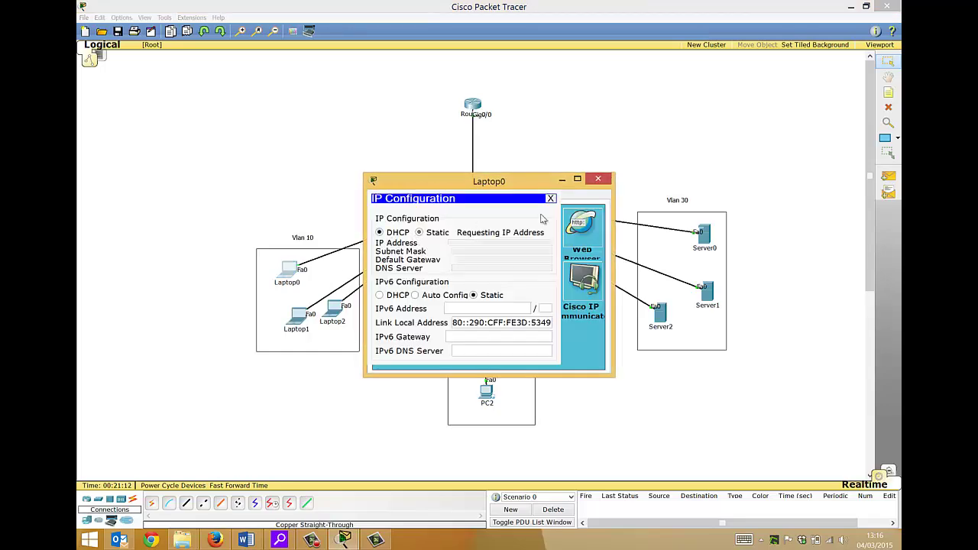
pyautogui.click(598, 180)
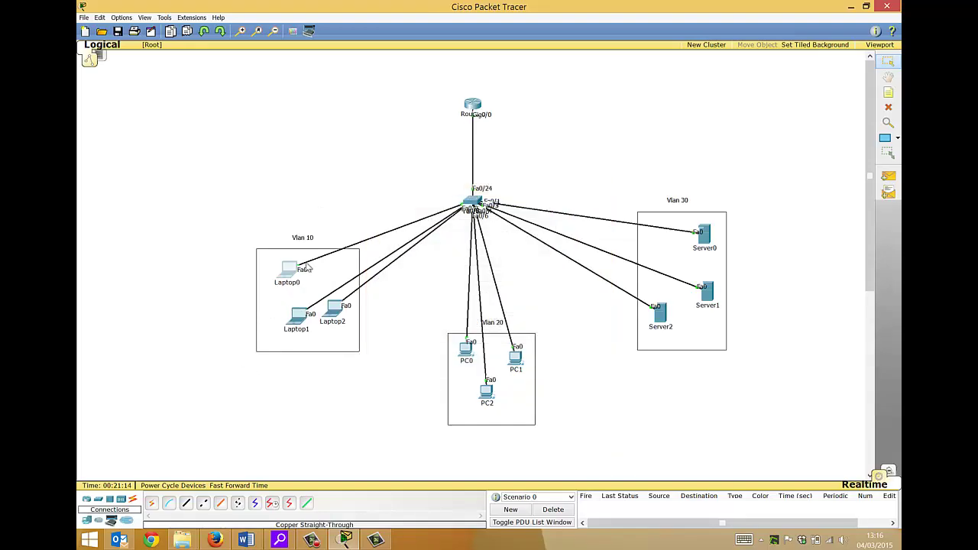
# Step: Arrange the Router0 CLI window and enter global configuration mode with conf t
pyautogui.click(470, 111)
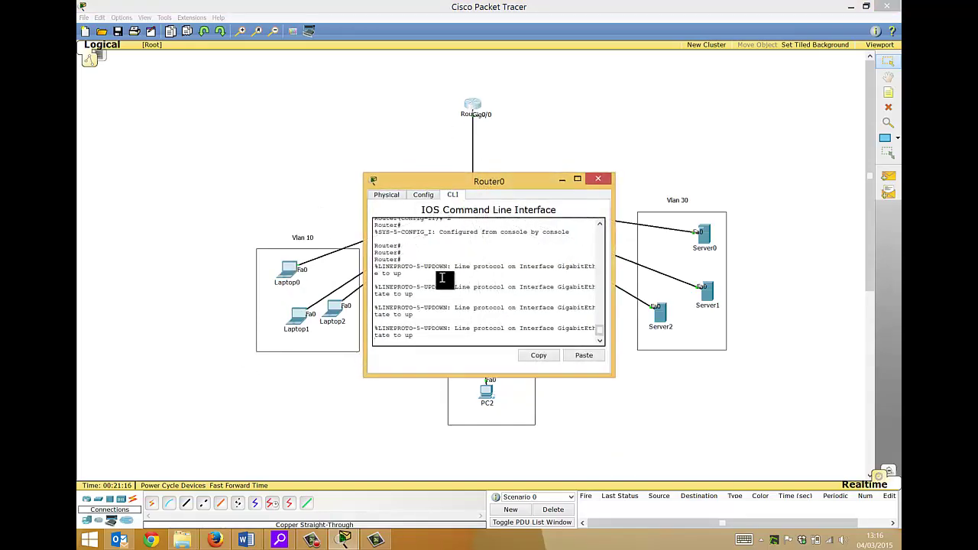
pyautogui.moveTo(431, 184); pyautogui.dragTo(516, 134)
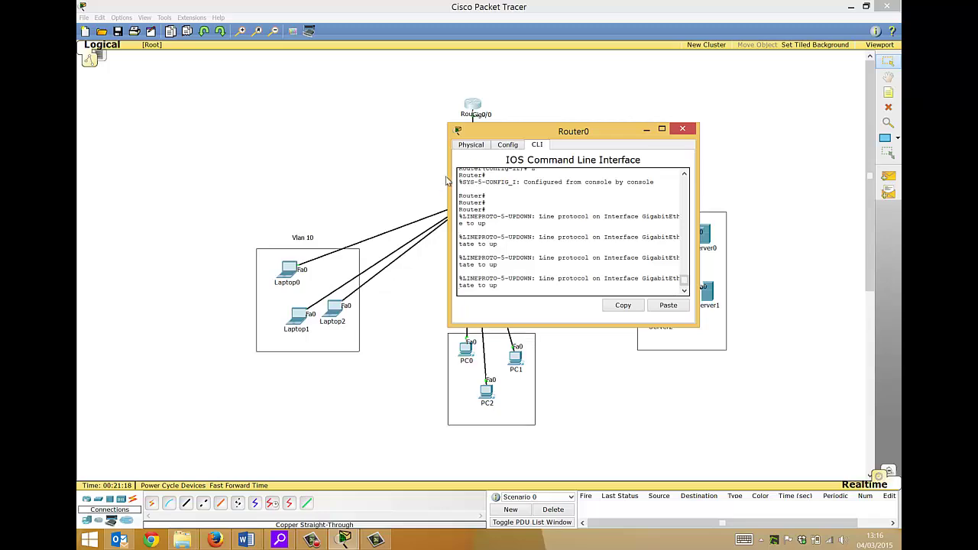
pyautogui.moveTo(447, 180); pyautogui.dragTo(164, 181)
pyautogui.press('Return')
pyautogui.press('Return')
pyautogui.press('Return')
pyautogui.press('Return')
pyautogui.press('Return')
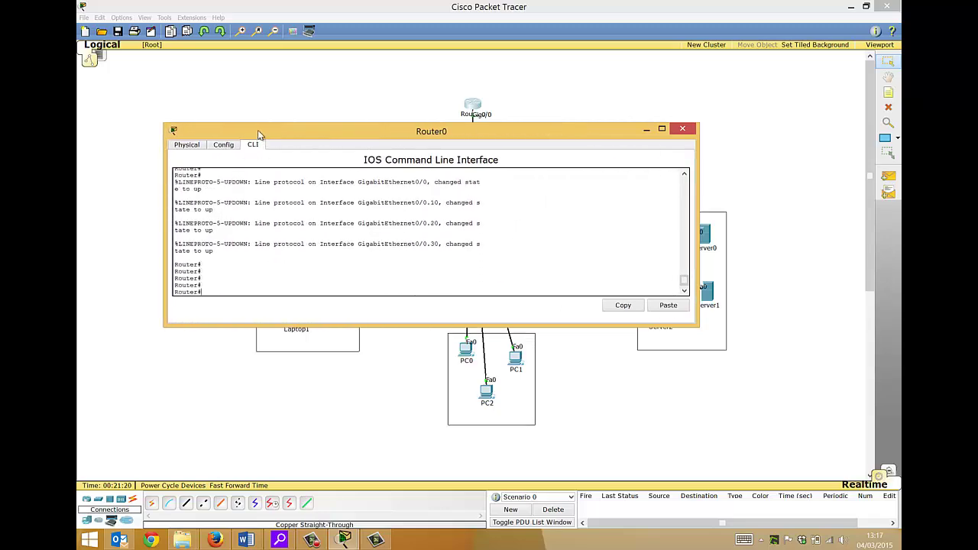
pyautogui.moveTo(258, 130); pyautogui.dragTo(358, 255)
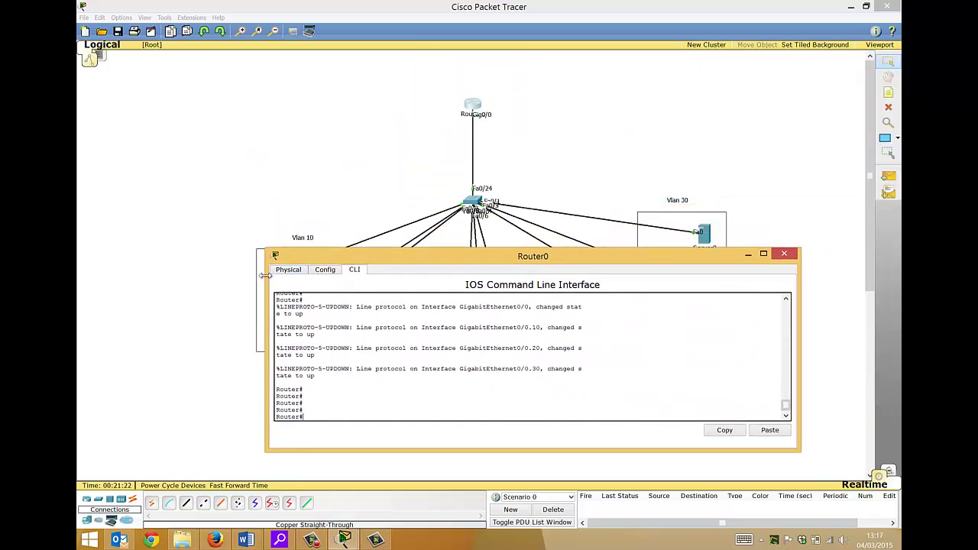
pyautogui.moveTo(264, 277); pyautogui.dragTo(345, 277)
pyautogui.moveTo(432, 259); pyautogui.dragTo(215, 74)
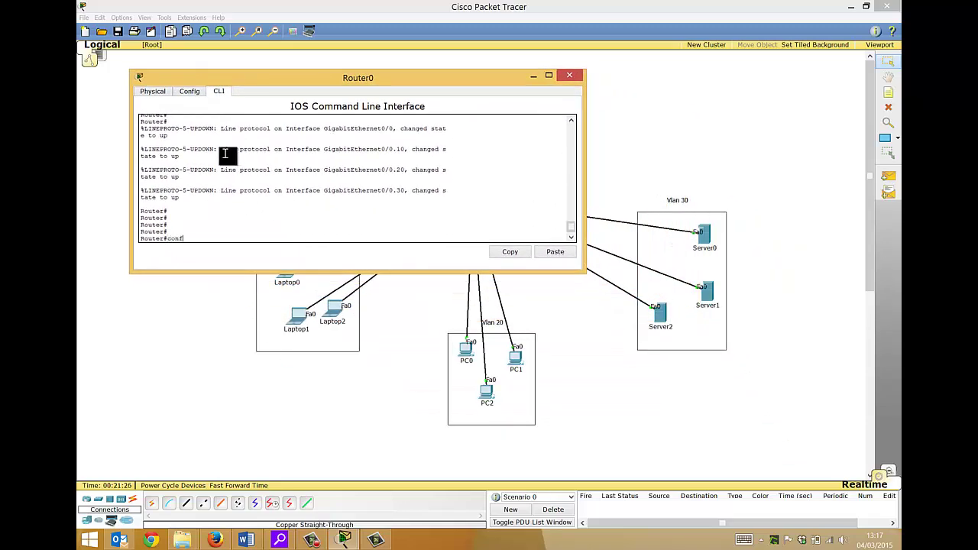
pyautogui.write('t')
pyautogui.press('Return')
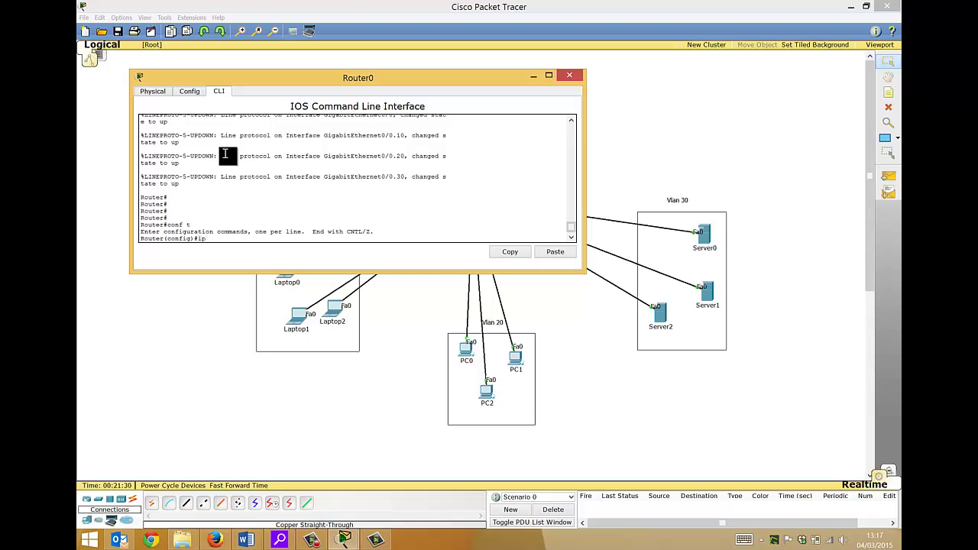
# Step: Create DHCP pool SERVERS with network 192.168.30.0 255.255.255.0
pyautogui.write('ip dhcp')
pyautogui.press('Tab')
pyautogui.write('p')
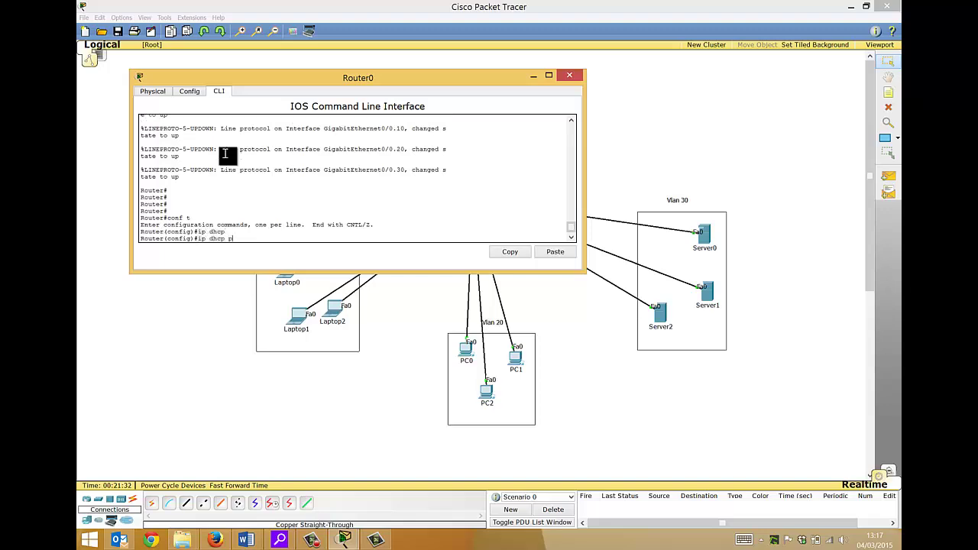
pyautogui.write('ool SERVERS')
pyautogui.press('Return')
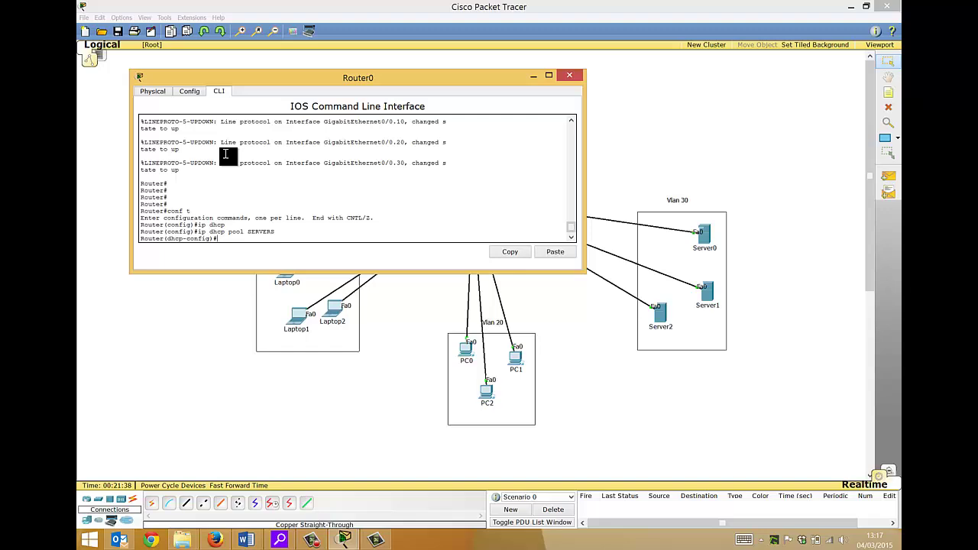
pyautogui.write('ne')
pyautogui.press('Tab')
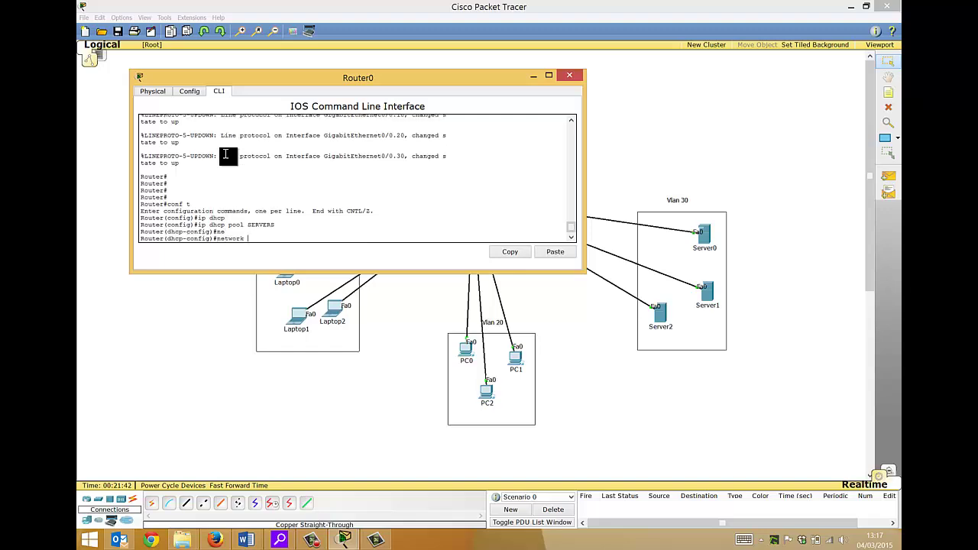
pyautogui.write('192.168.30.0 255.255.25')
pyautogui.write('5.0')
pyautogui.press('Return')
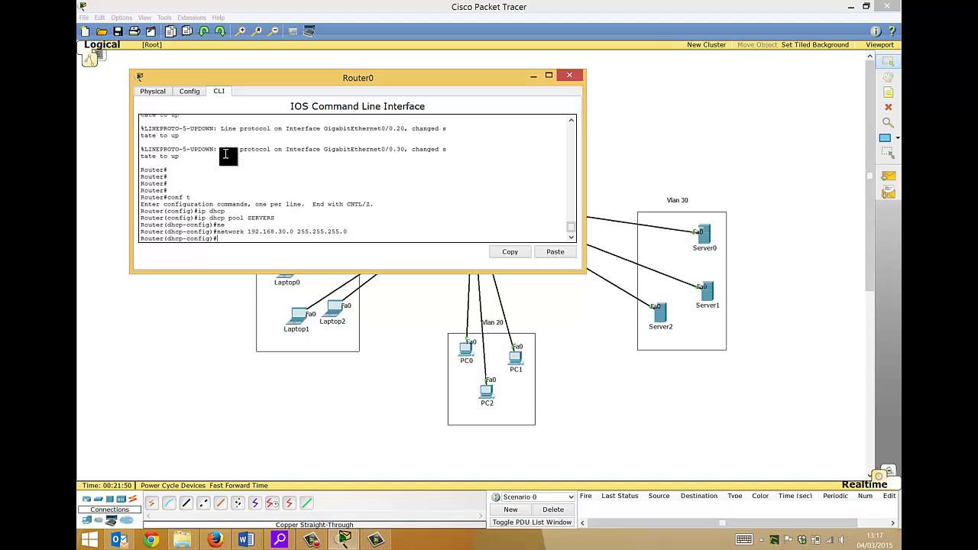
# Step: Create DHCP pool PCS with network 192.168.20.0 255.255.255.0
pyautogui.write('ip dhcp pool PCS')
pyautogui.press('Return')
pyautogui.write('network 192.168.30.0 255.255.255.0')
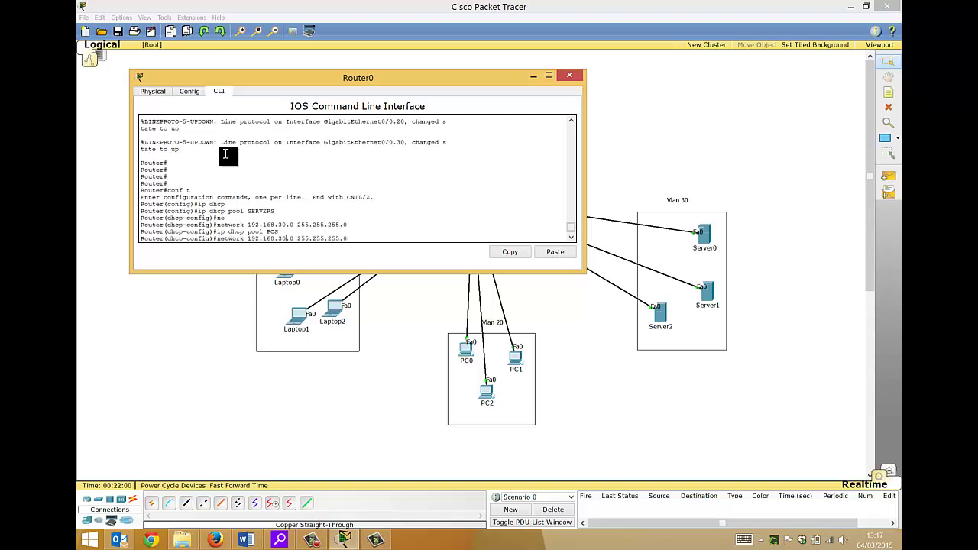
pyautogui.press('Return')
# Step: Create DHCP pool LAPTOPS with network 192.168.10.0/24, then re-enter the SERVERS pool
pyautogui.press('Up')
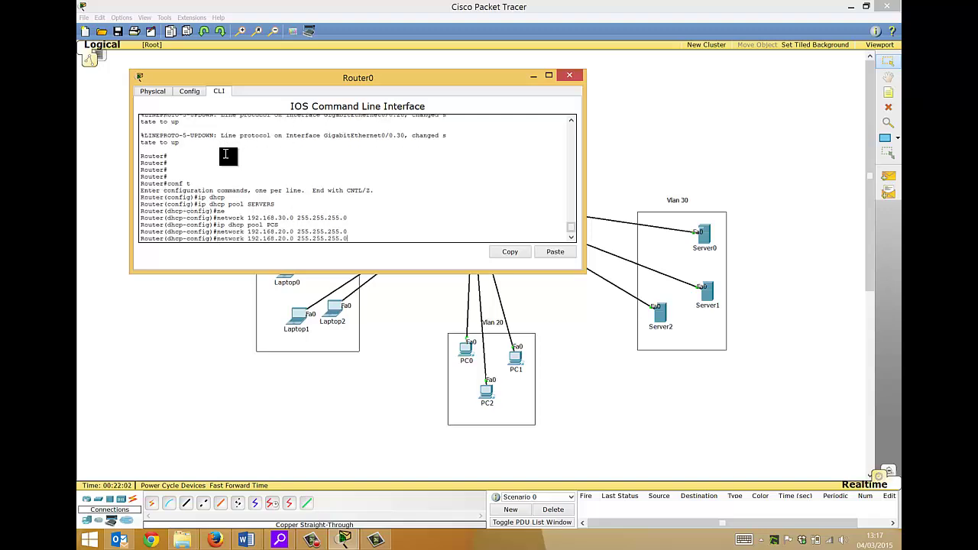
pyautogui.press('Up')
pyautogui.press('BackSpace')
pyautogui.press('BackSpace')
pyautogui.press('BackSpace')
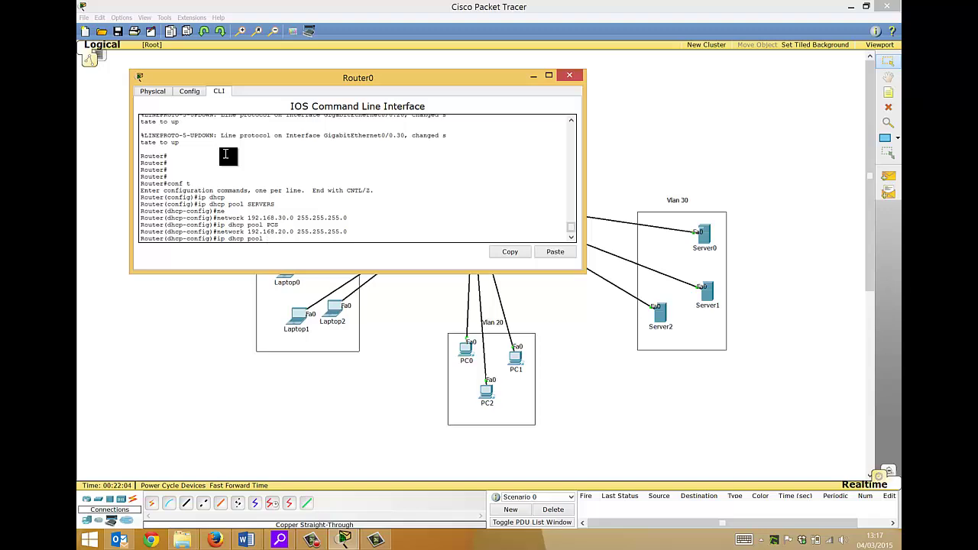
pyautogui.write('LAPTOPS')
pyautogui.press('Return')
pyautogui.press('Up')
pyautogui.press('Up')
pyautogui.press('Left')
pyautogui.press('Left')
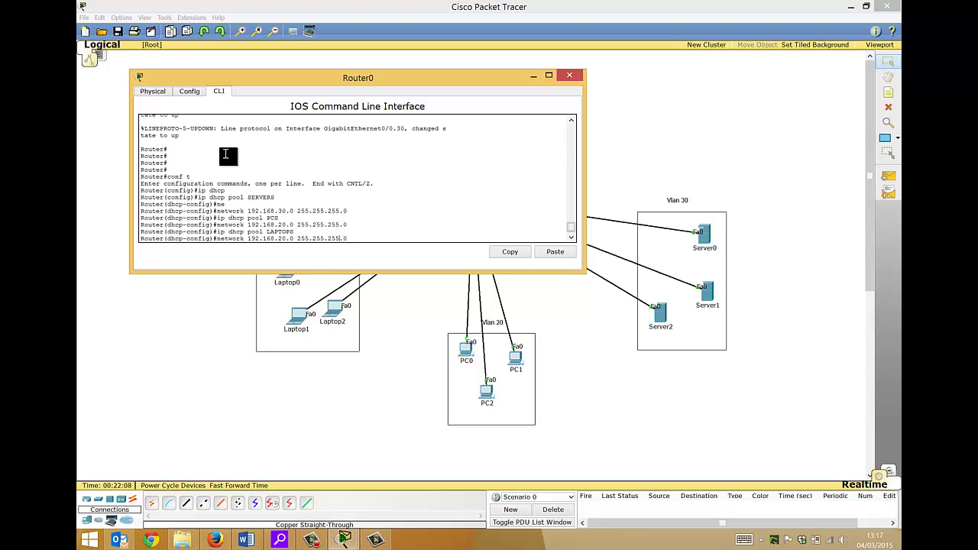
pyautogui.press('BackSpace')
pyautogui.press('BackSpace')
pyautogui.write('10')
pyautogui.press('Return')
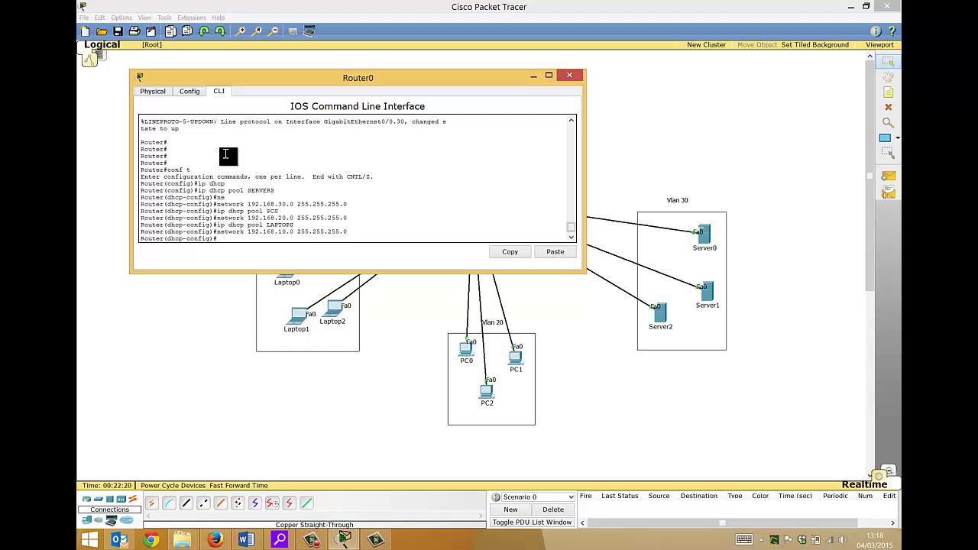
pyautogui.press('Up')
pyautogui.press('Up')
pyautogui.press('Up')
pyautogui.press('Up')
pyautogui.press('Up')
pyautogui.press('Up')
pyautogui.press('Up')
pyautogui.press('Return')
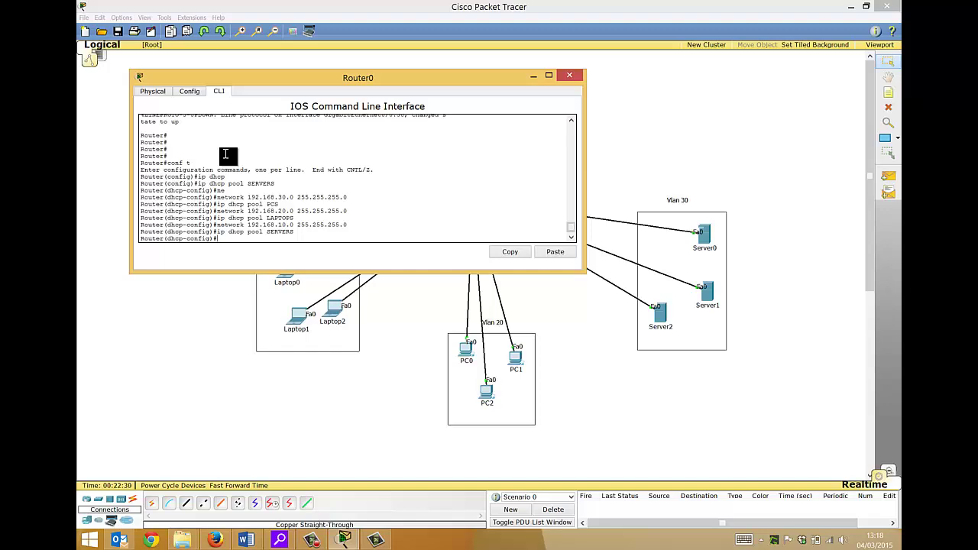
# Step: Set the SERVERS pool default-router and dns-server to 192.168.30.1
pyautogui.write('def')
pyautogui.press('Tab')
pyautogui.write('192')
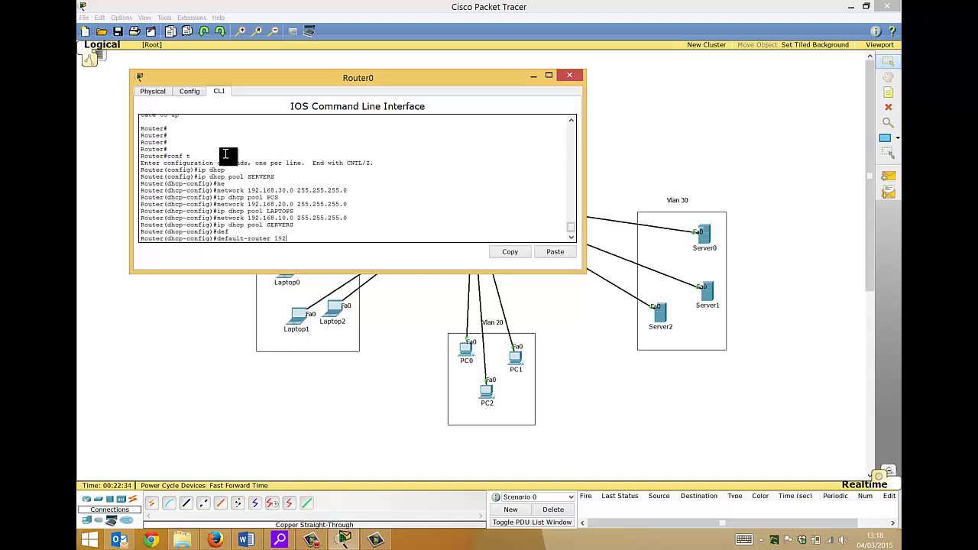
pyautogui.write('.168.30.1')
pyautogui.press('Return')
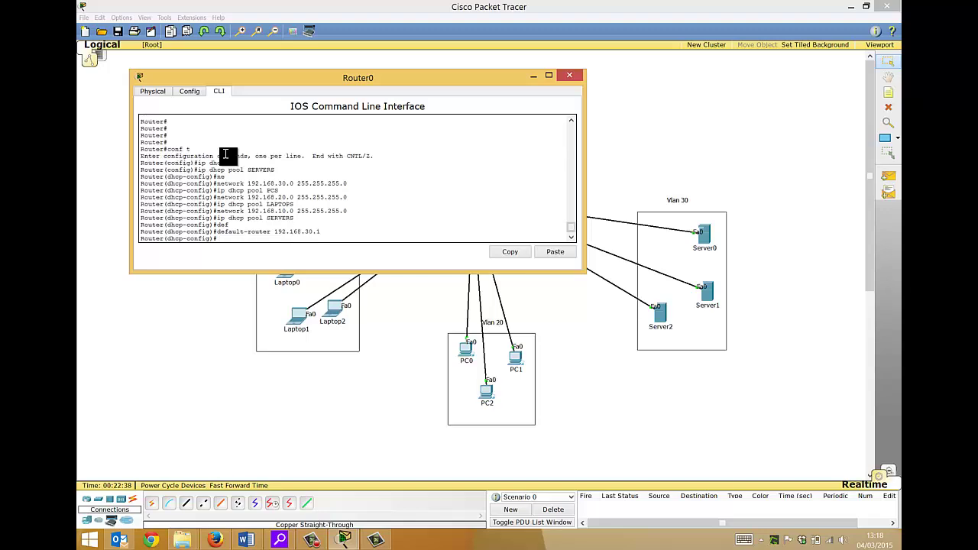
pyautogui.write('dns')
pyautogui.press('Tab')
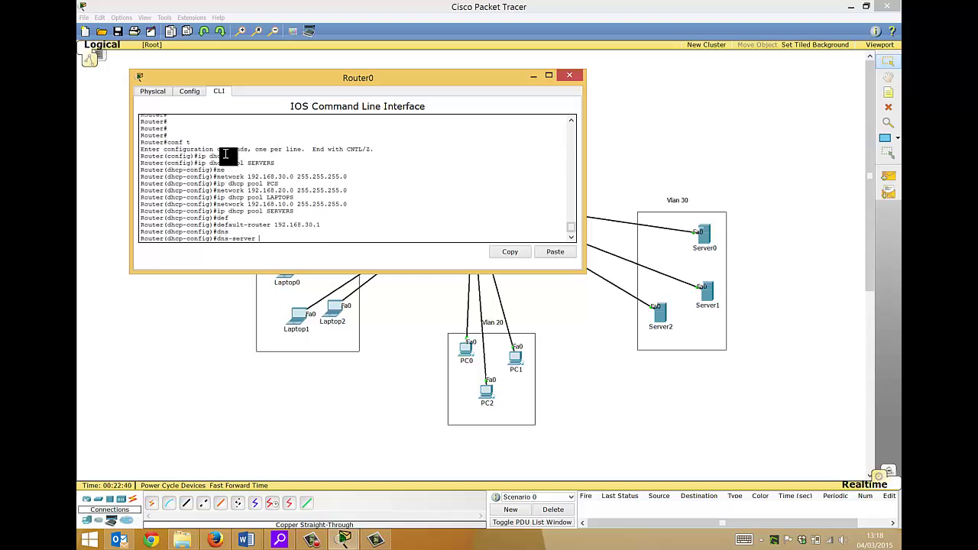
pyautogui.write('192.168.30.1')
pyautogui.press('Return')
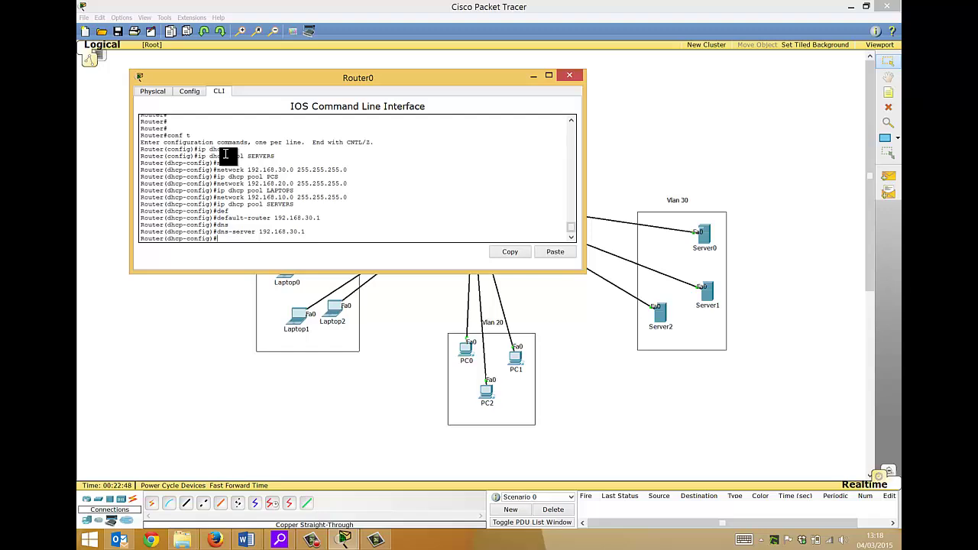
# Step: Set the LAPTOPS pool default-router and dns-server to 192.168.10.1
pyautogui.press('Up')
pyautogui.press('Up')
pyautogui.press('Up')
pyautogui.press('Up')
pyautogui.press('Up')
pyautogui.press('Return')
pyautogui.press('Up')
pyautogui.press('Up')
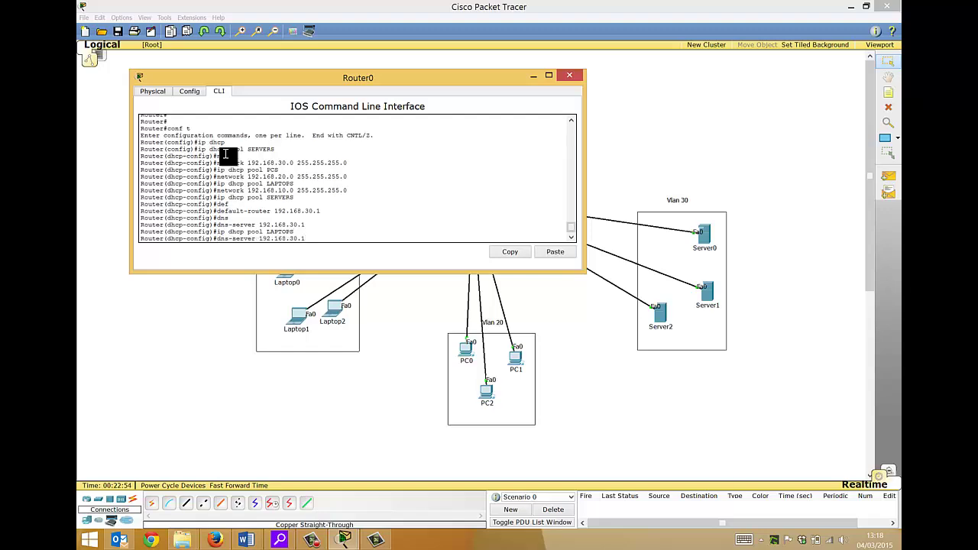
pyautogui.press('BackSpace')
pyautogui.write('1')
pyautogui.press('Return')
pyautogui.press('Up')
pyautogui.press('Up')
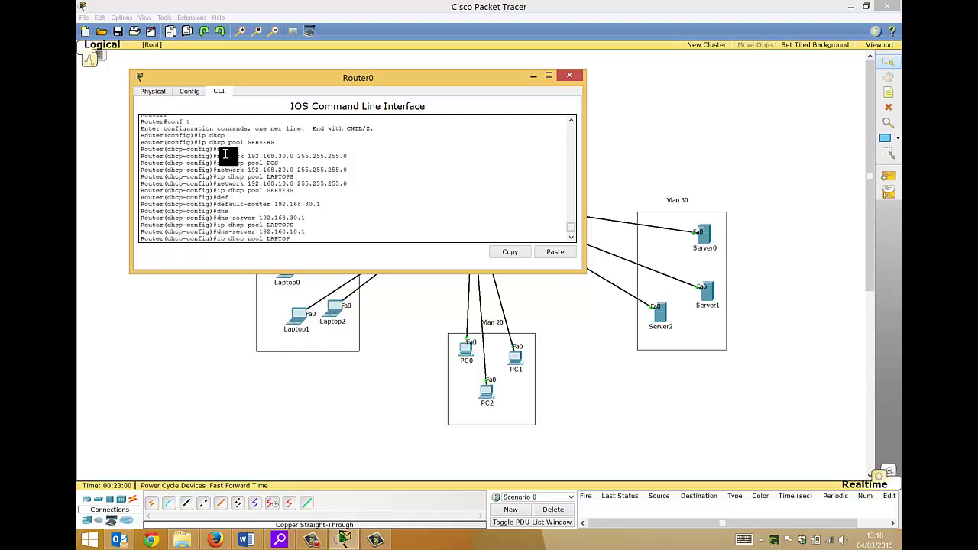
pyautogui.press('BackSpace')
pyautogui.press('BackSpace')
pyautogui.press('BackSpace')
pyautogui.press('BackSpace')
pyautogui.press('BackSpace')
pyautogui.press('BackSpace')
pyautogui.press('Up')
pyautogui.press('Up')
pyautogui.press('Up')
pyautogui.press('BackSpace')
pyautogui.press('BackSpace')
pyautogui.press('BackSpace')
pyautogui.press('BackSpace')
pyautogui.write('10.1')
pyautogui.press('Return')
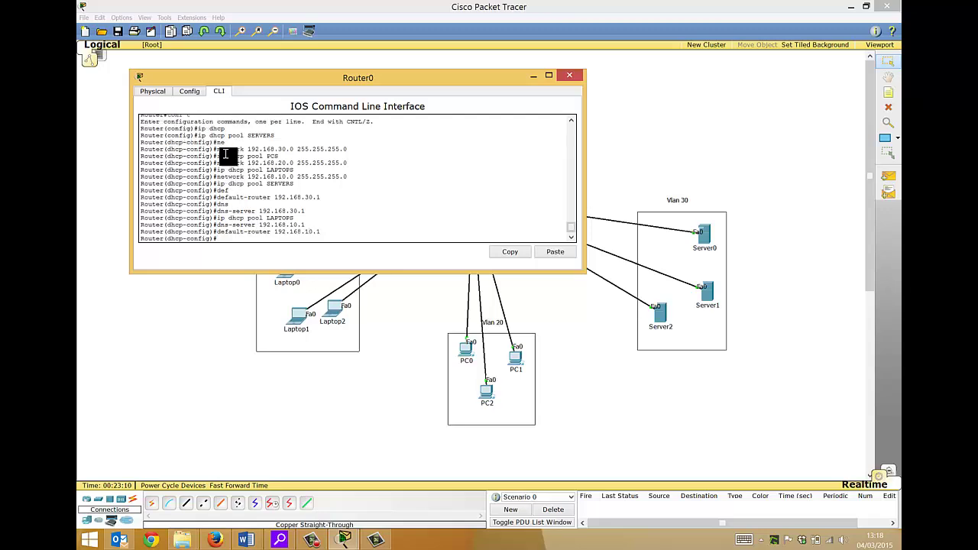
# Step: Set the PCS pool default-router and dns-server to 192.168.20.1
pyautogui.press('Up')
pyautogui.press('Up')
pyautogui.press('Up')
pyautogui.press('BackSpace')
pyautogui.press('BackSpace')
pyautogui.press('BackSpace')
pyautogui.press('BackSpace')
pyautogui.press('BackSpace')
pyautogui.press('BackSpace')
pyautogui.press('BackSpace')
pyautogui.write('PCS')
pyautogui.press('Return')
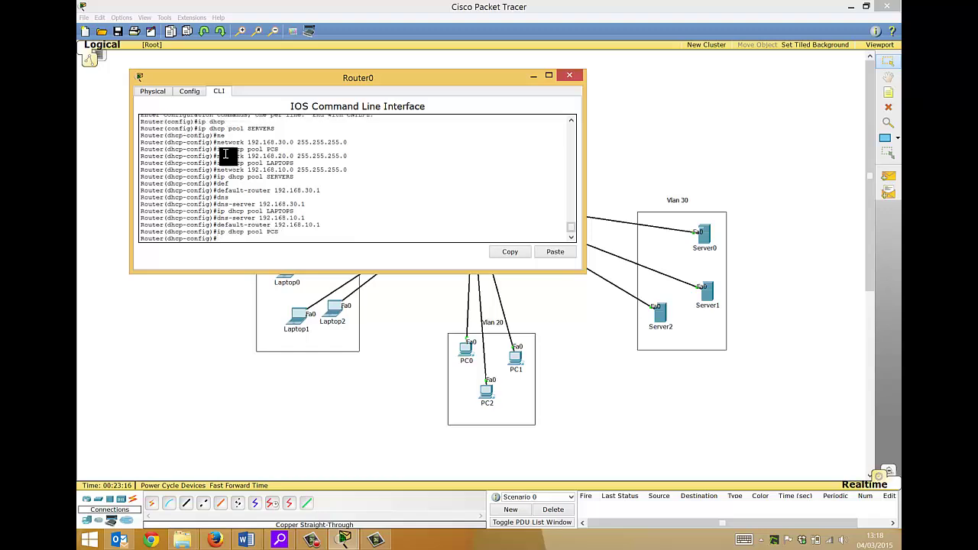
pyautogui.press('Up')
pyautogui.press('Up')
pyautogui.press('Left')
pyautogui.press('Return')
pyautogui.press('Up')
pyautogui.press('Up')
pyautogui.press('Up')
pyautogui.press('Up')
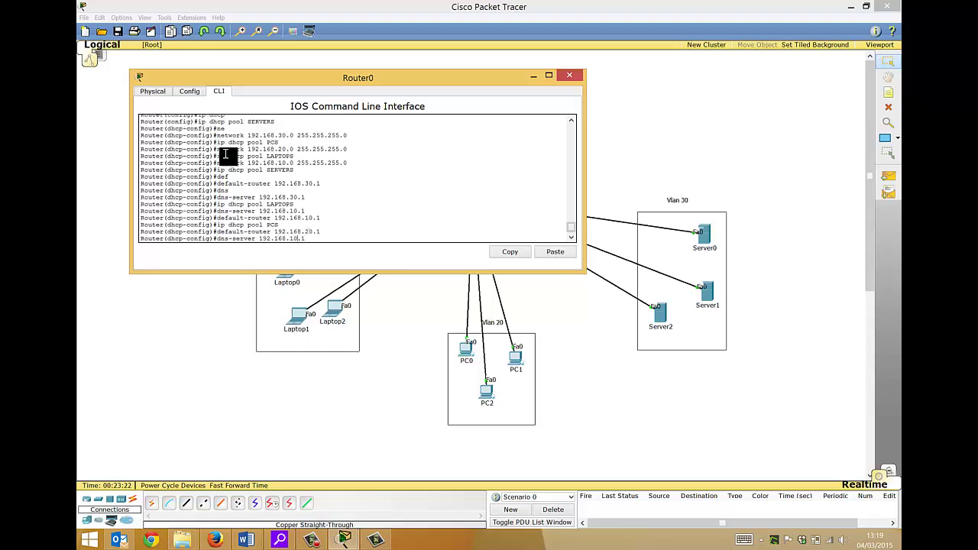
pyautogui.press('BackSpace')
pyautogui.press('BackSpace')
pyautogui.write('20')
pyautogui.press('Return')
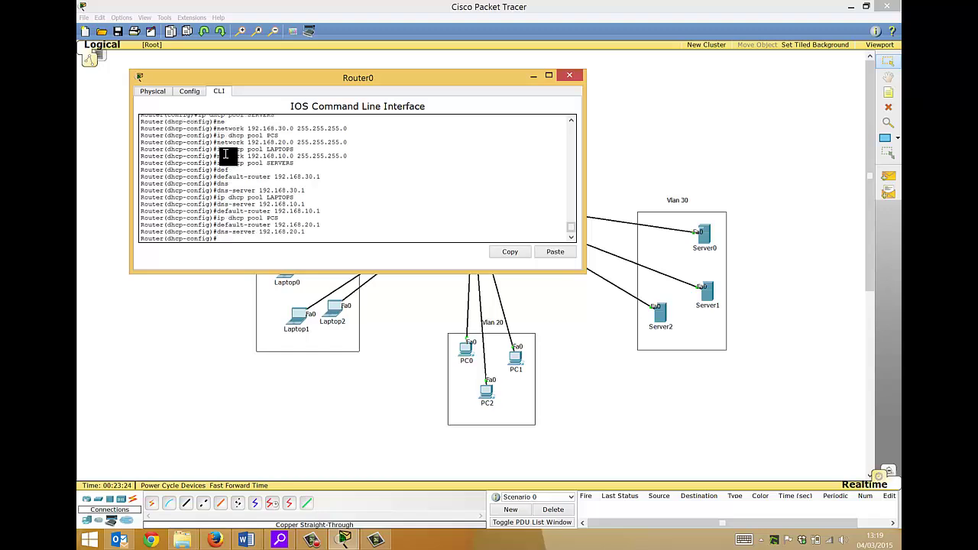
# Step: Exit the DHCP pool and global configuration modes
pyautogui.write('exit')
pyautogui.press('Return')
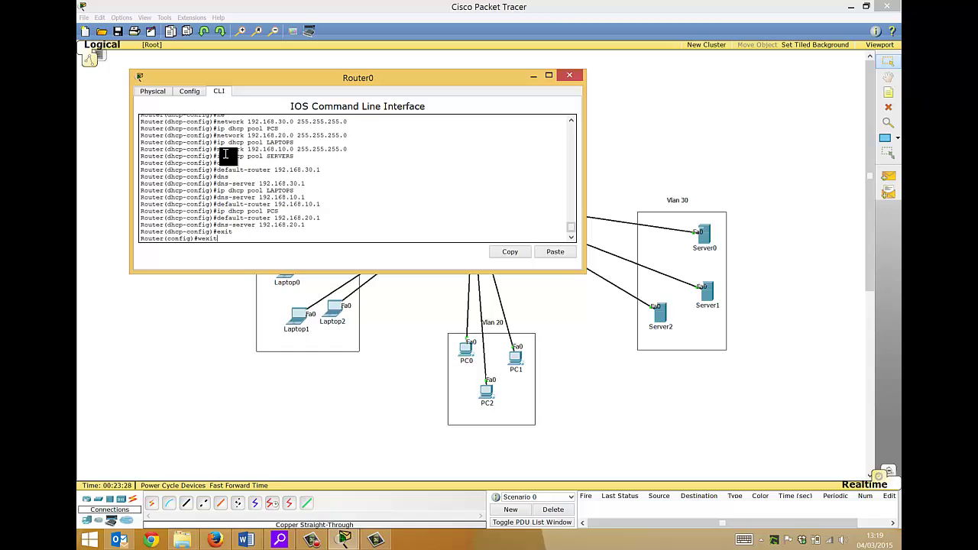
pyautogui.write('exit')
pyautogui.press('Return')
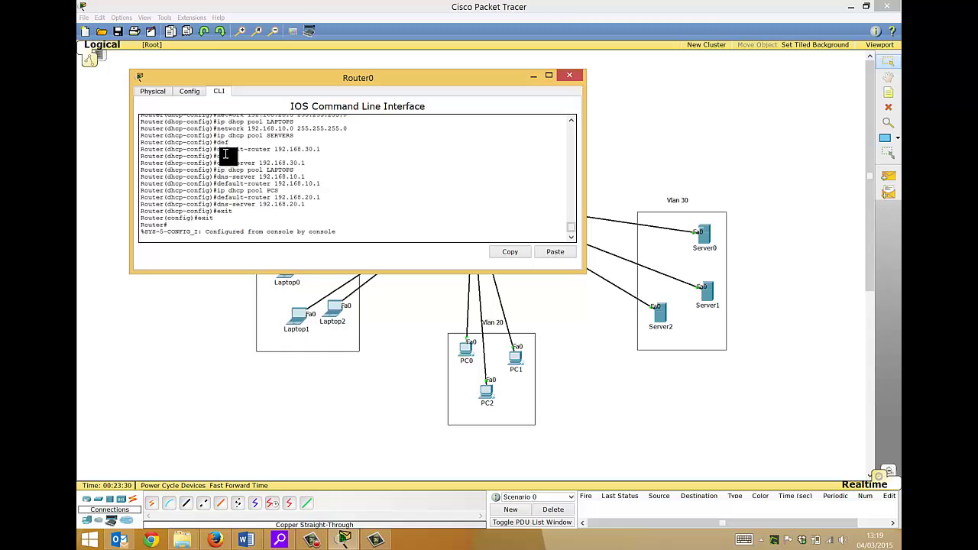
# Step: Save Router0's config with wr, minimize its window, and check Server0 shows 192.168.30.3/24
pyautogui.write('wri')
pyautogui.press('Return')
pyautogui.press('Return')
pyautogui.press('Return')
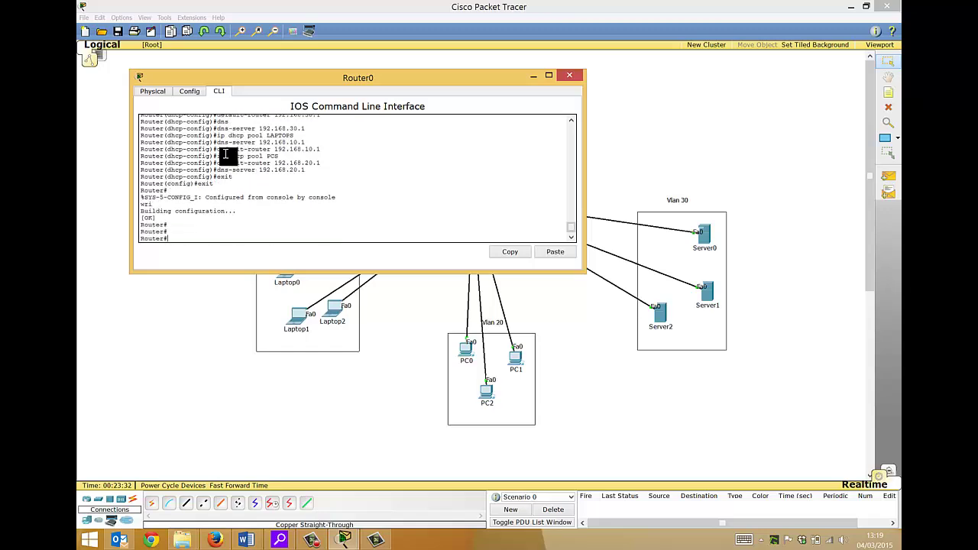
pyautogui.write('wr')
pyautogui.press('Return')
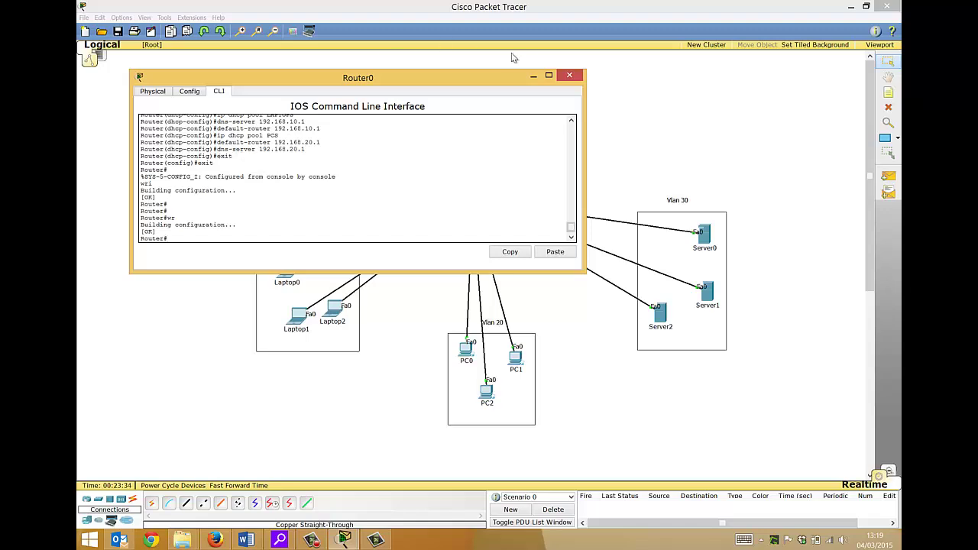
pyautogui.click(534, 76)
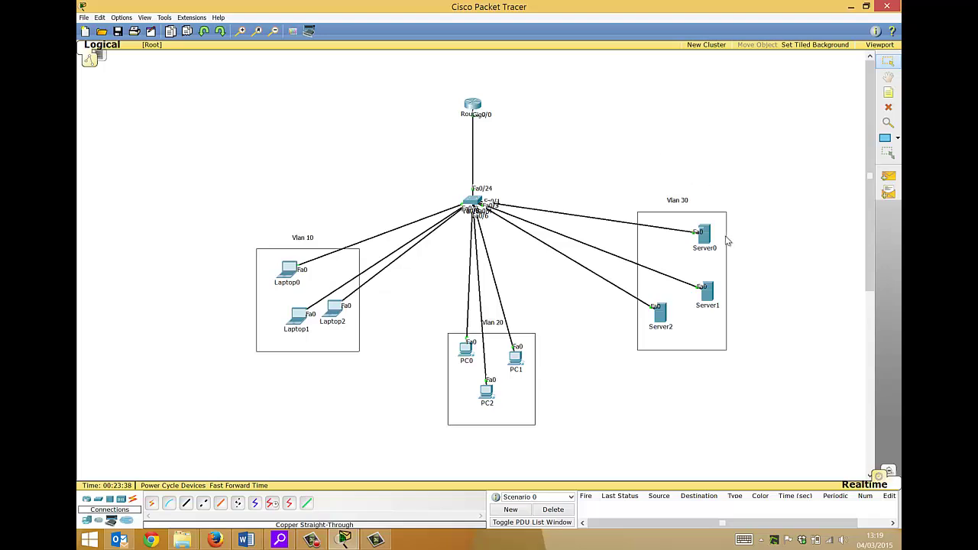
pyautogui.moveTo(706, 237)
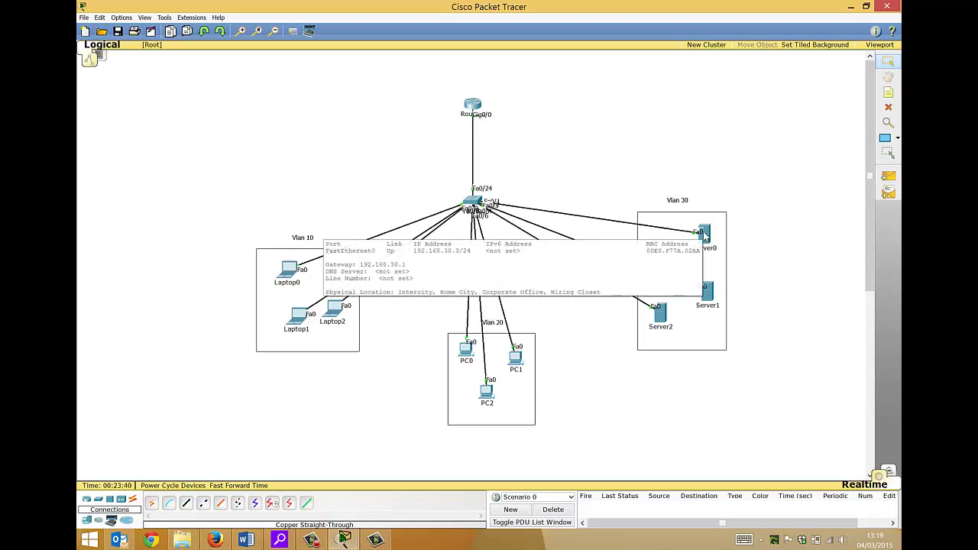
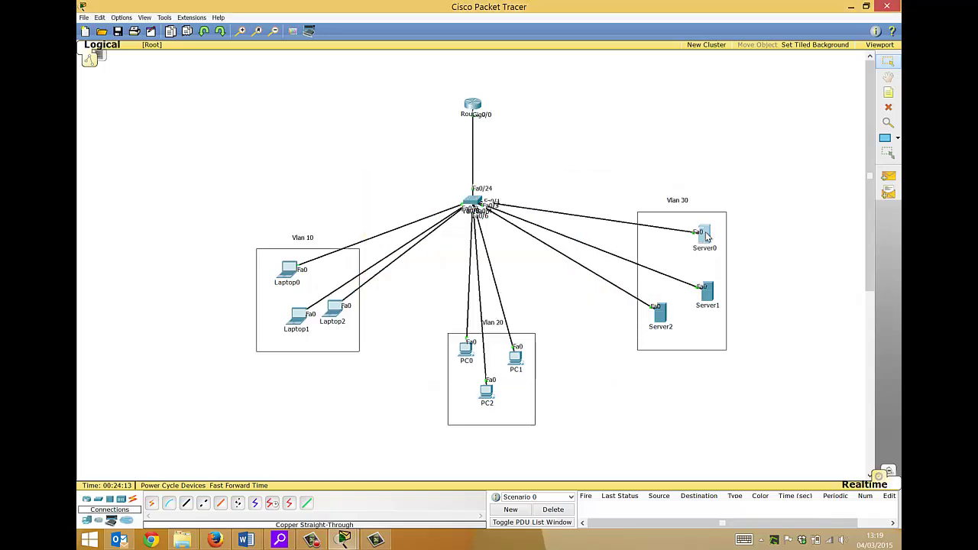
# Step: Switch Server0's IP Configuration to Static
pyautogui.click(704, 236)
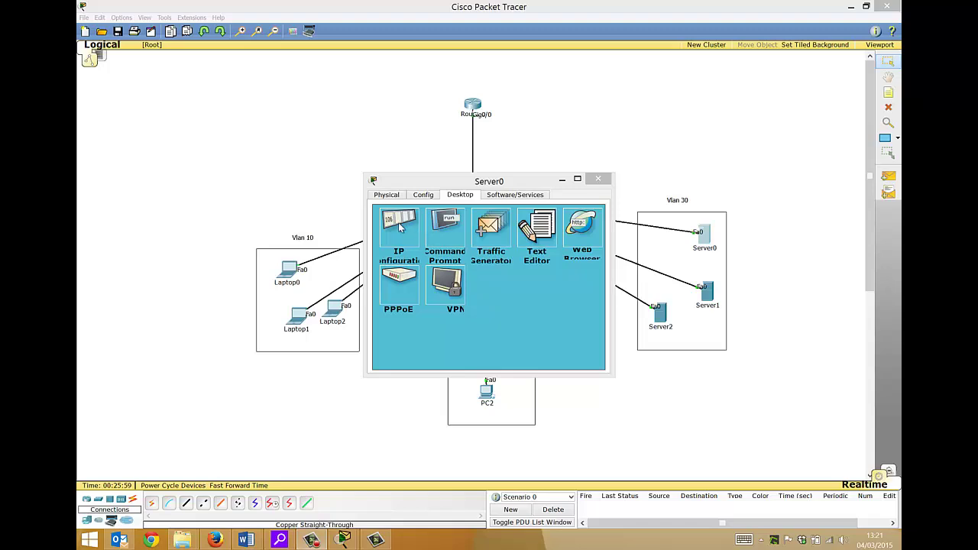
pyautogui.click(399, 230)
pyautogui.click(426, 258)
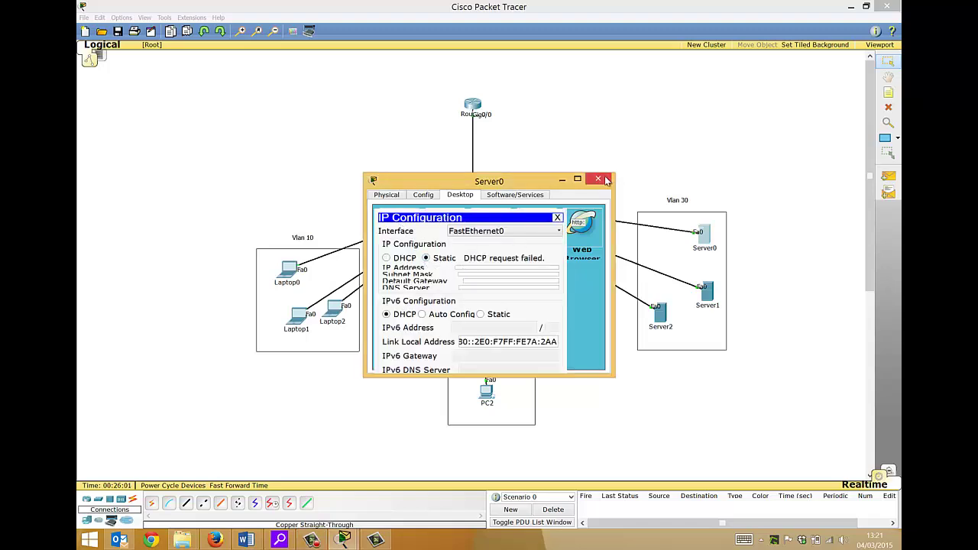
pyautogui.click(599, 180)
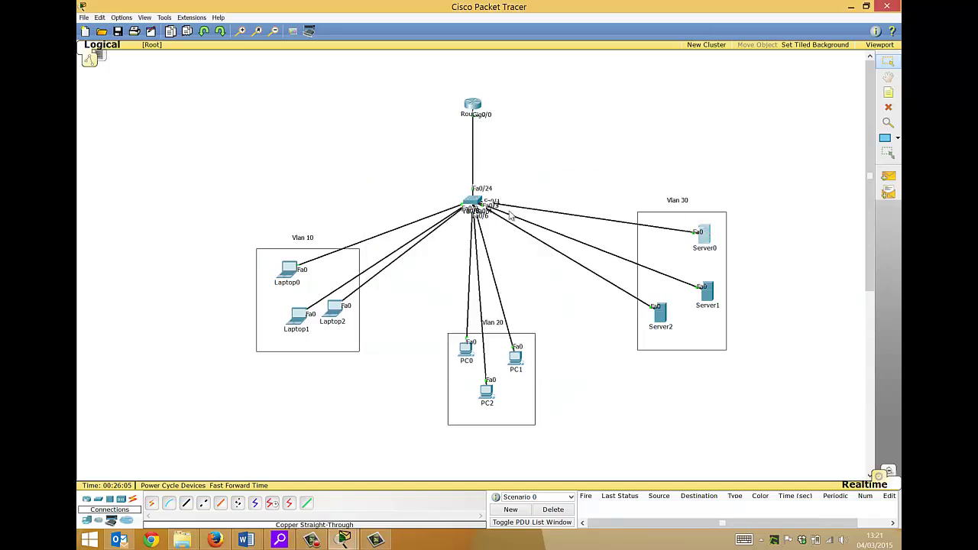
# Step: Set Server0 back to DHCP, obtaining 192.168.30.3/24 with gateway 192.168.30.1
pyautogui.click(703, 234)
pyautogui.click(400, 237)
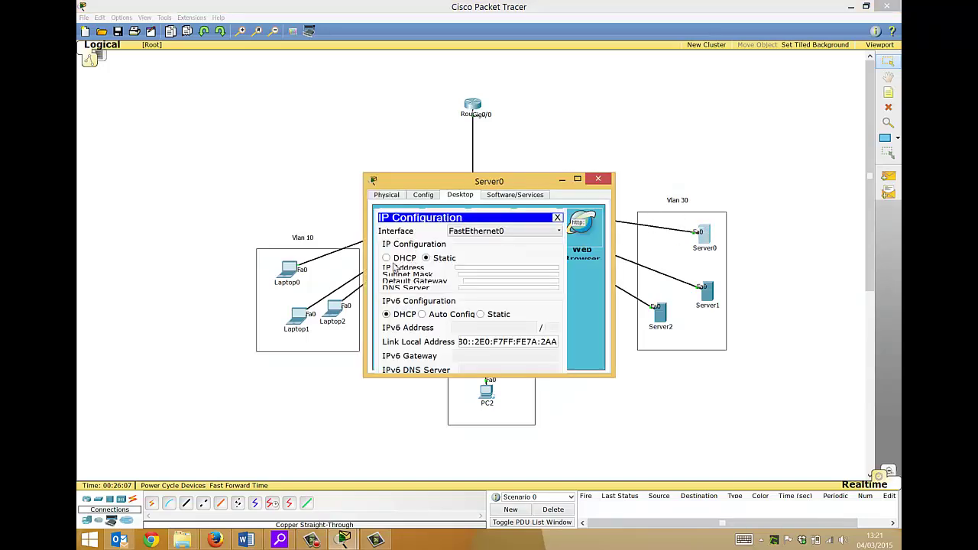
pyautogui.click(394, 259)
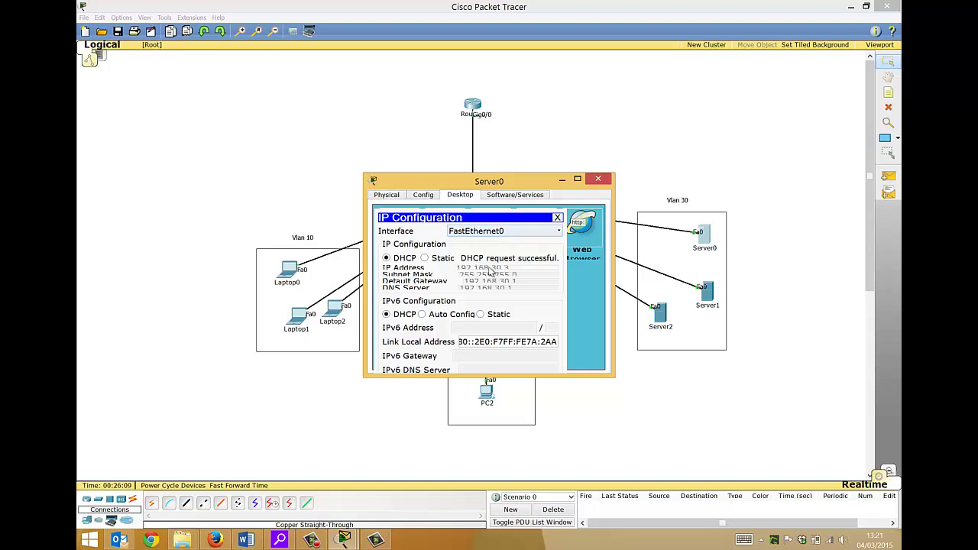
pyautogui.click(598, 179)
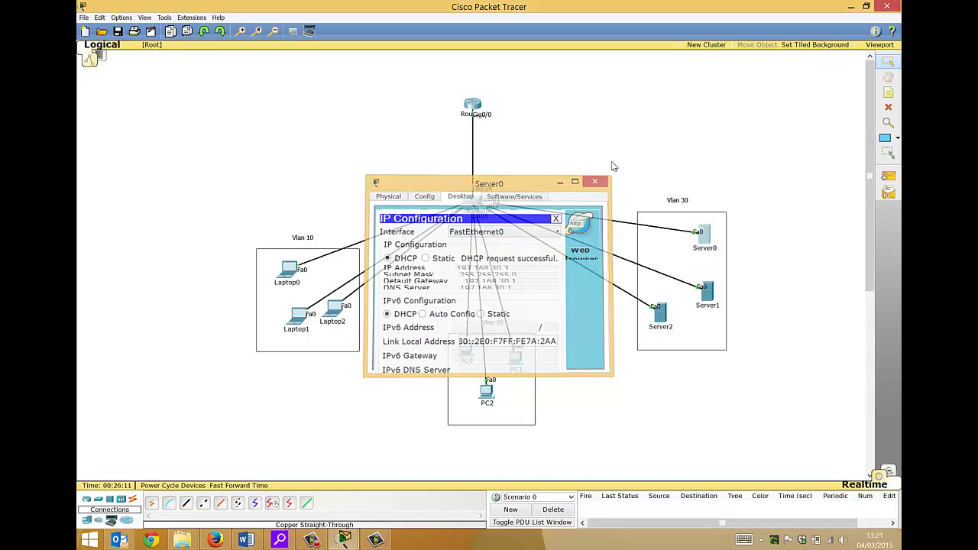
pyautogui.moveTo(704, 238)
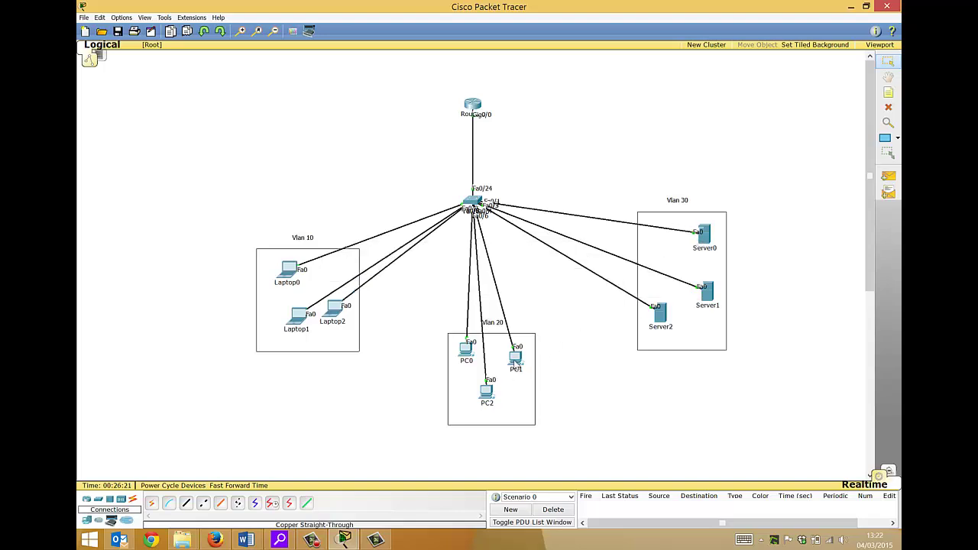
# Step: Switch PC1's IP Configuration to Static
pyautogui.moveTo(516, 364)
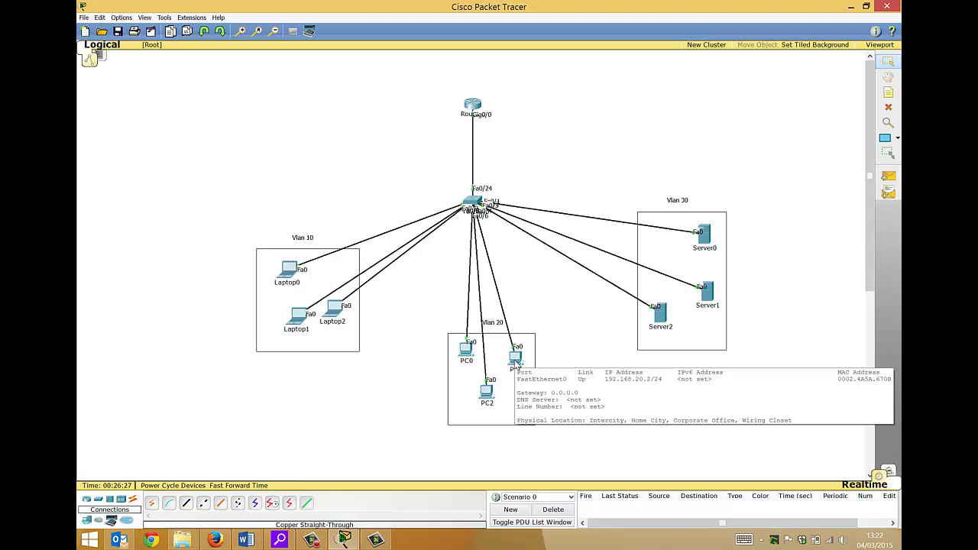
pyautogui.click(516, 365)
pyautogui.click(399, 228)
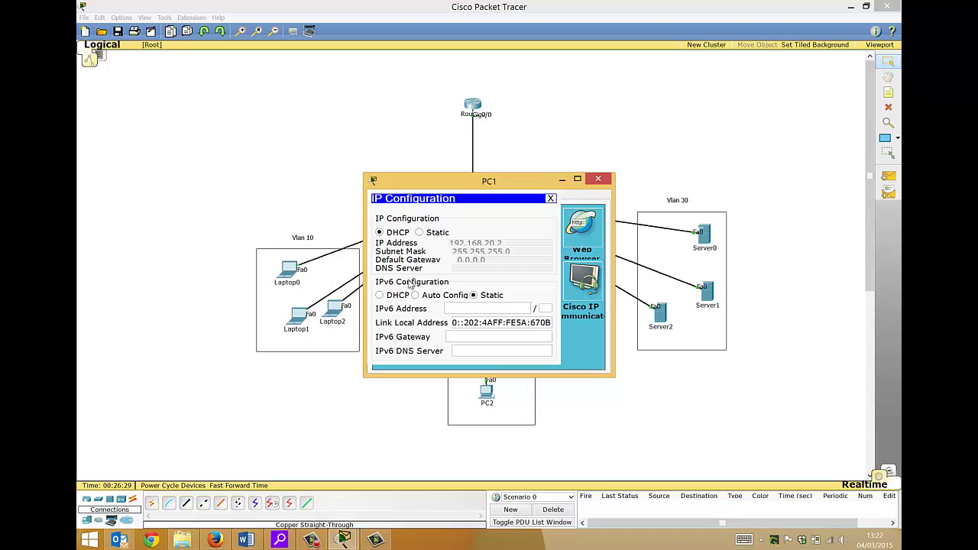
pyautogui.click(419, 232)
pyautogui.click(599, 180)
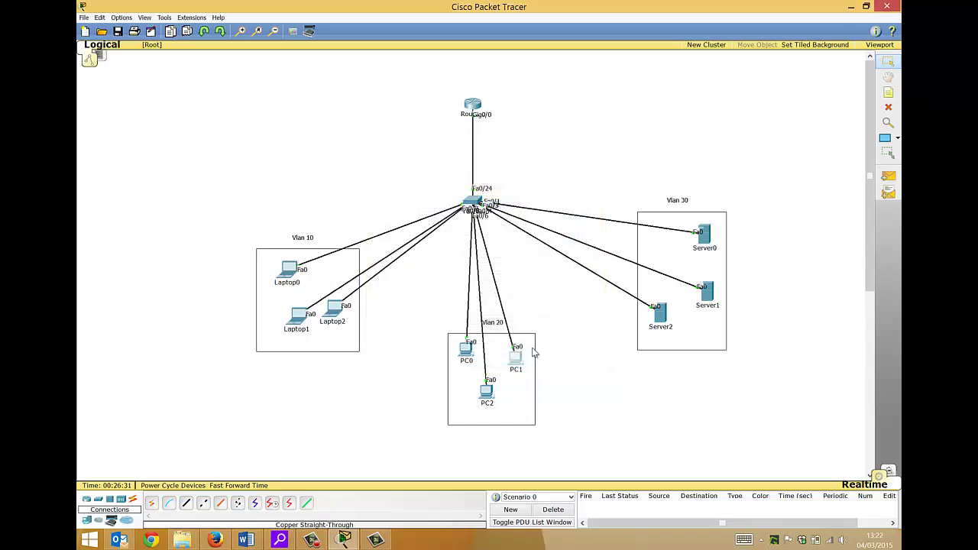
# Step: Set PC1 back to DHCP, obtaining 192.168.20.2/24 with gateway 192.168.20.1
pyautogui.click(514, 359)
pyautogui.click(394, 229)
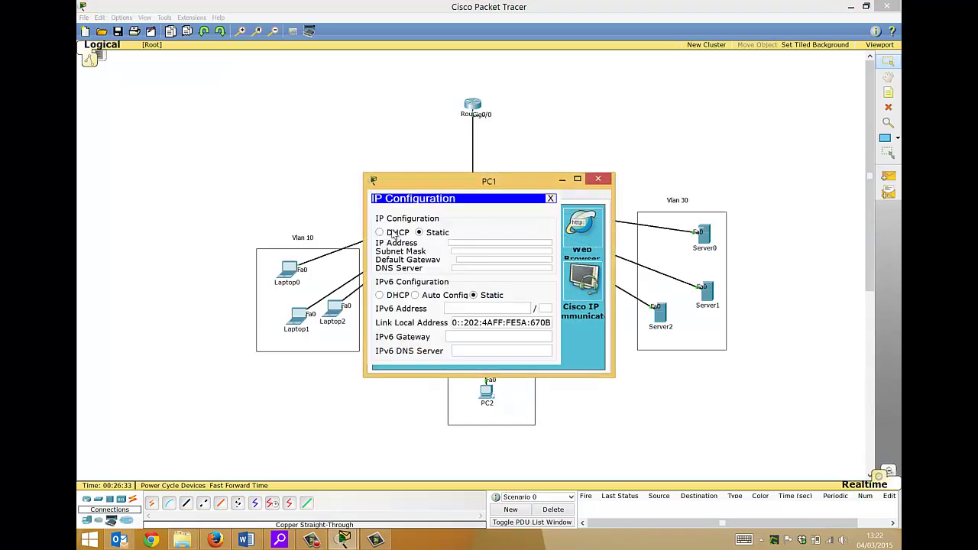
pyautogui.click(392, 232)
pyautogui.click(598, 179)
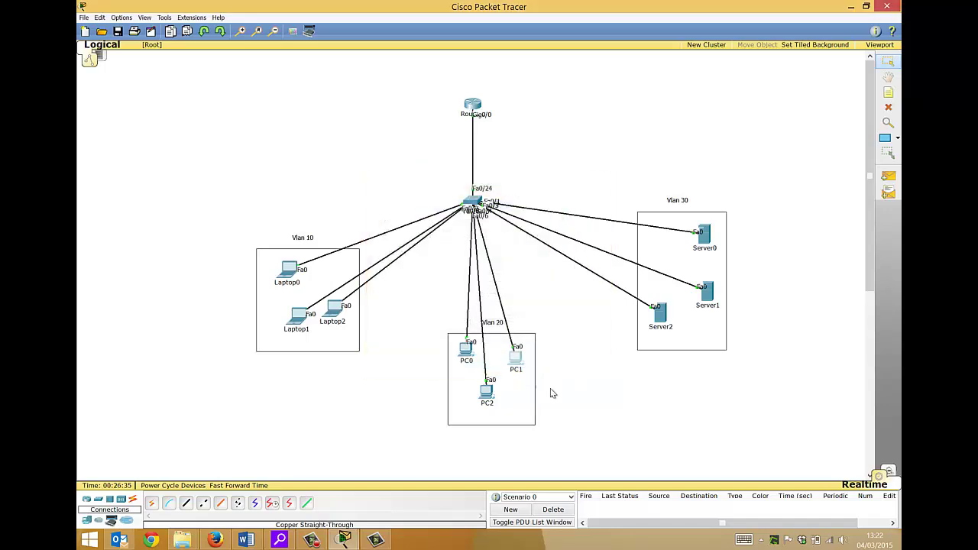
pyautogui.moveTo(516, 359)
# Step: Set Laptop0 to DHCP, getting 192.168.10.2/24 with gateway and DNS 192.168.10.1
pyautogui.moveTo(288, 274)
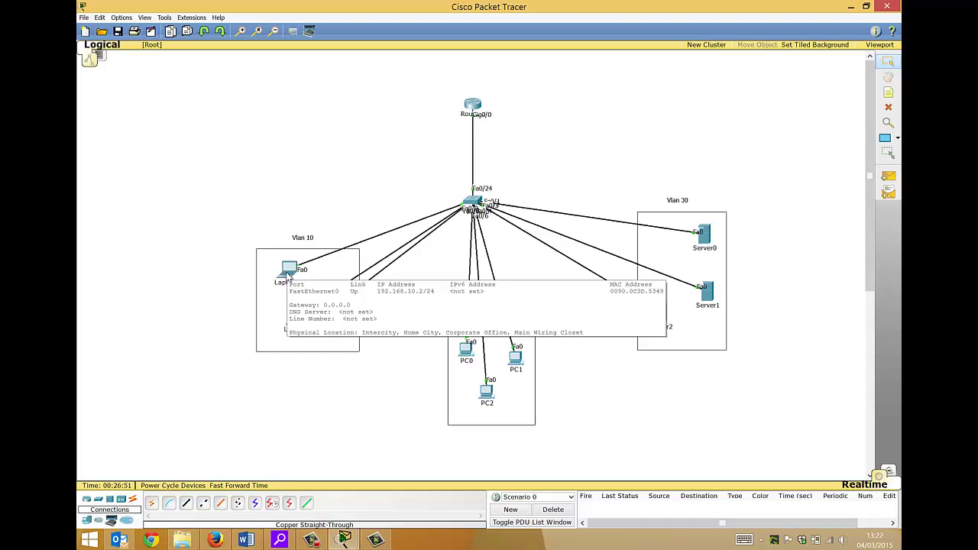
pyautogui.click(287, 272)
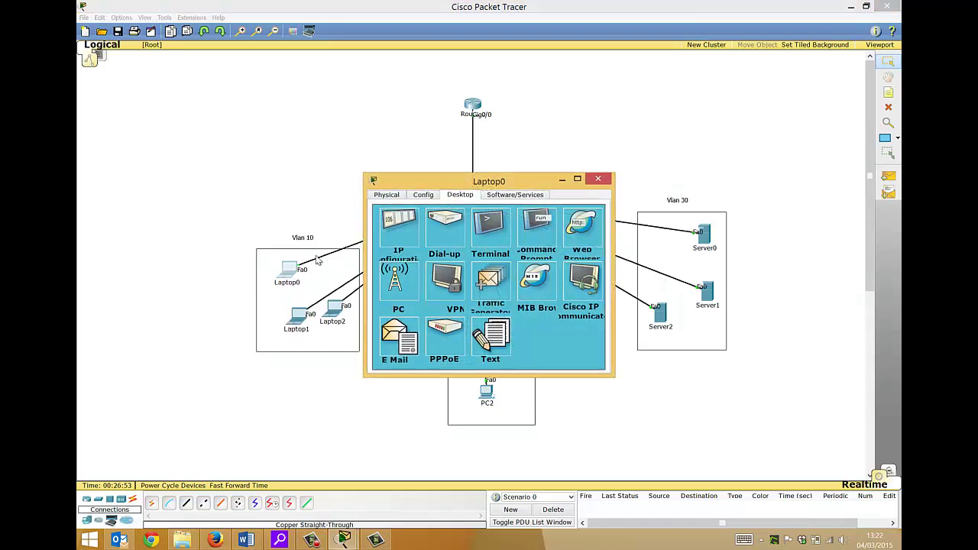
pyautogui.click(394, 220)
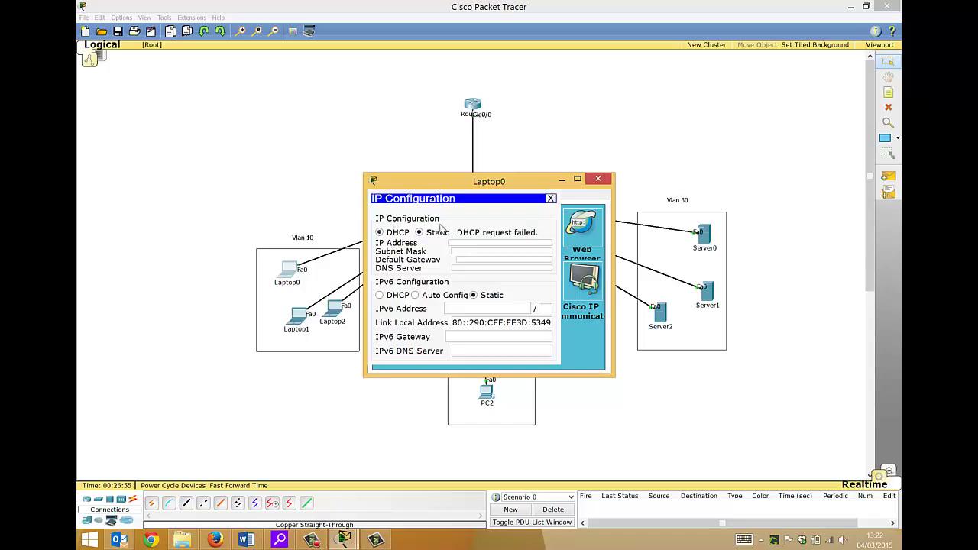
pyautogui.click(597, 179)
pyautogui.click(288, 273)
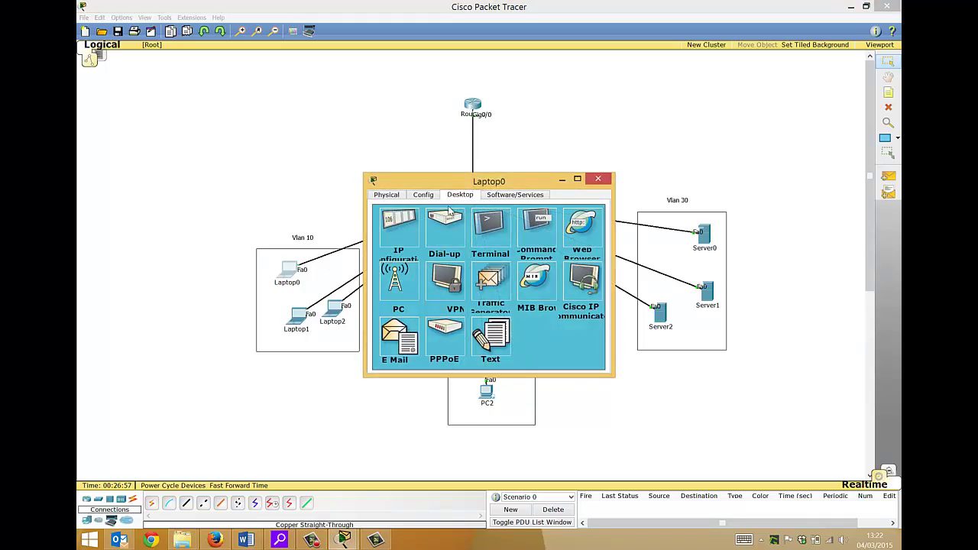
pyautogui.click(395, 221)
pyautogui.click(380, 232)
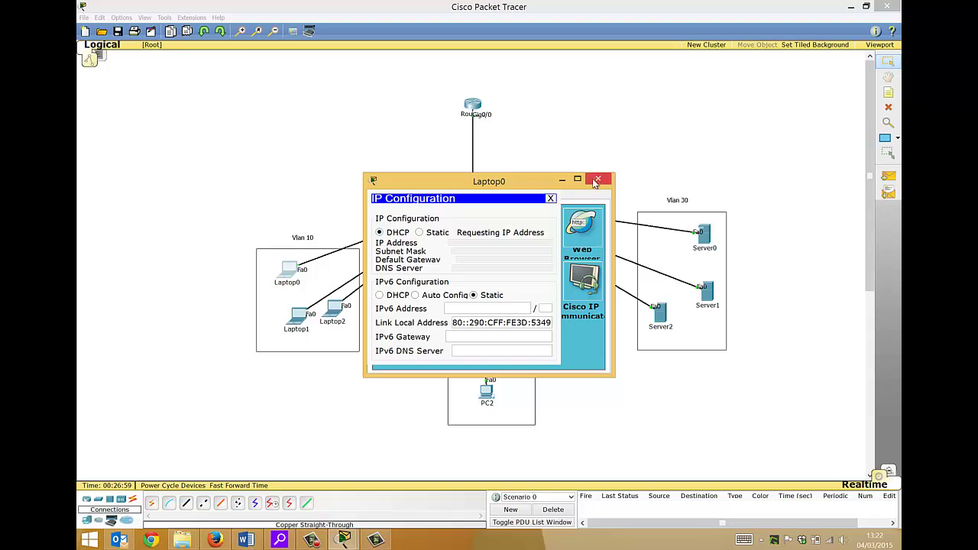
pyautogui.click(597, 179)
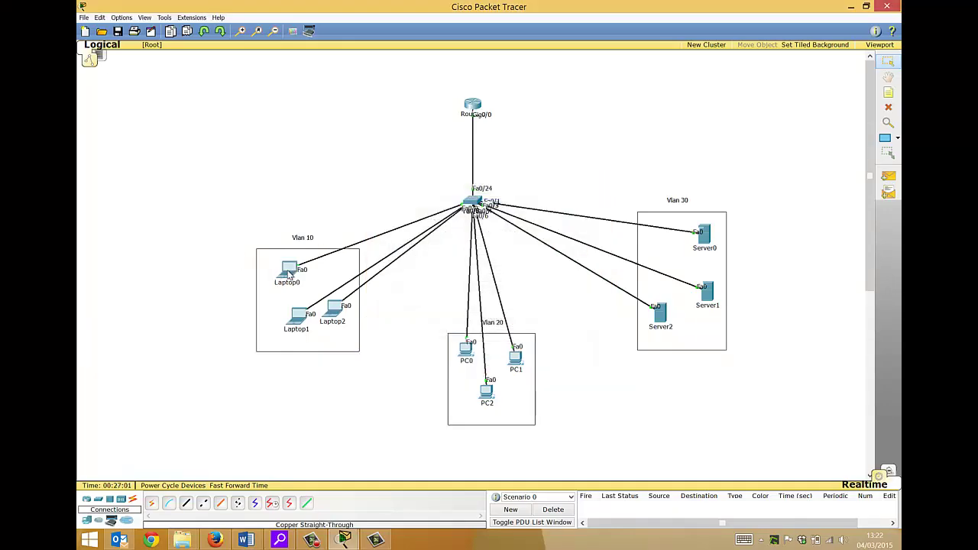
pyautogui.moveTo(288, 272)
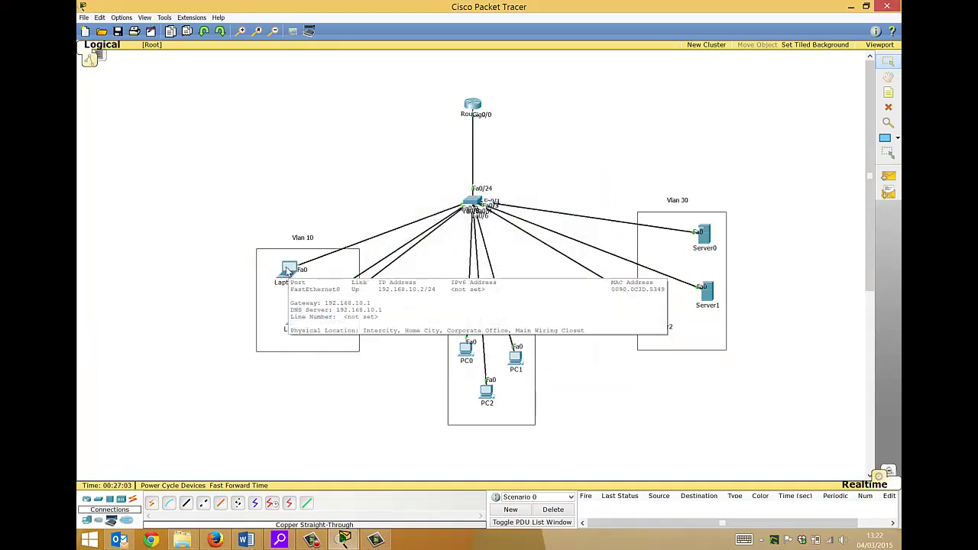